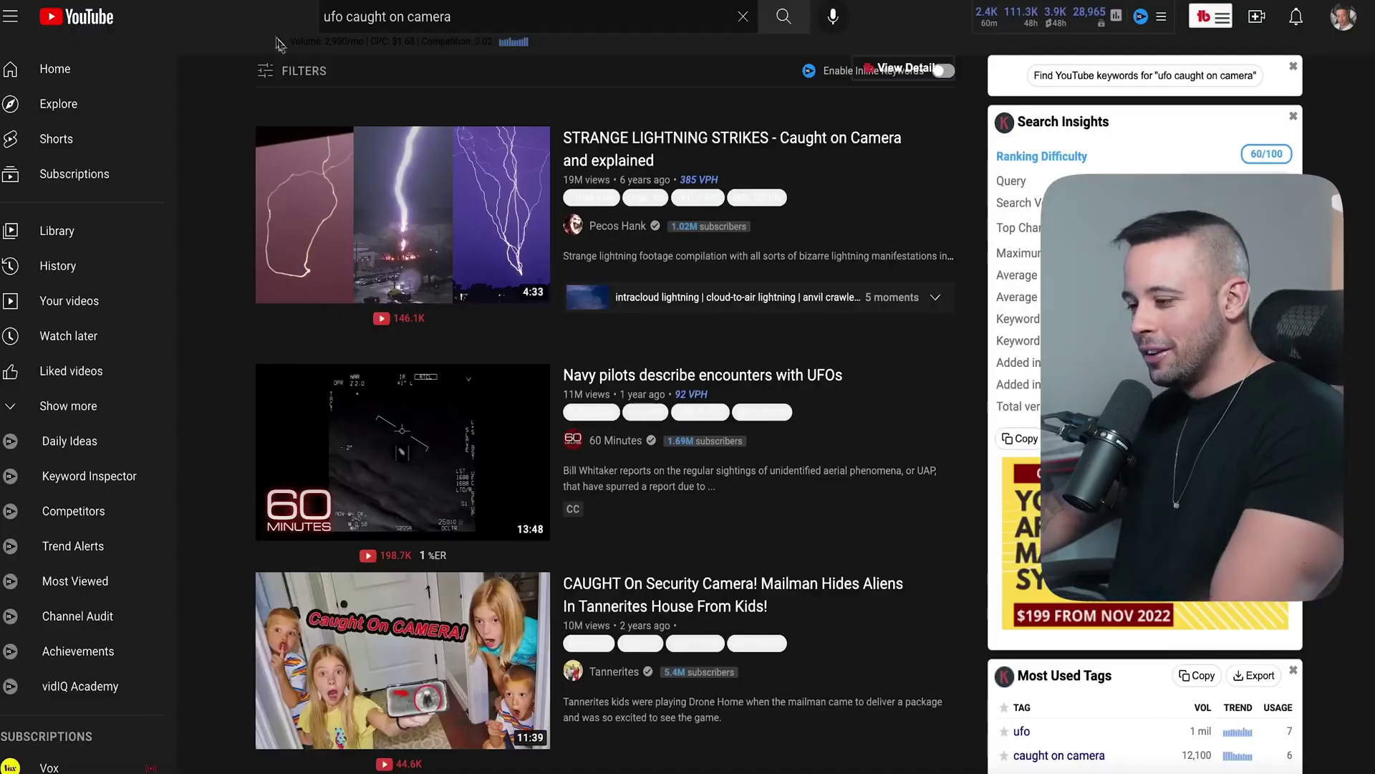
pyautogui.tripleClick(544, 14)
pyautogui.click(272, 14)
pyautogui.tripleClick(505, 8)
pyautogui.click(516, 10)
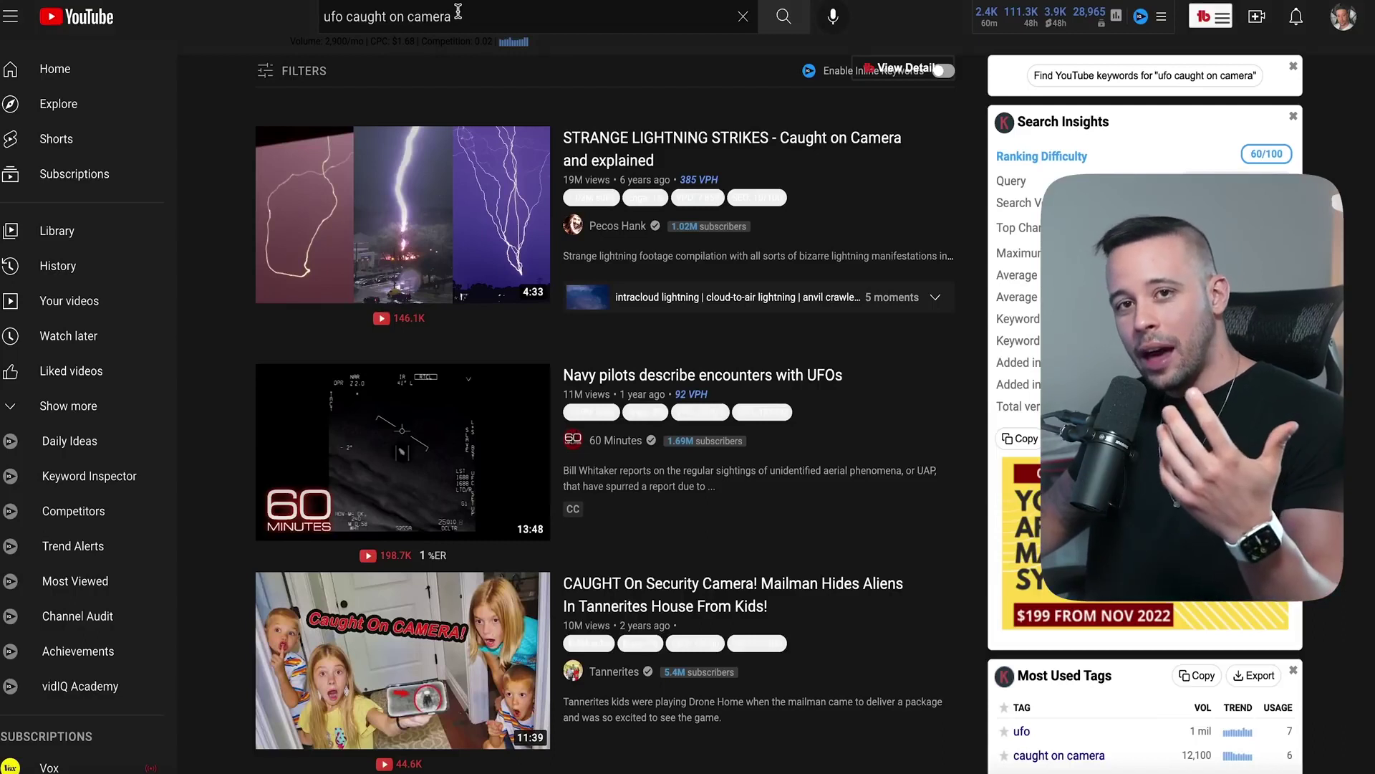
pyautogui.click(484, 21)
pyautogui.moveTo(484, 21); pyautogui.dragTo(300, 24)
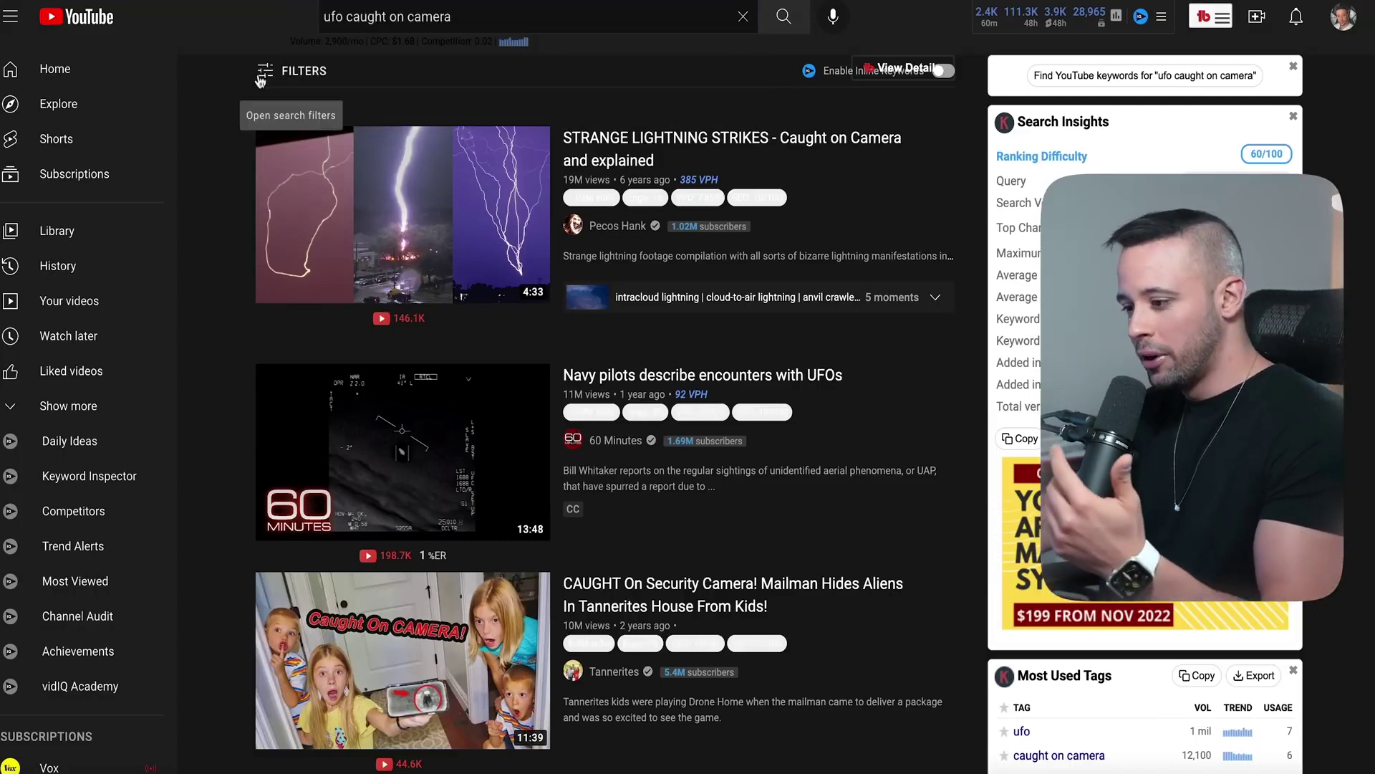
# - Show the search filters and look through the YouTube results for "ufo caught on camera" sorted by view count
pyautogui.click(264, 72)
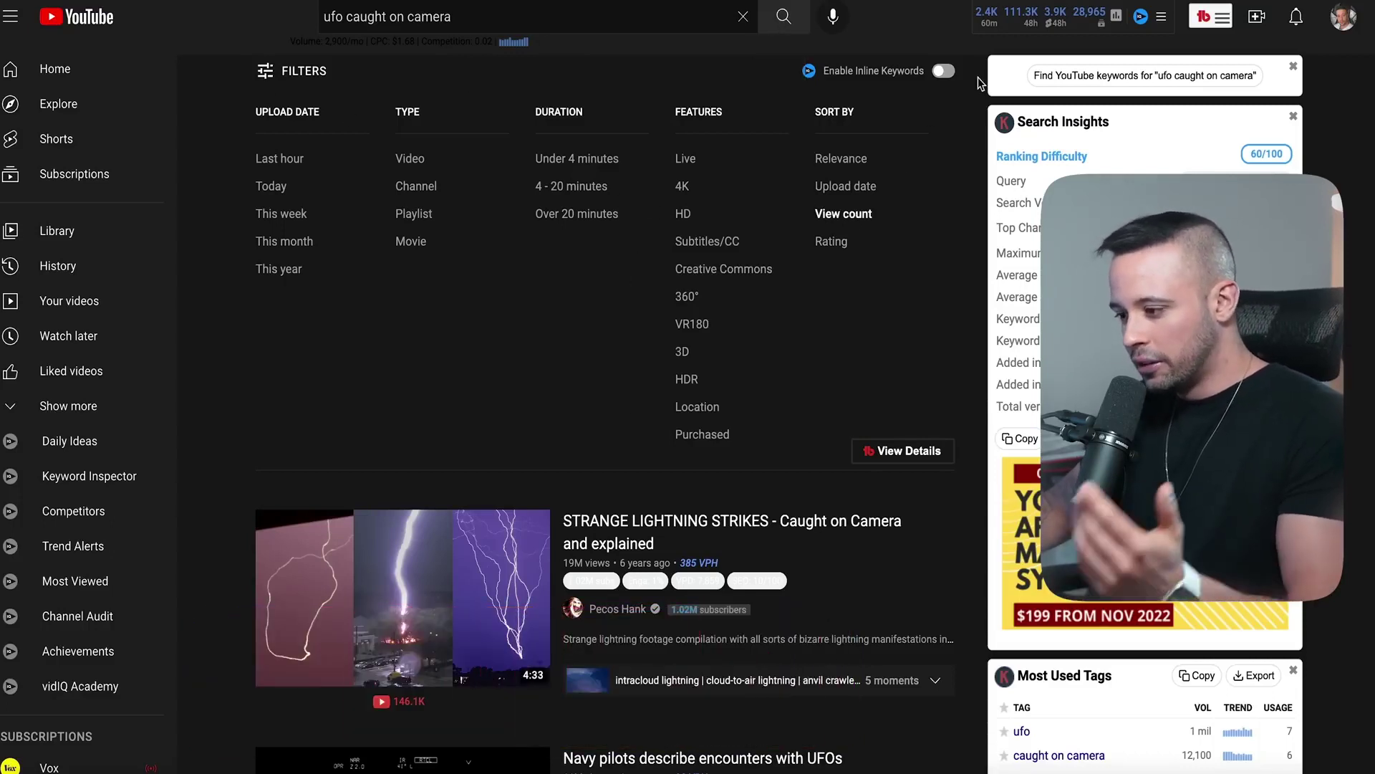
pyautogui.scroll(-4, 325, 326)
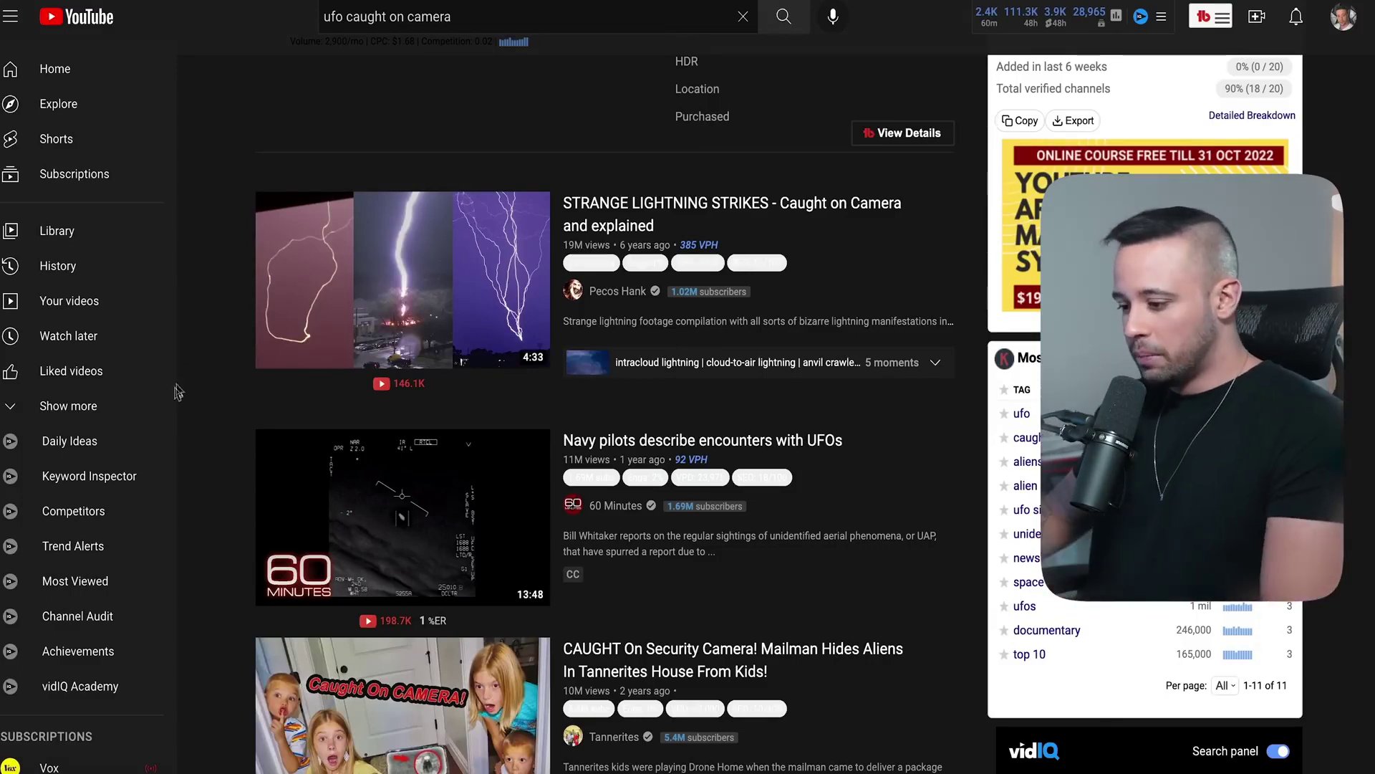
pyautogui.scroll(-9, 224, 399)
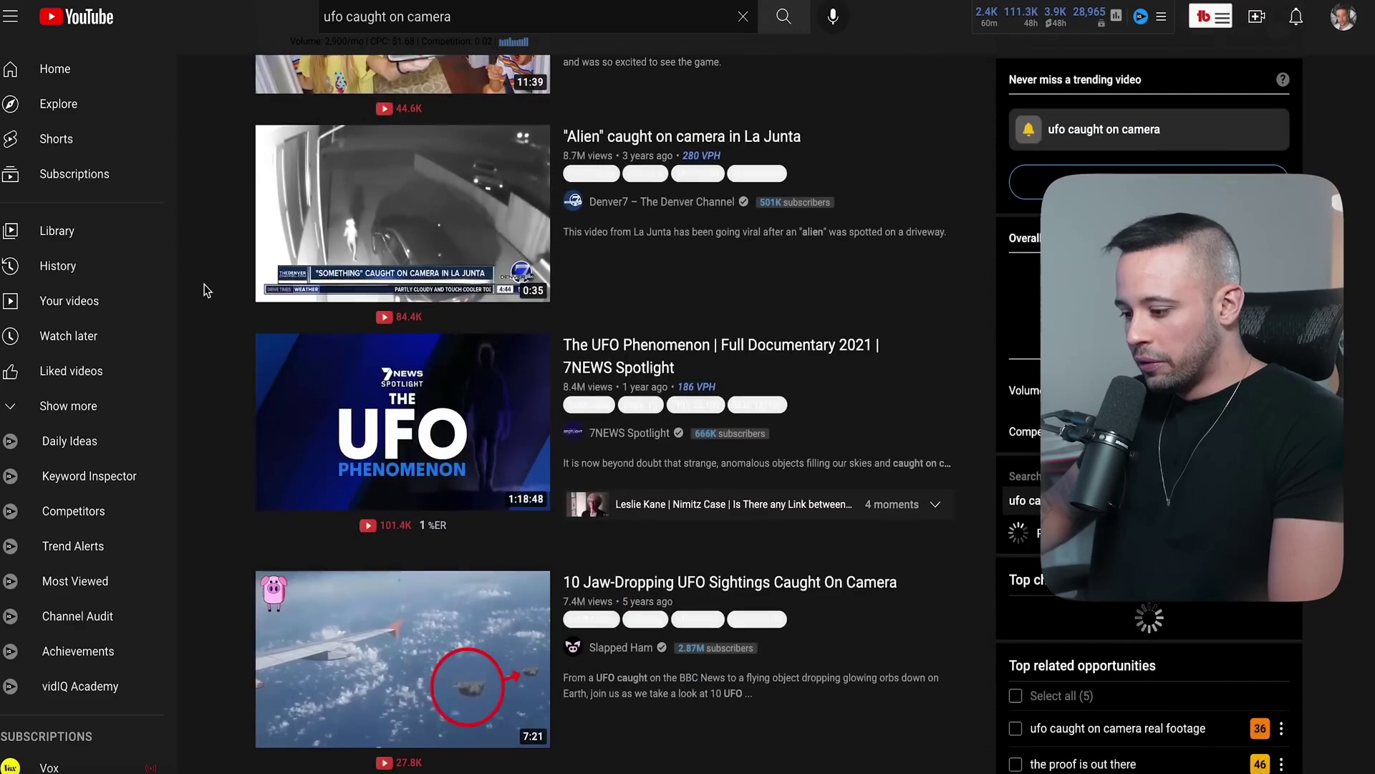
pyautogui.scroll(-3, 206, 292)
pyautogui.scroll(-9, 206, 293)
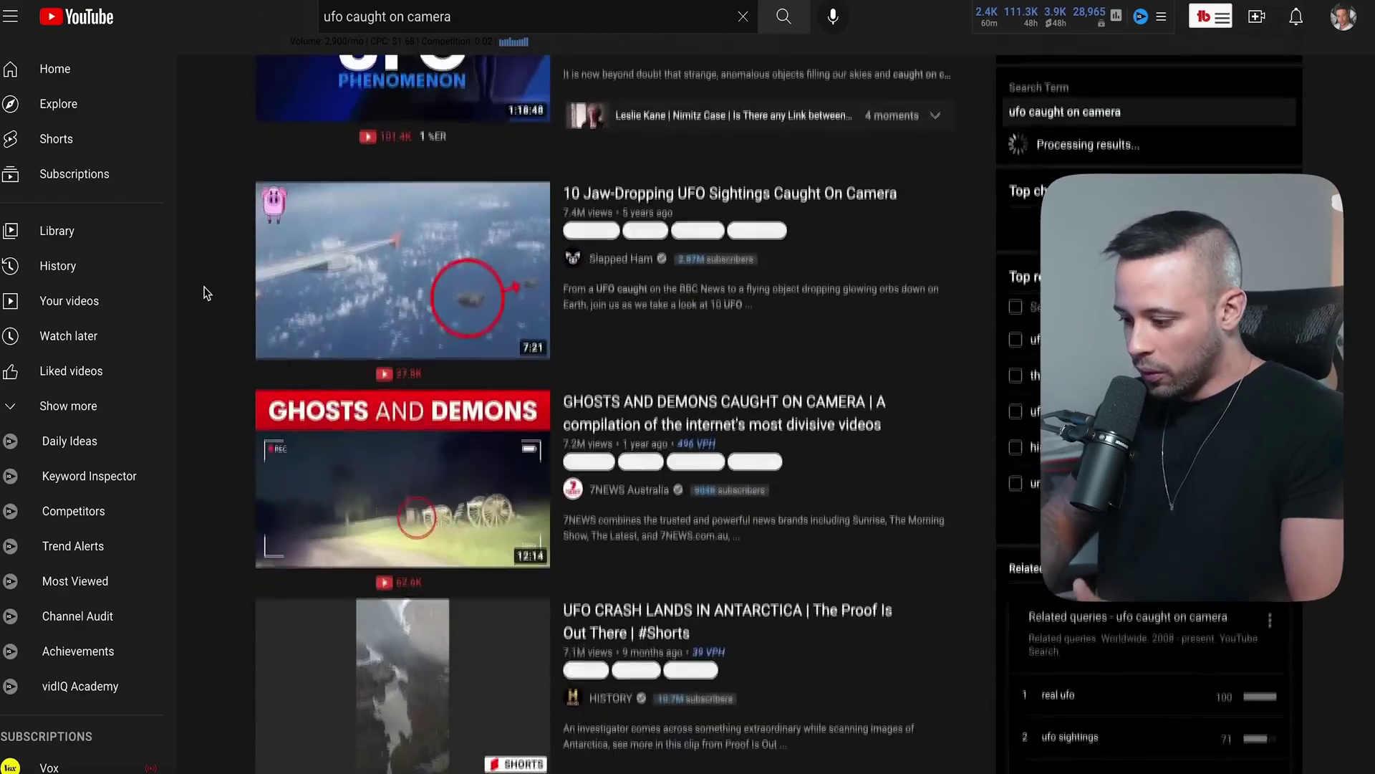
pyautogui.scroll(-5, 206, 285)
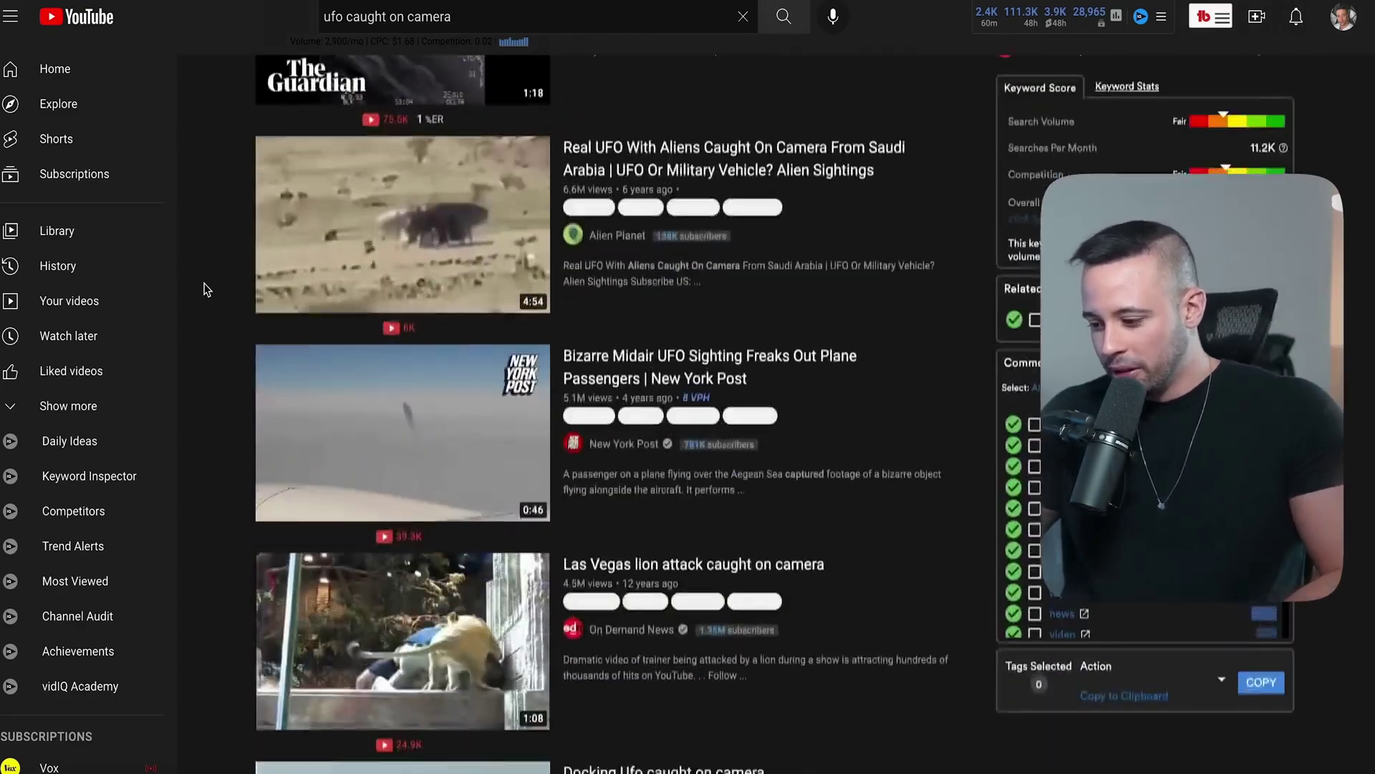
pyautogui.scroll(20, 390, 266)
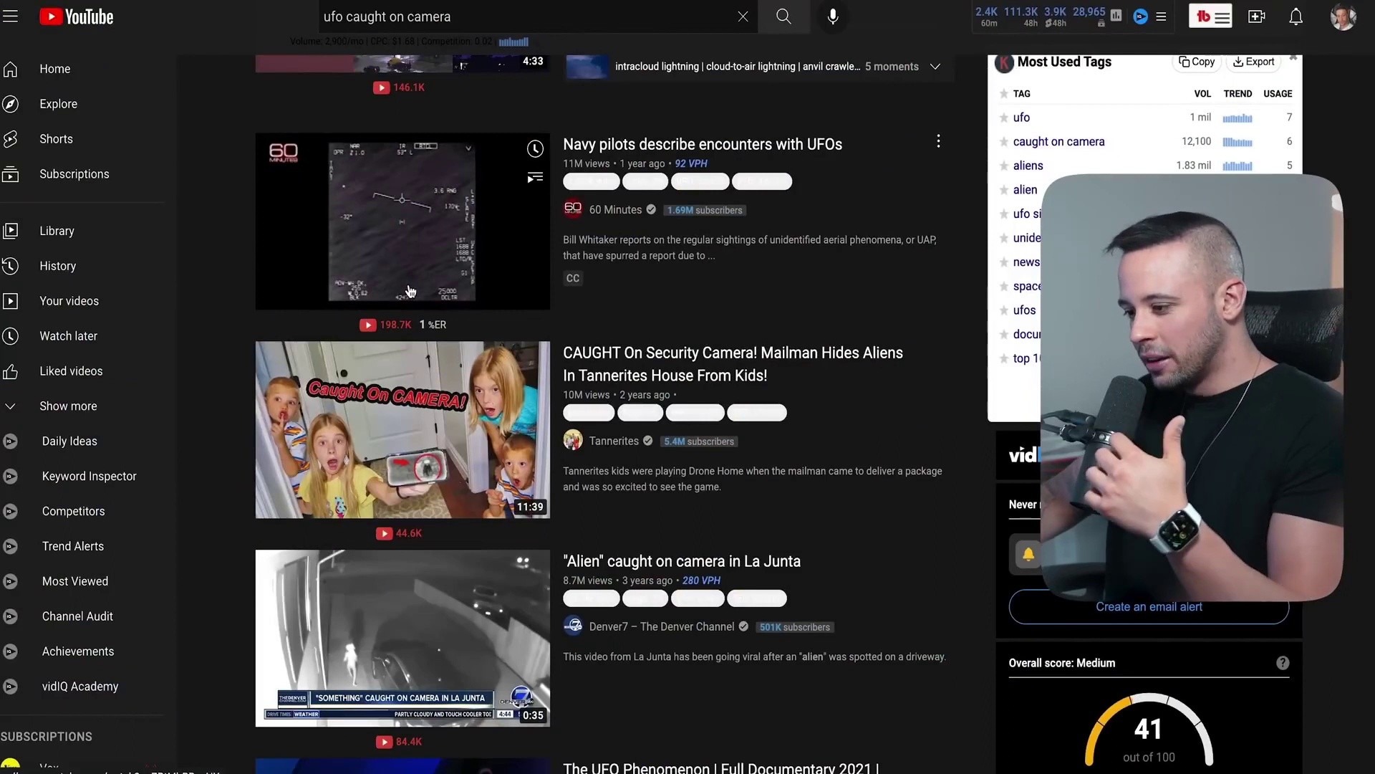
# - Open the 60 Minutes video "Navy pilots describe encounters with UFOs" and put its link into a new text document
pyautogui.click(413, 244)
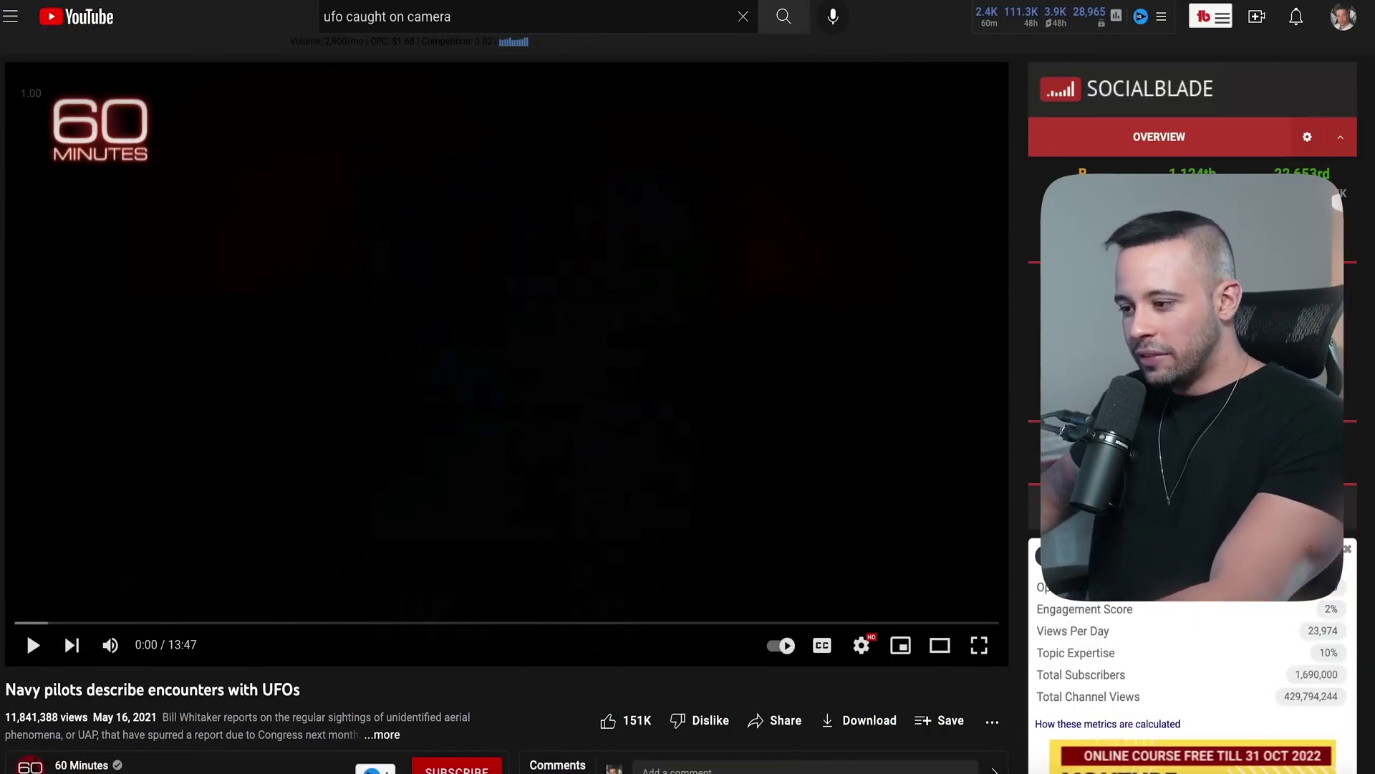
pyautogui.rightClick(528, 765)
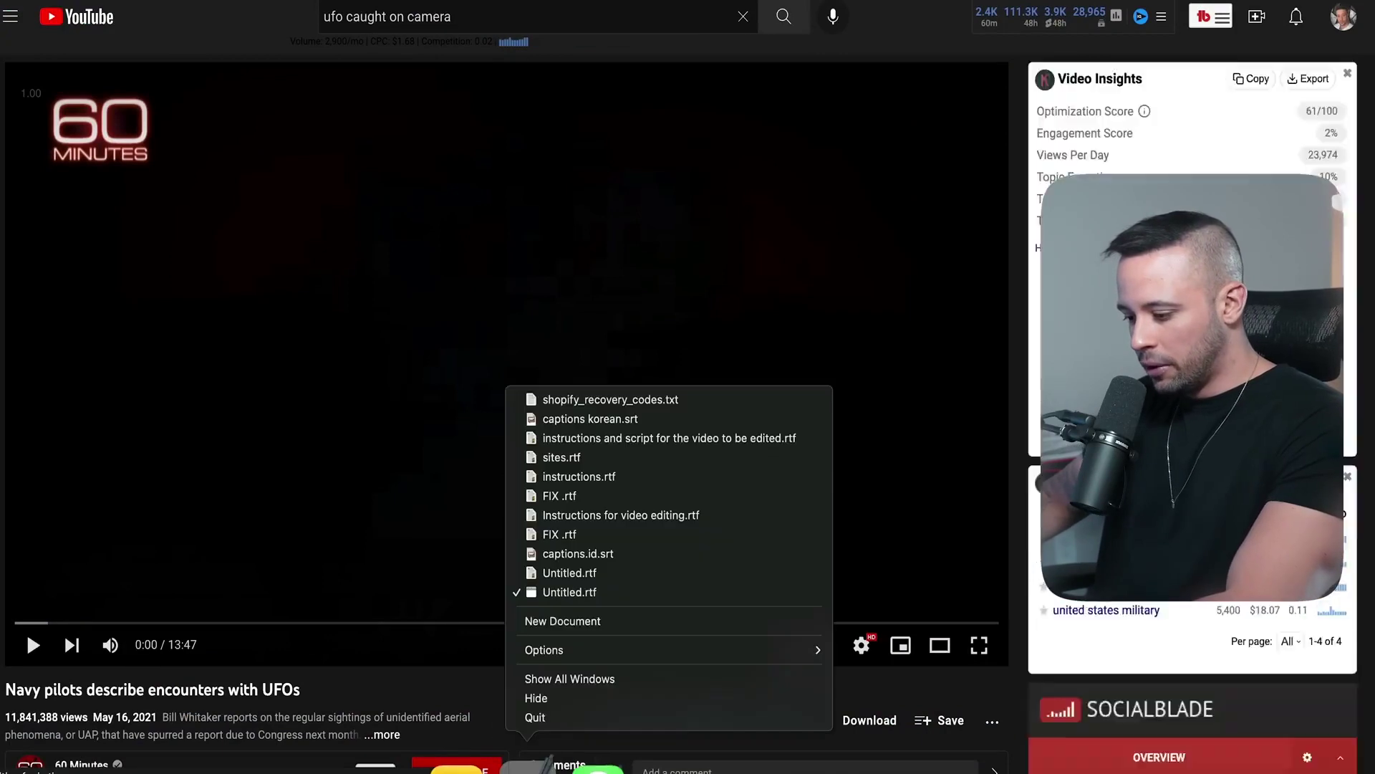
pyautogui.click(592, 621)
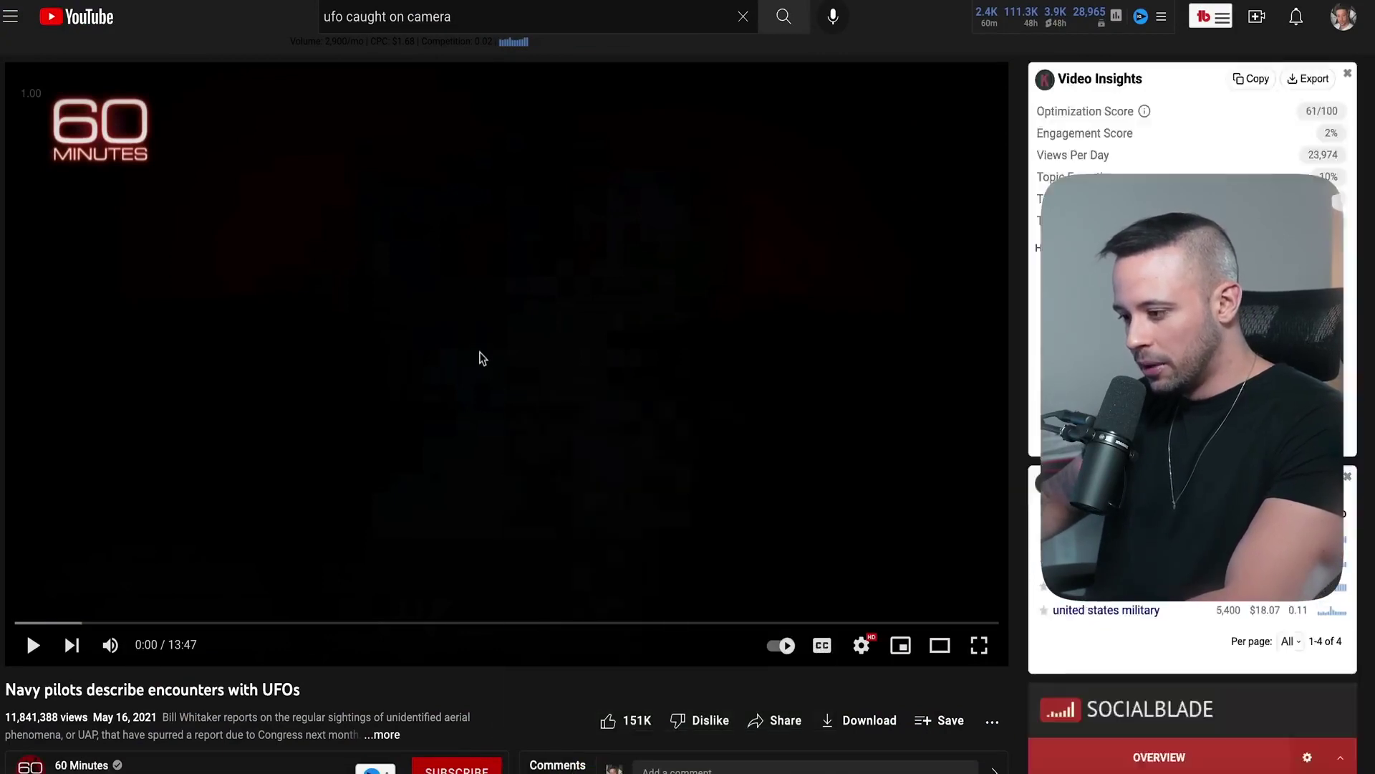
pyautogui.write('https://www.youtube.com/watch?v=ZBtMbBPzqHY')
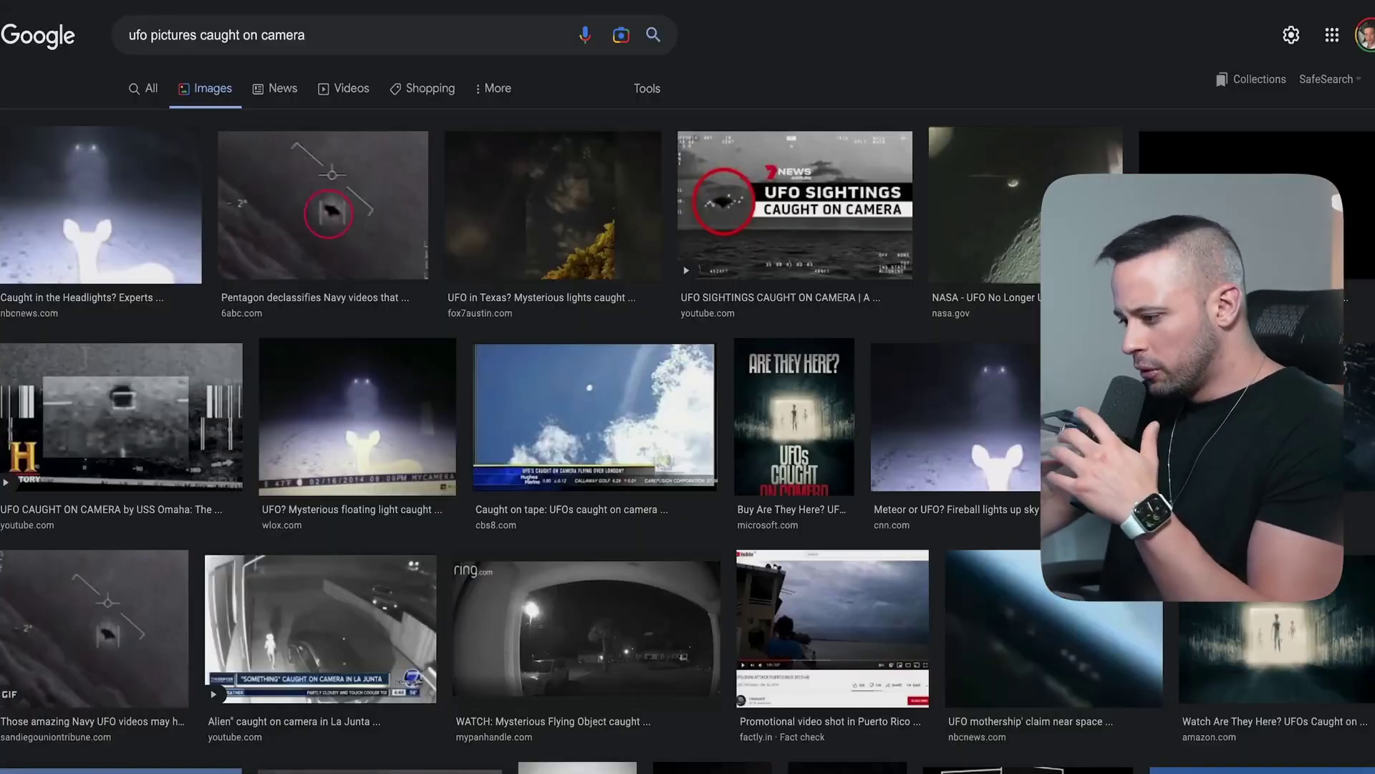
# - Open the 6abc Pentagon Navy video picture from the Google Images results and save it as ufo.png
pyautogui.click(353, 181)
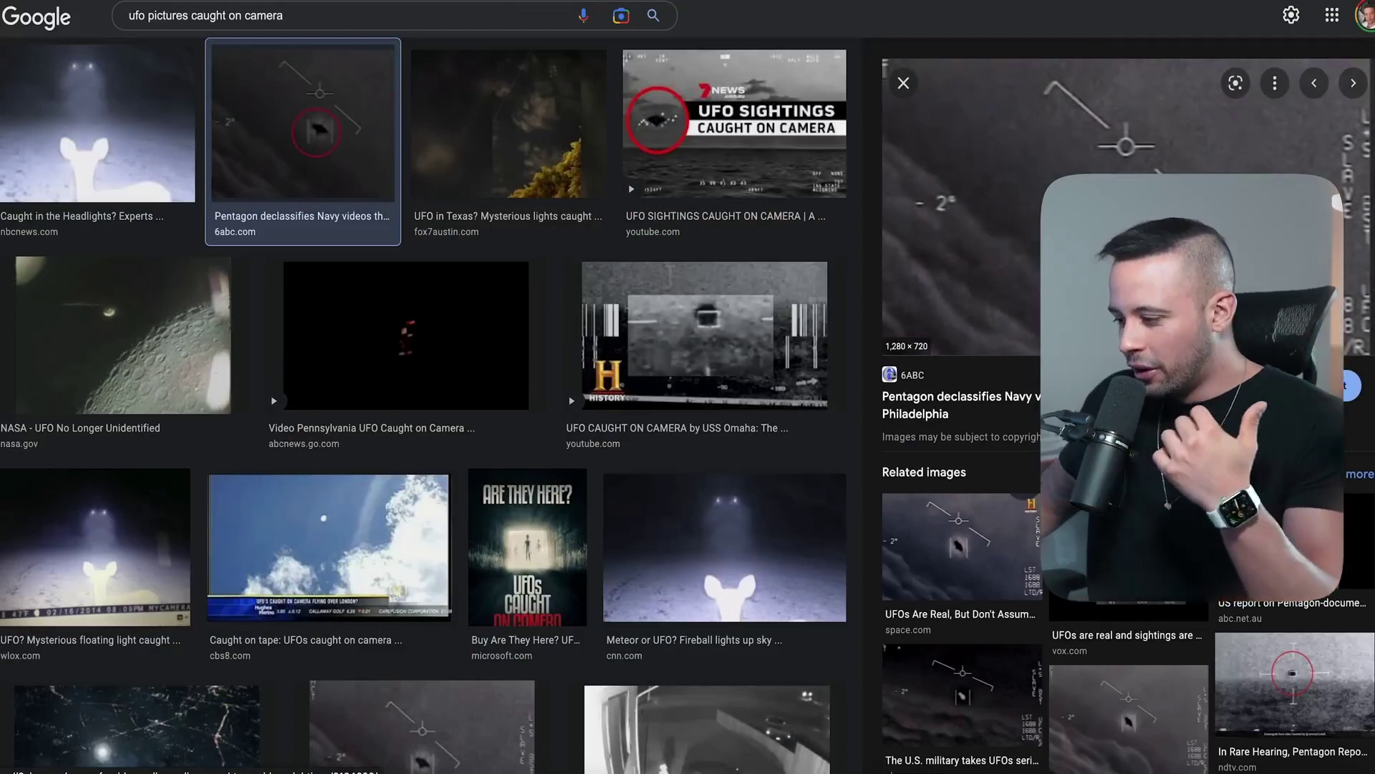
pyautogui.rightClick(1031, 157)
pyautogui.click(1074, 372)
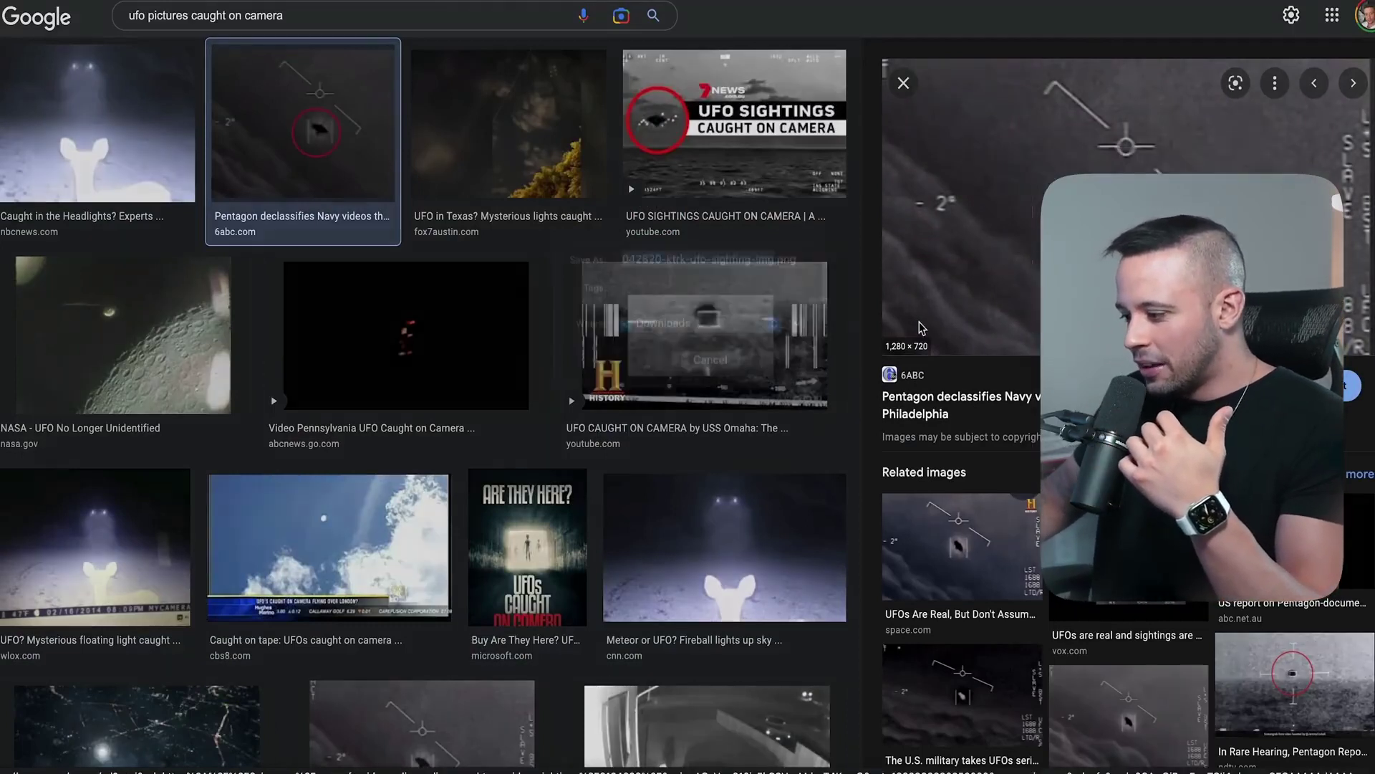
pyautogui.write('ufo')
pyautogui.click(761, 384)
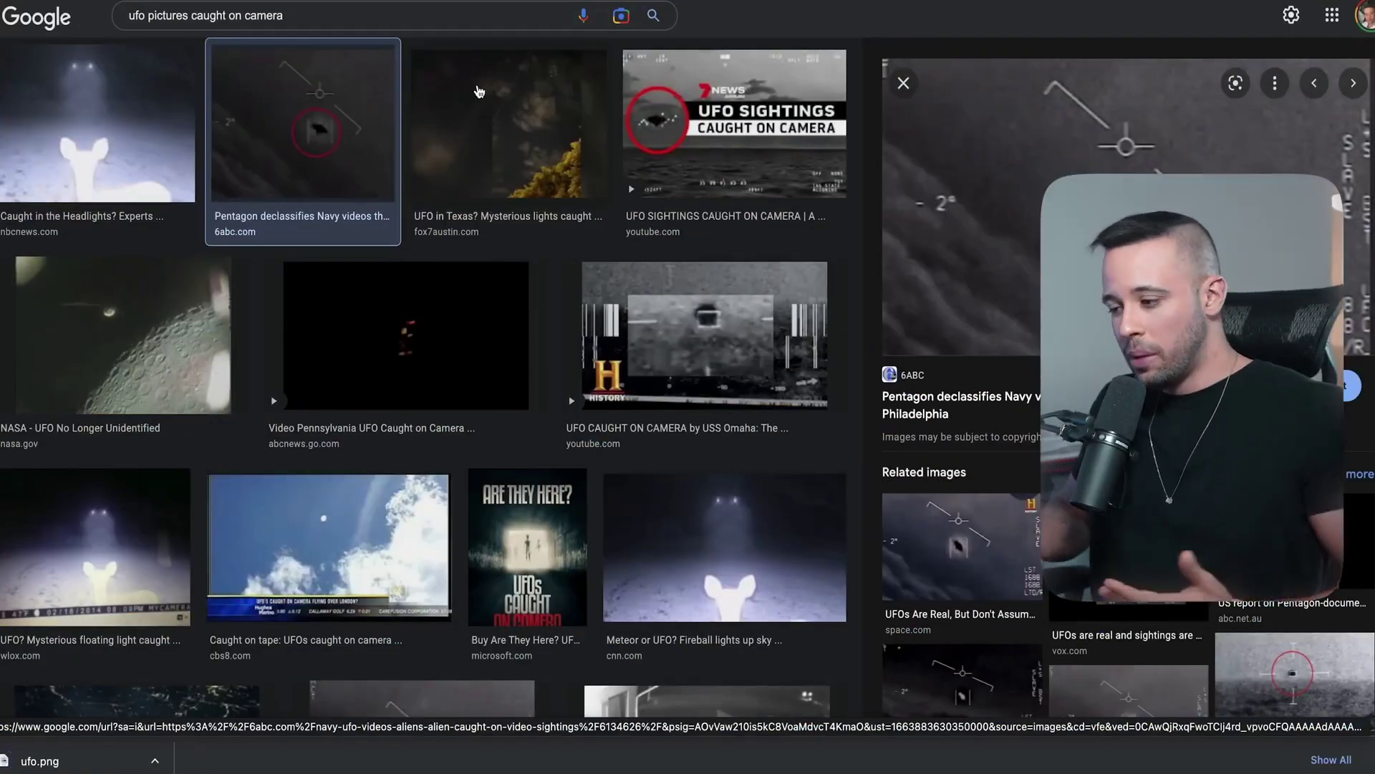
# - Search Google Images for "png play button no background" and look through the play button pictures
pyautogui.tripleClick(279, 15)
pyautogui.write('png play')
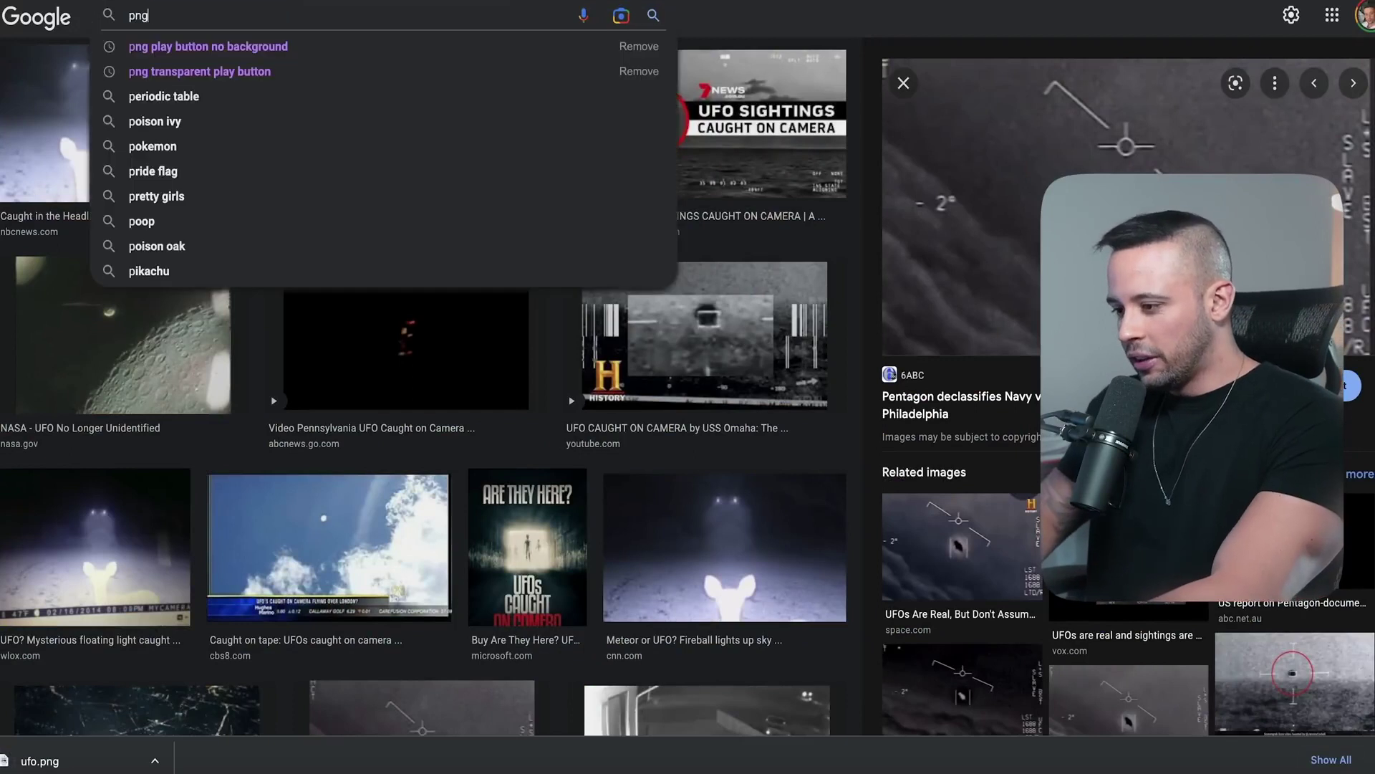
pyautogui.write(' button no background')
pyautogui.press('Return')
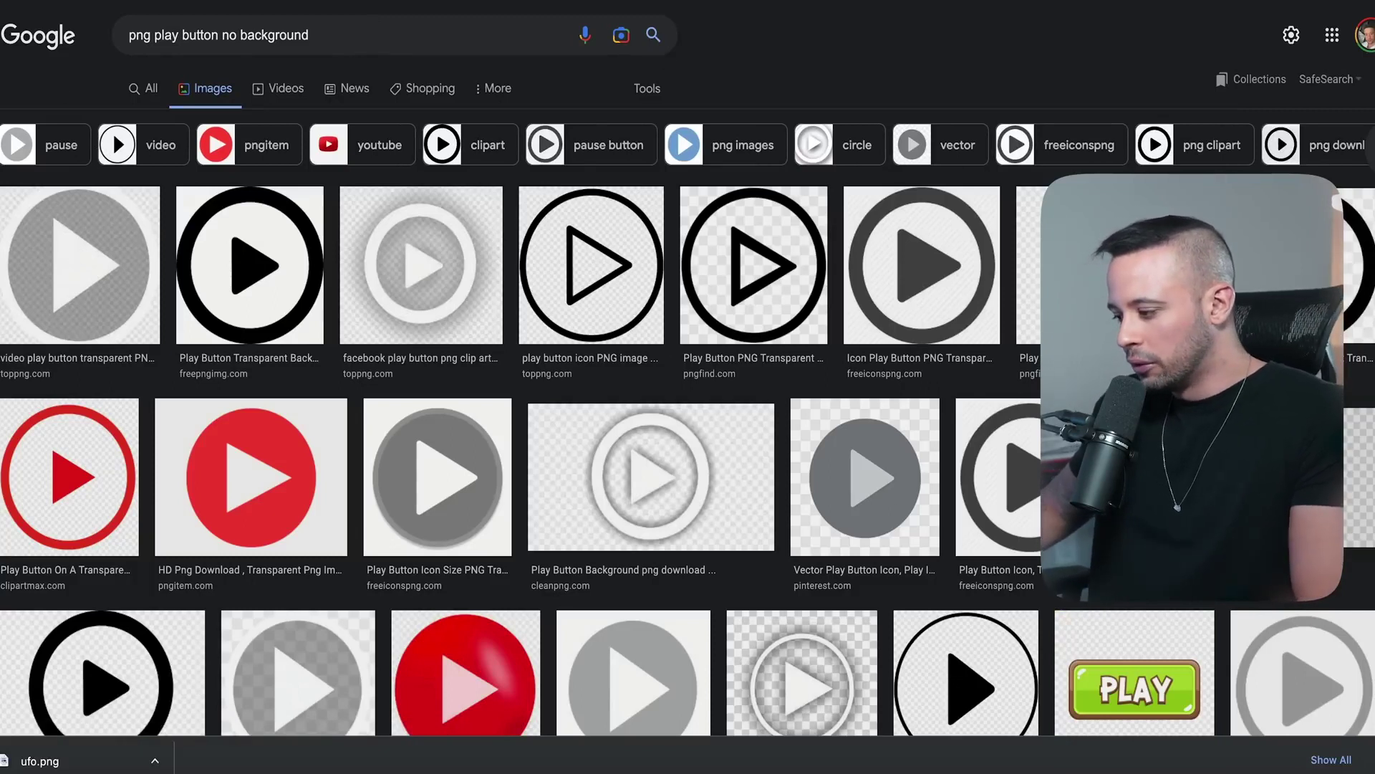
pyautogui.scroll(-10, 940, 477)
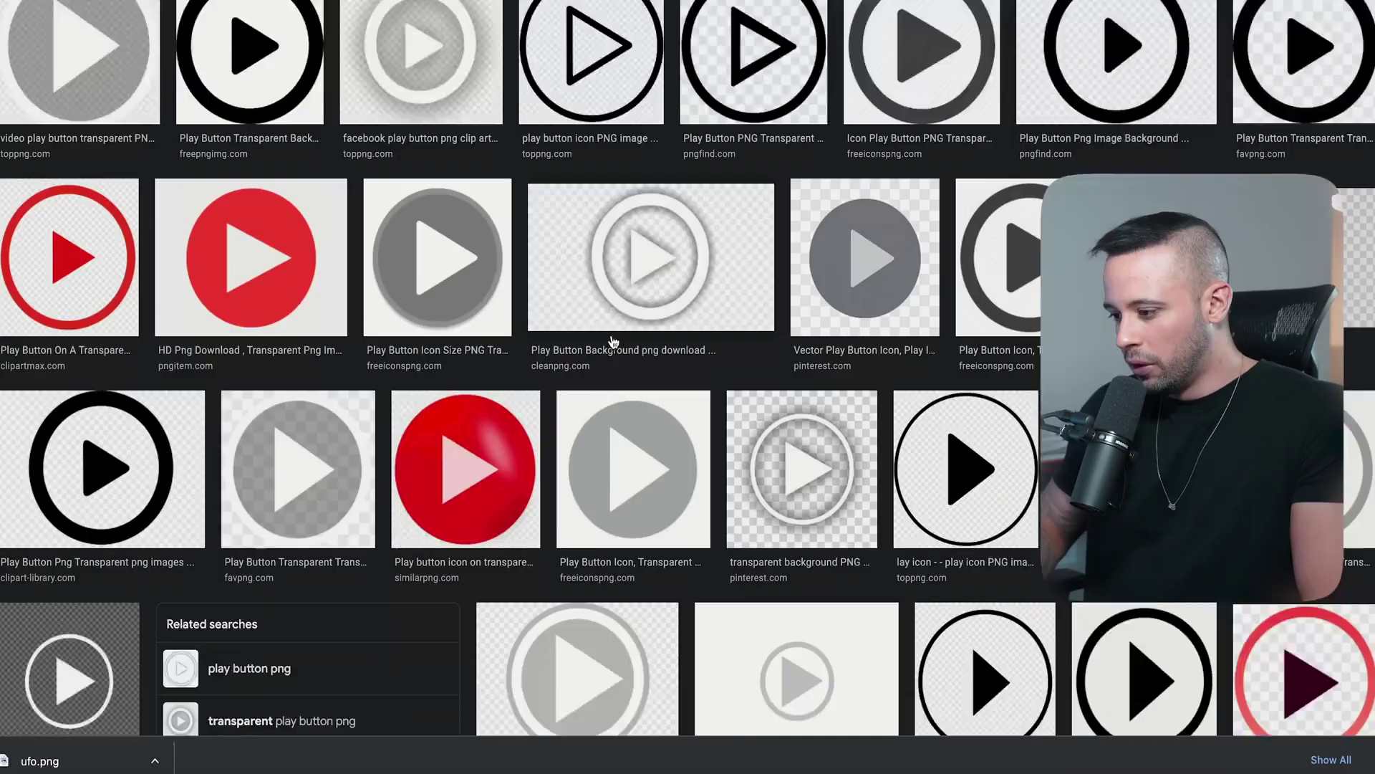
pyautogui.scroll(10, 613, 342)
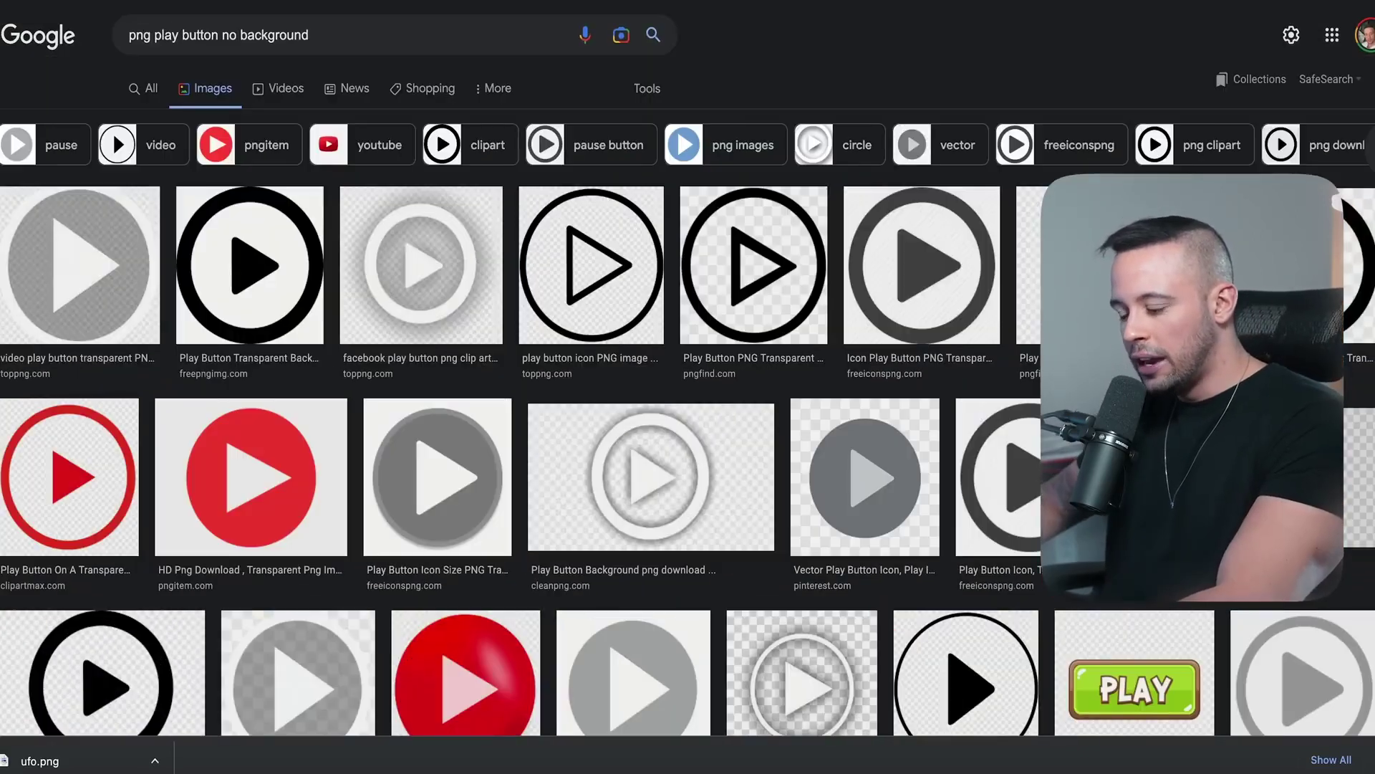
pyautogui.rightClick(114, 215)
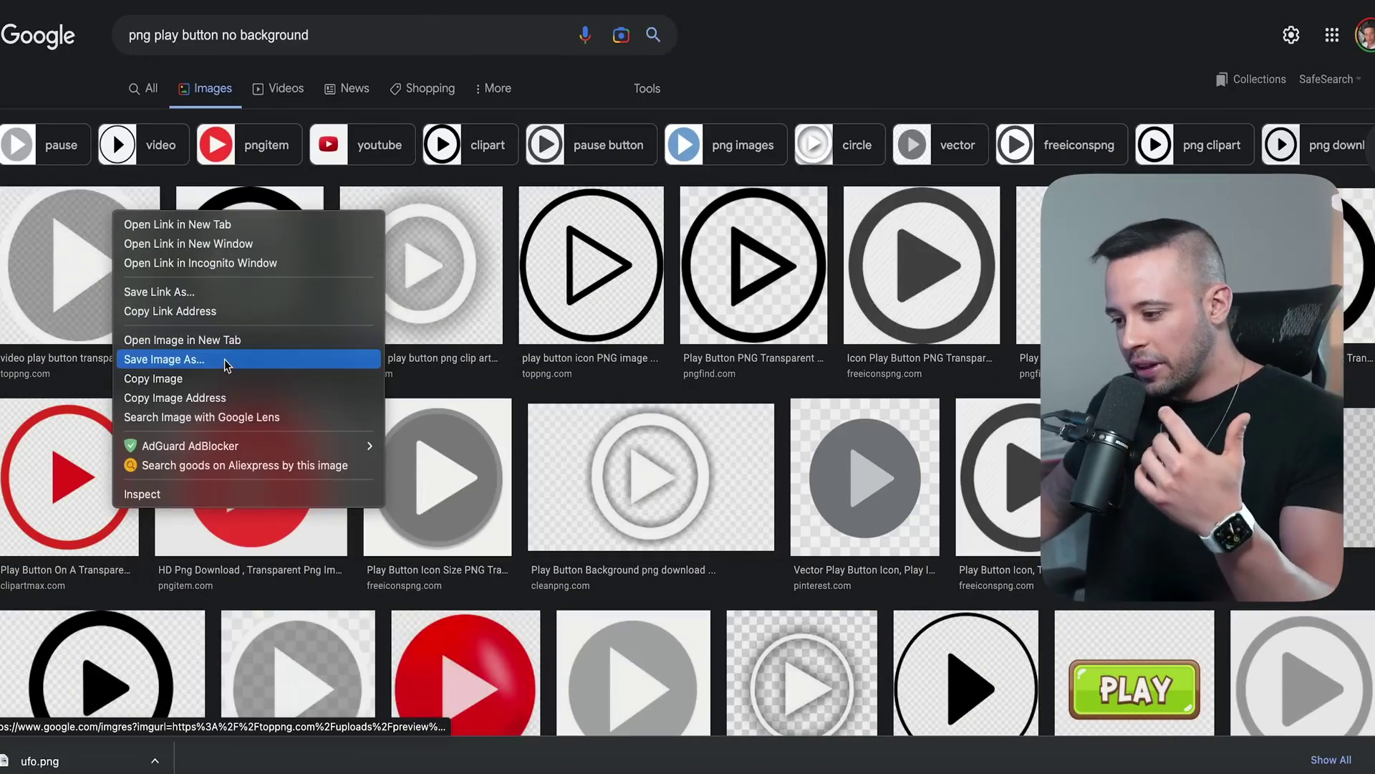
pyautogui.click(764, 92)
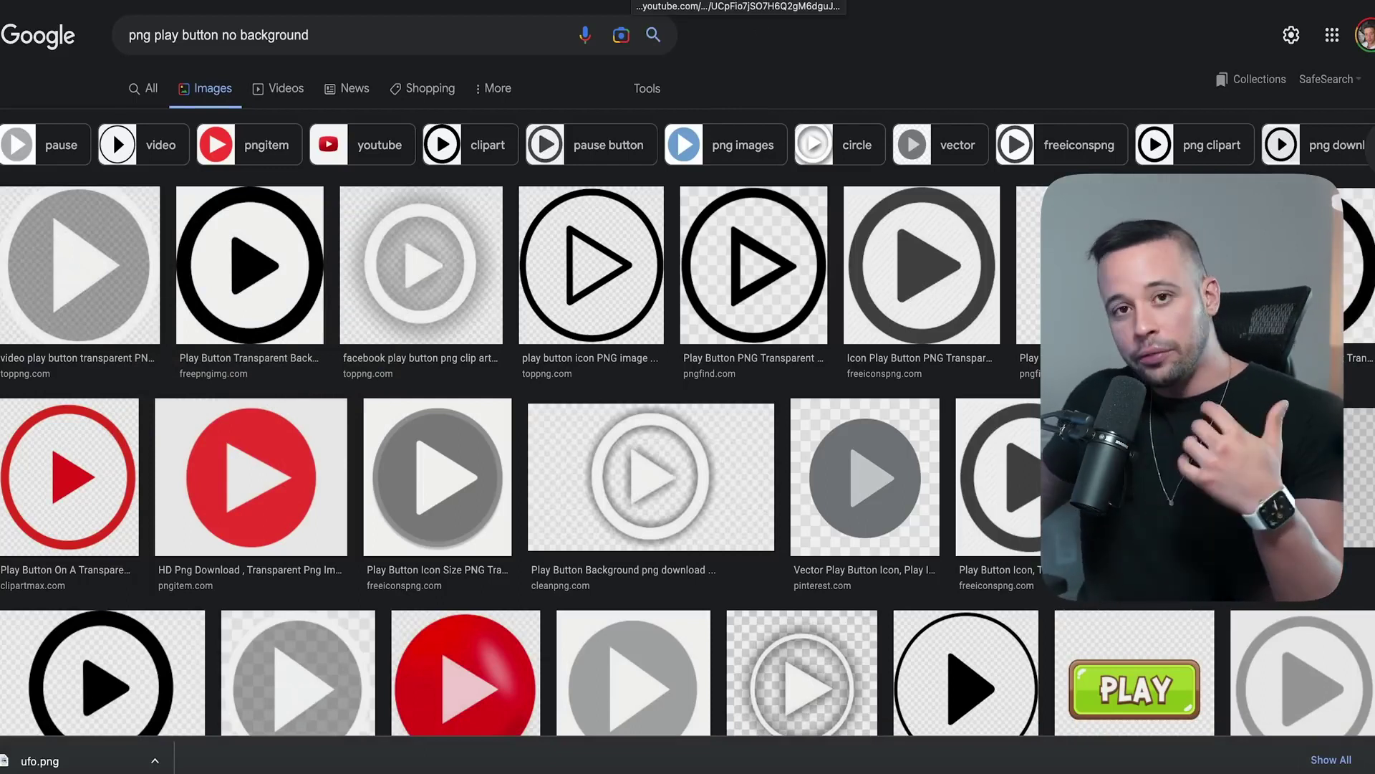
# - Switch to Canva, search the templates for "pinterest pins" and create a blank Pinterest Pin
pyautogui.click(421, 265)
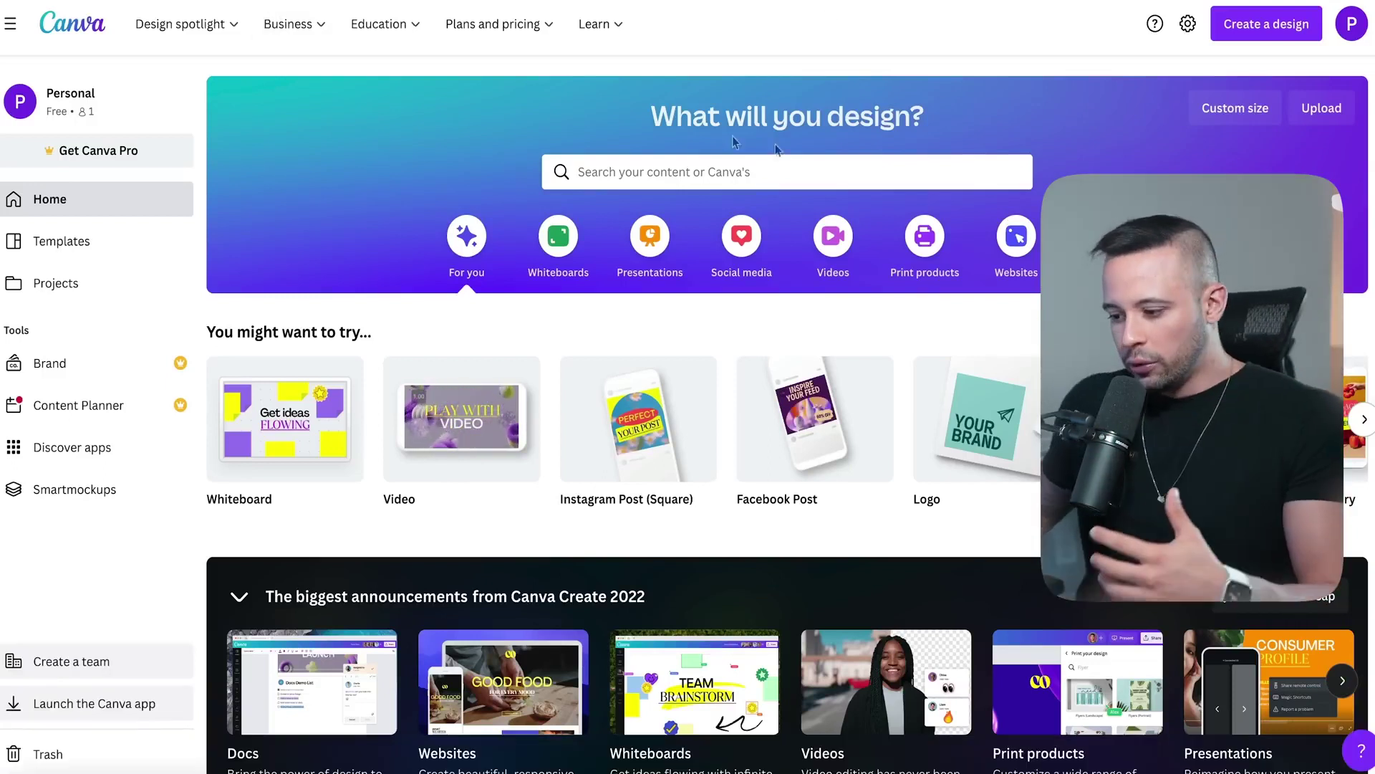
pyautogui.click(888, 167)
pyautogui.write('pint')
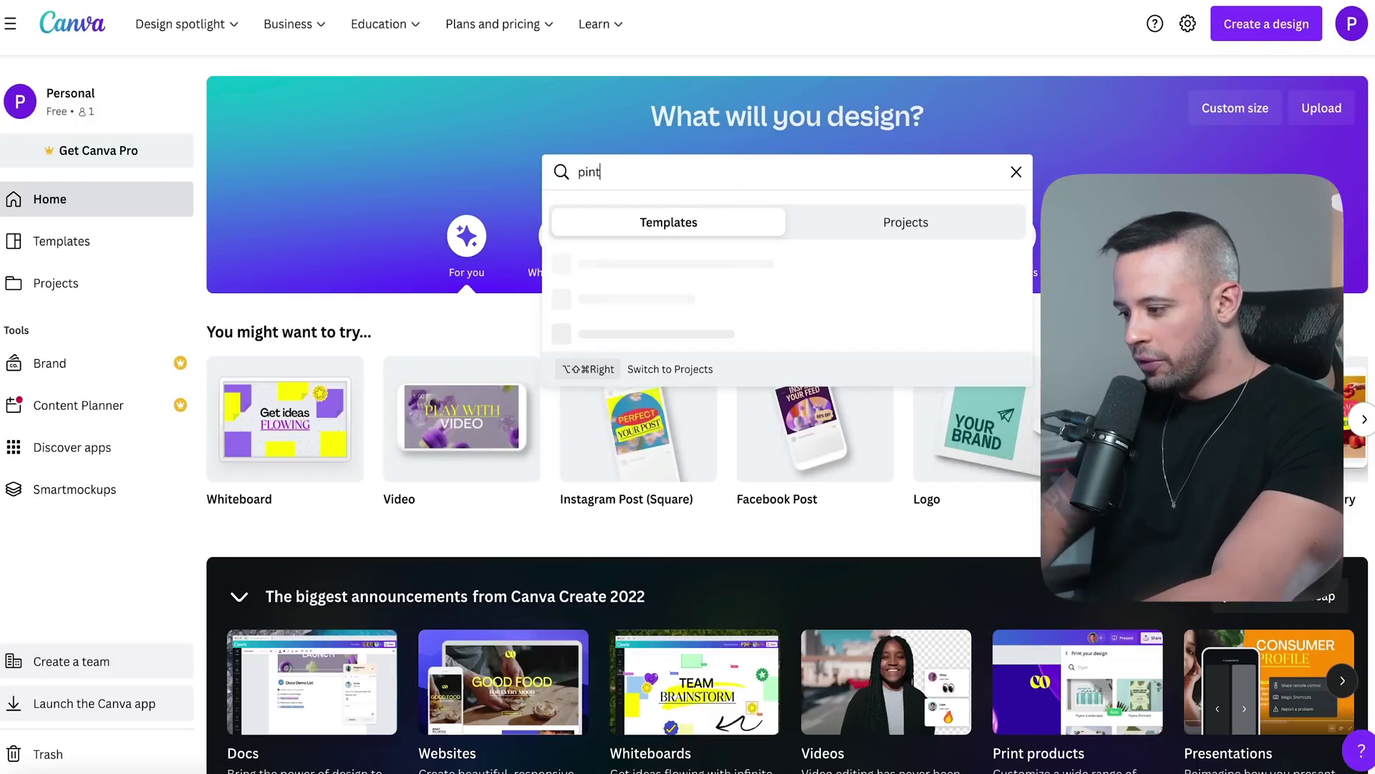
pyautogui.write('erest pins')
pyautogui.press('Return')
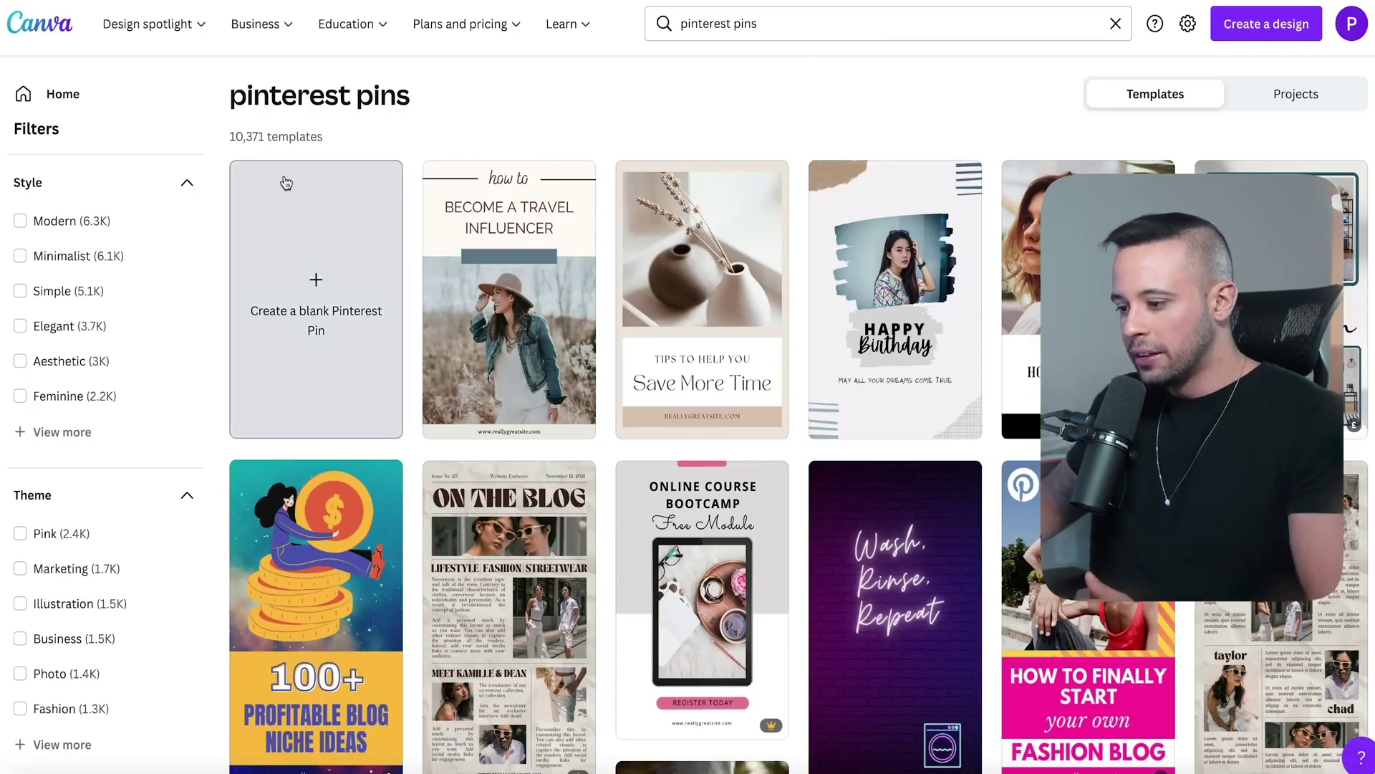
pyautogui.click(285, 334)
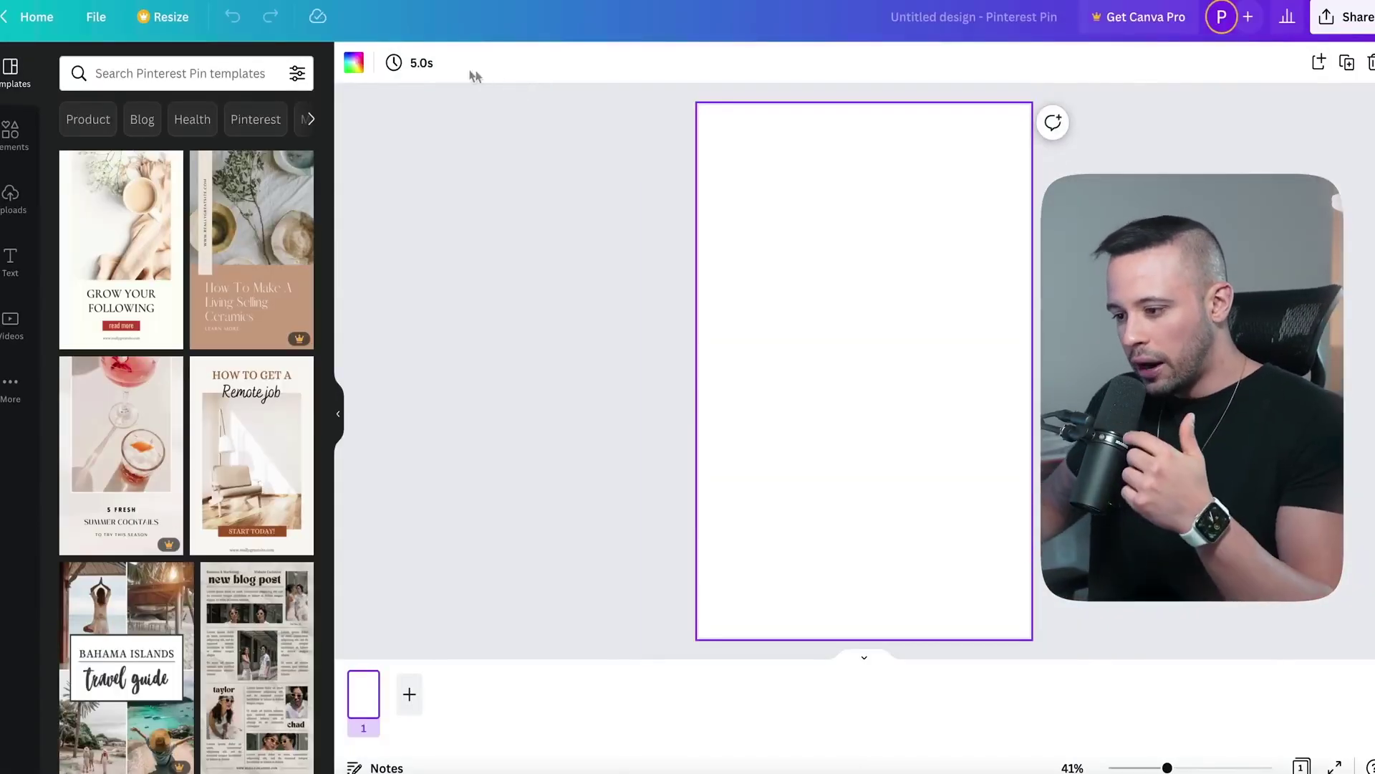
# - Upload the saved UFO image and place it on the pin, enlarged to cover the whole page
pyautogui.click(11, 198)
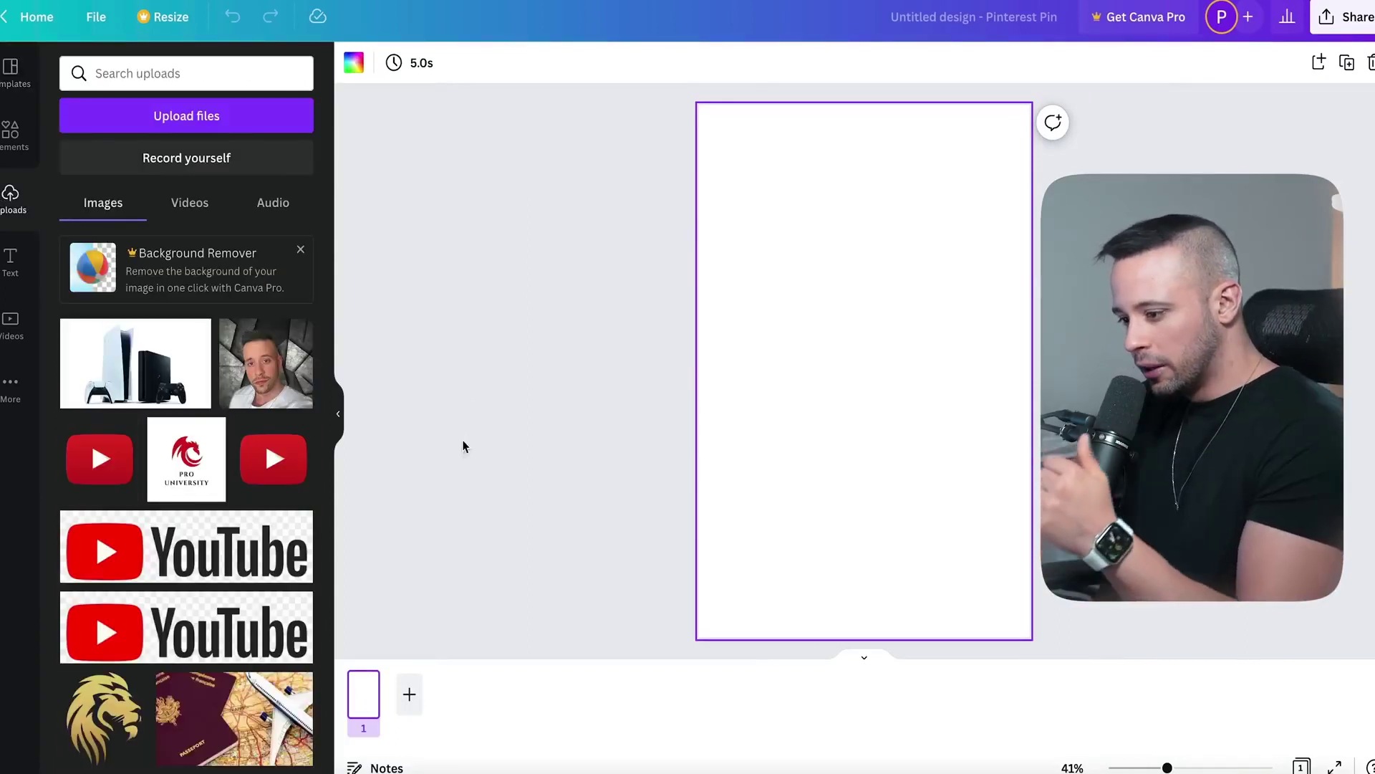
pyautogui.click(188, 123)
pyautogui.press('Return')
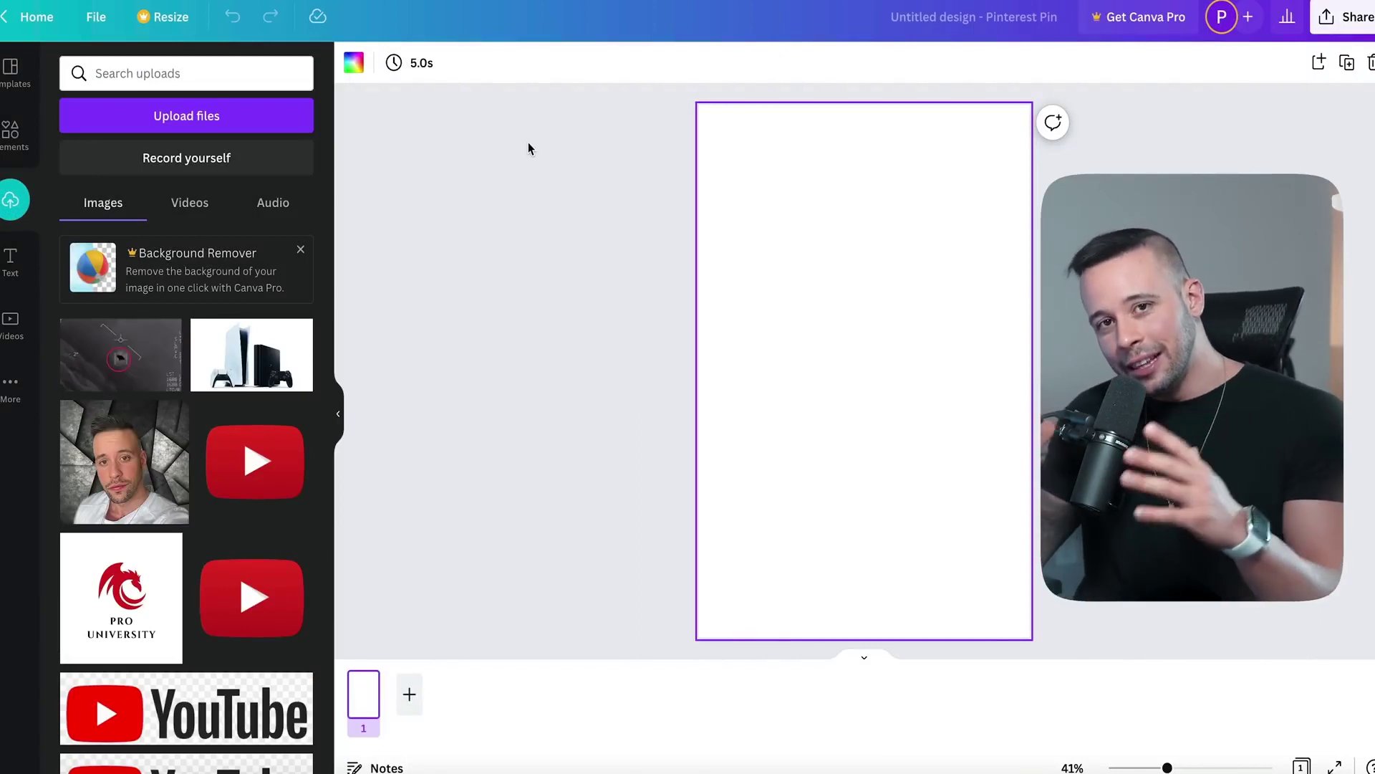
pyautogui.moveTo(95, 358); pyautogui.dragTo(821, 314)
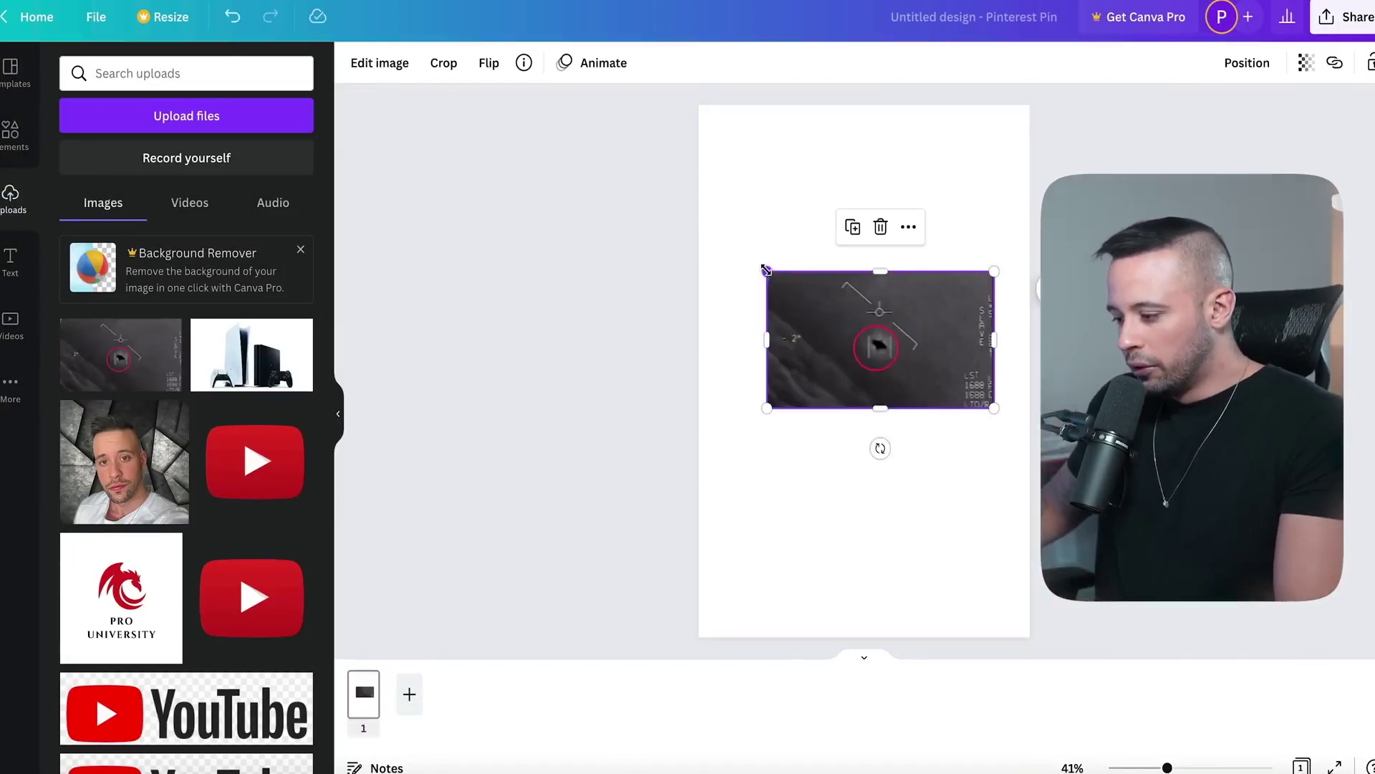
pyautogui.moveTo(766, 271); pyautogui.dragTo(511, 34)
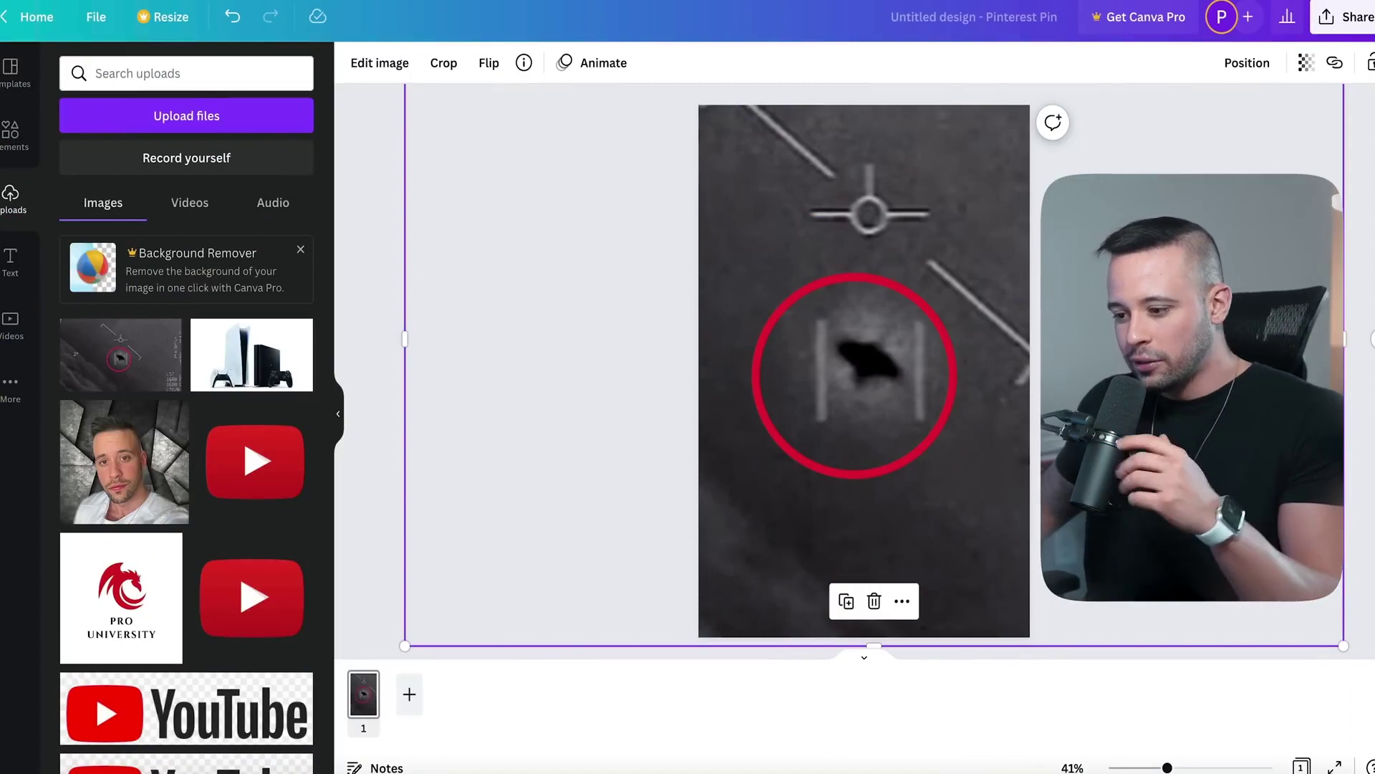
# - Add a heading below the red circle and enlarge it to a font size of 92.3
pyautogui.click(10, 262)
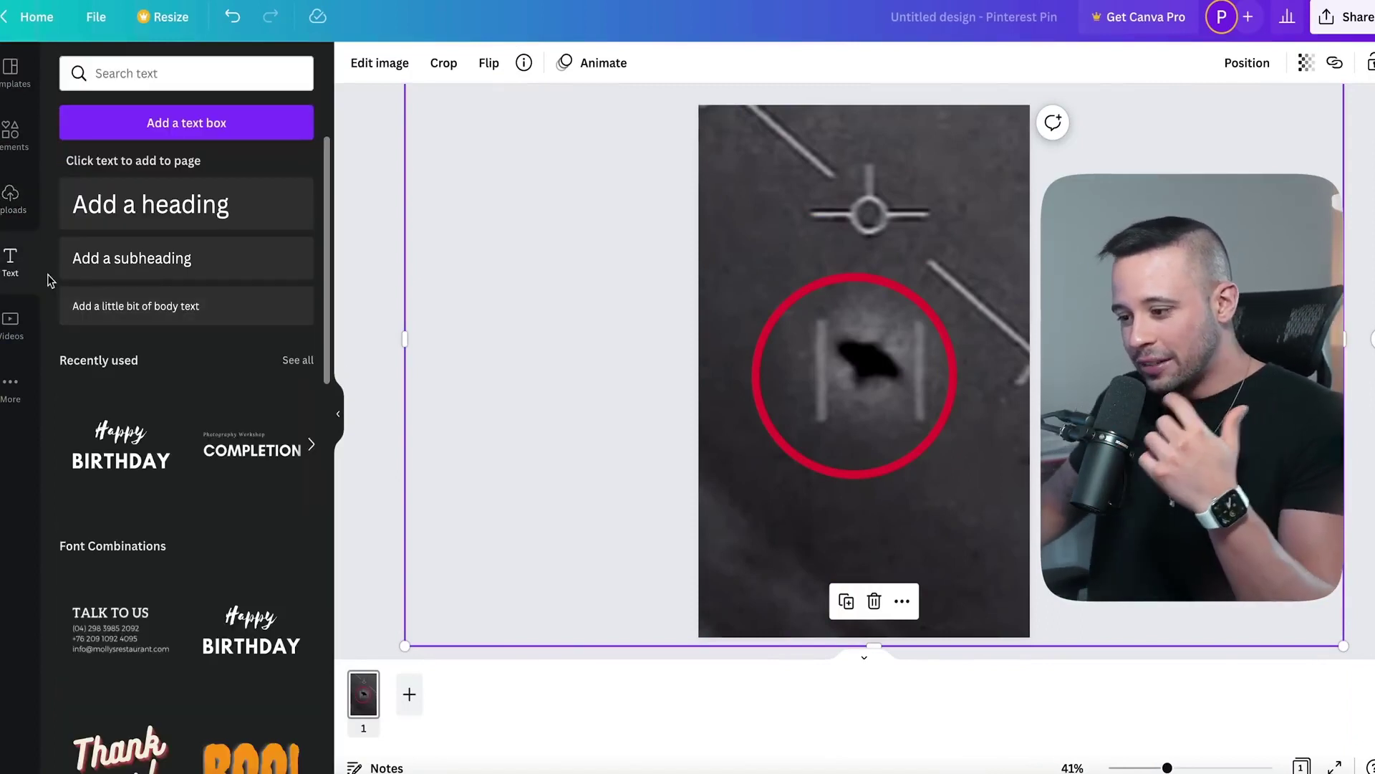
pyautogui.click(132, 232)
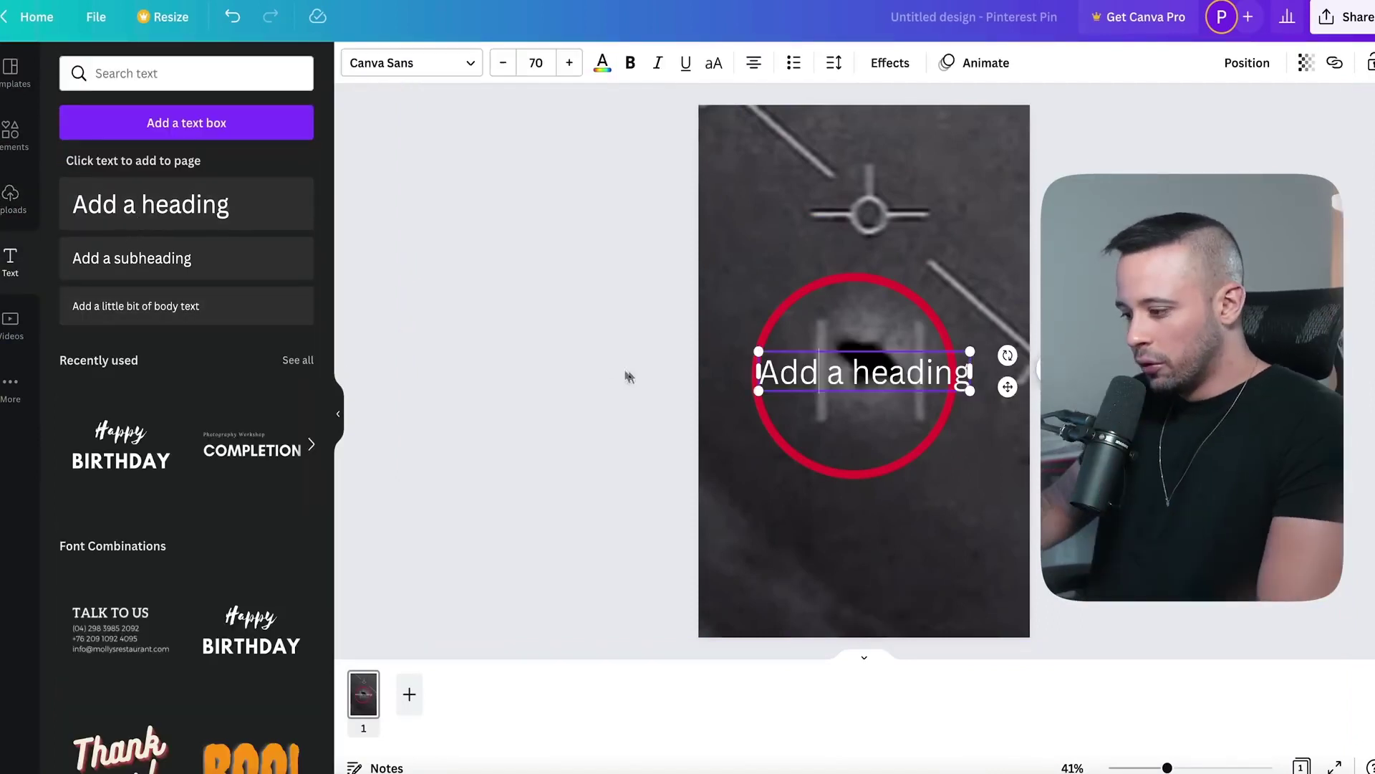
pyautogui.click(947, 296)
pyautogui.moveTo(869, 364); pyautogui.dragTo(825, 346)
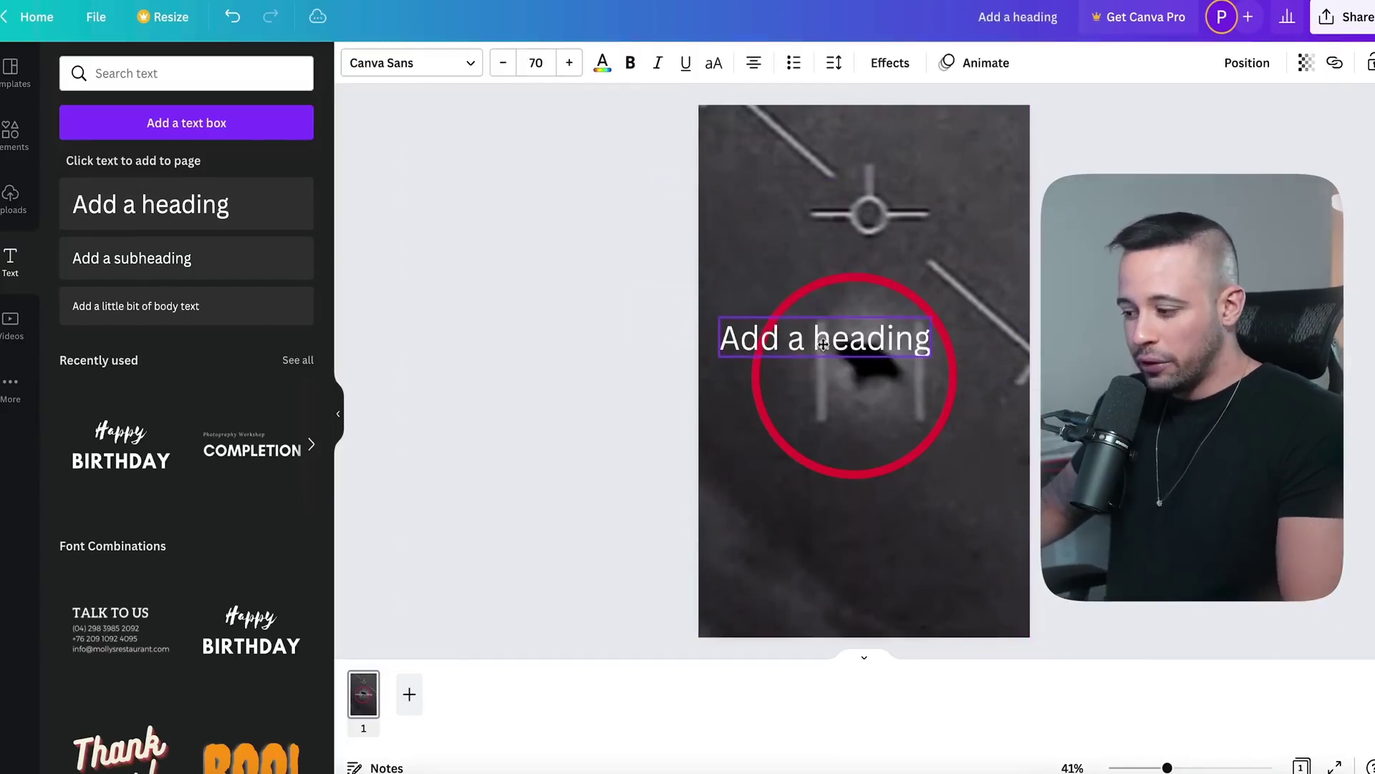
pyautogui.moveTo(825, 281); pyautogui.dragTo(881, 554)
pyautogui.moveTo(997, 525); pyautogui.dragTo(1058, 514)
pyautogui.moveTo(815, 557); pyautogui.dragTo(772, 550)
# - Replace the heading text with "UFO Caught on camera!" in bold ABeeZee and select the text box
pyautogui.doubleClick(772, 550)
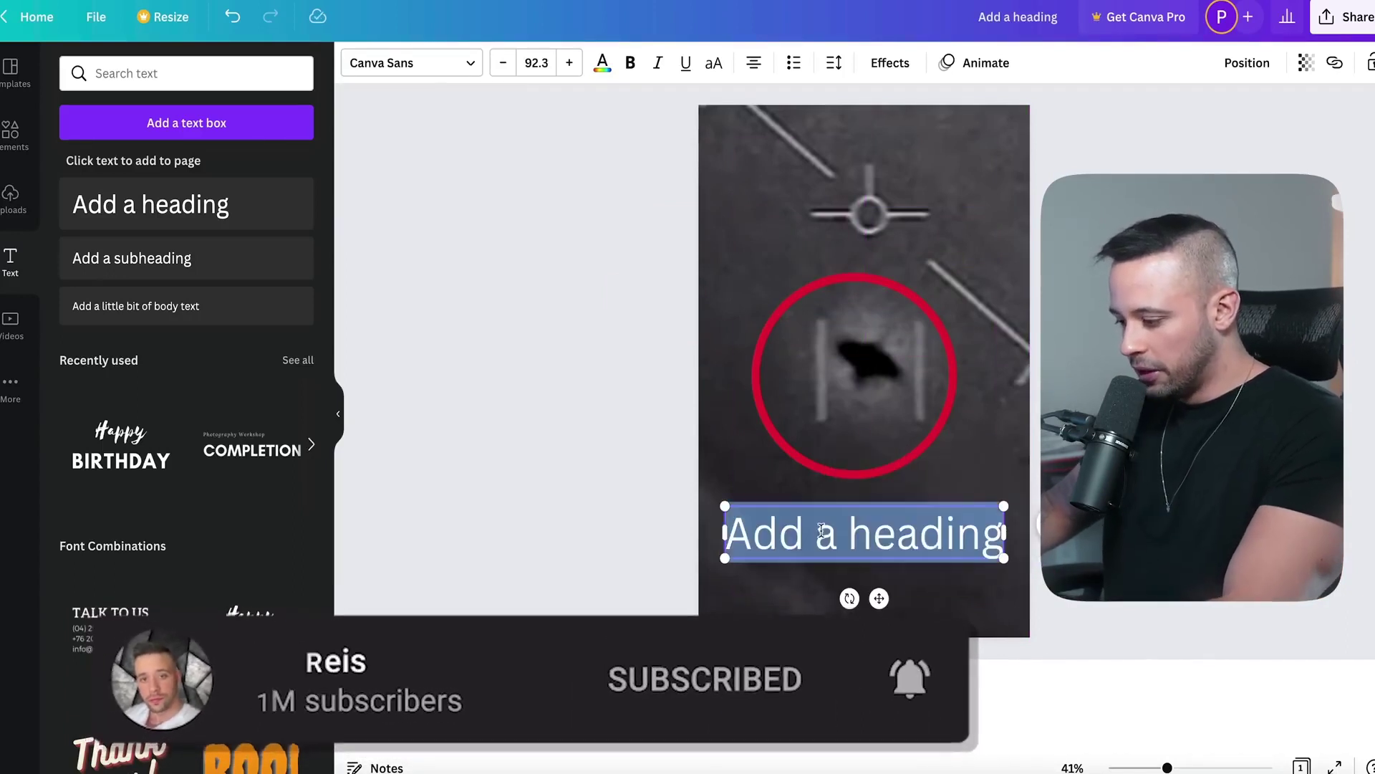
pyautogui.doubleClick(820, 531)
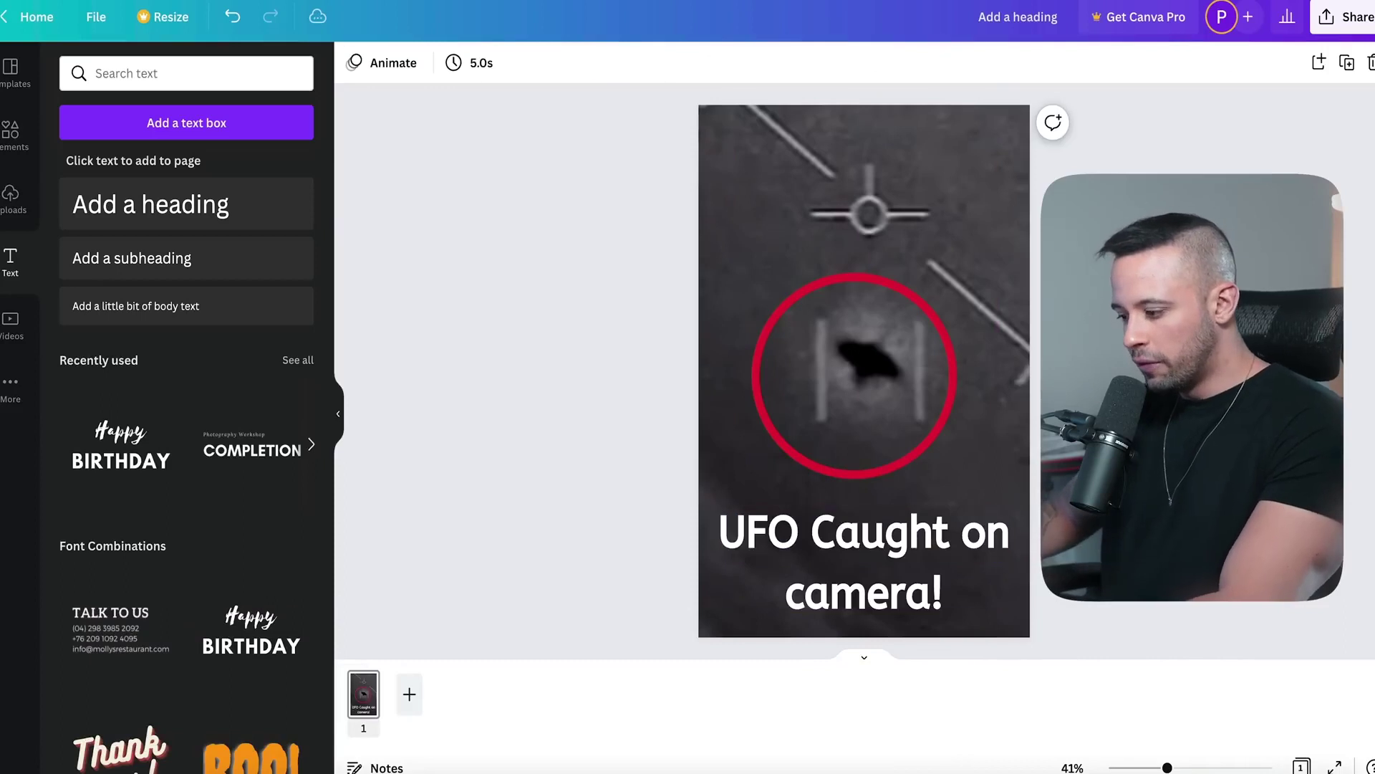
pyautogui.click(943, 568)
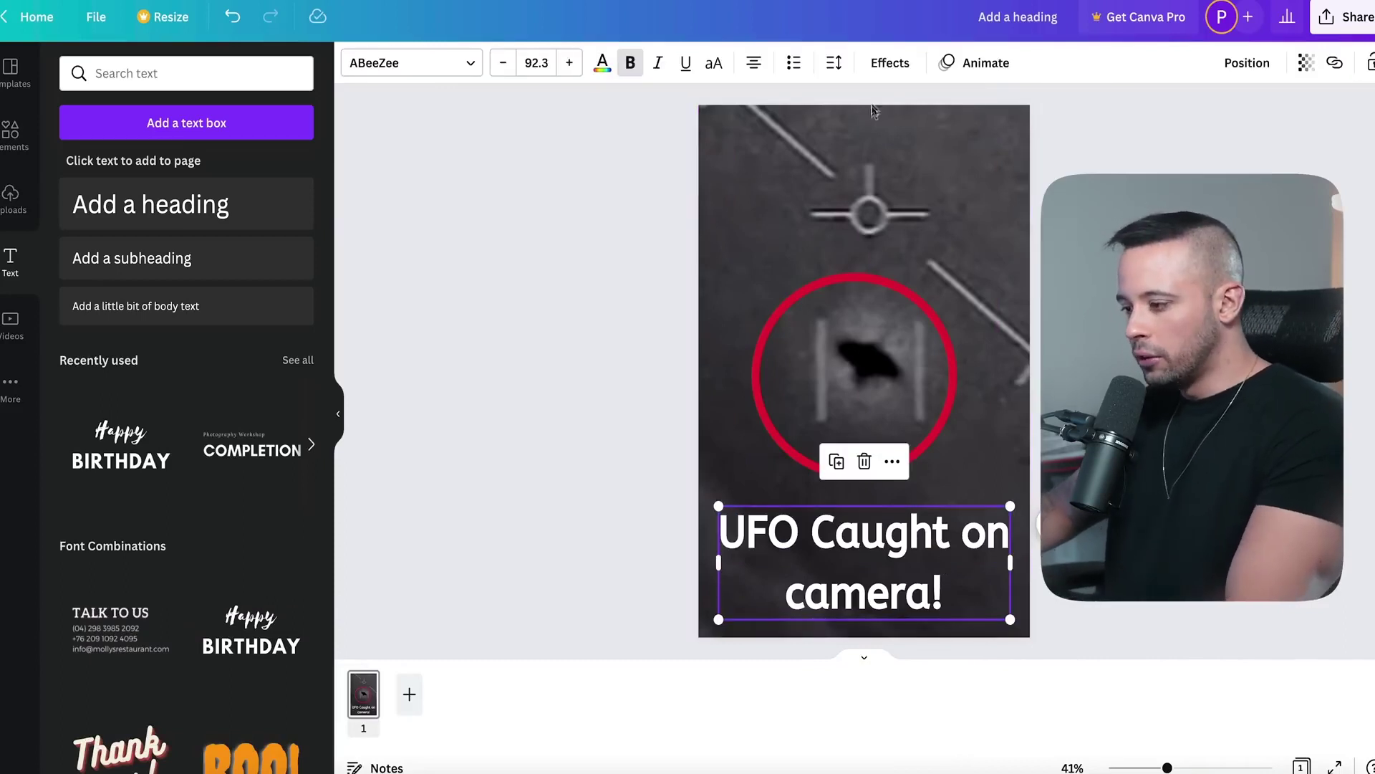
# - Recolour the "UFO Caught on camera!" headline red and download the pin as a PNG
pyautogui.click(604, 69)
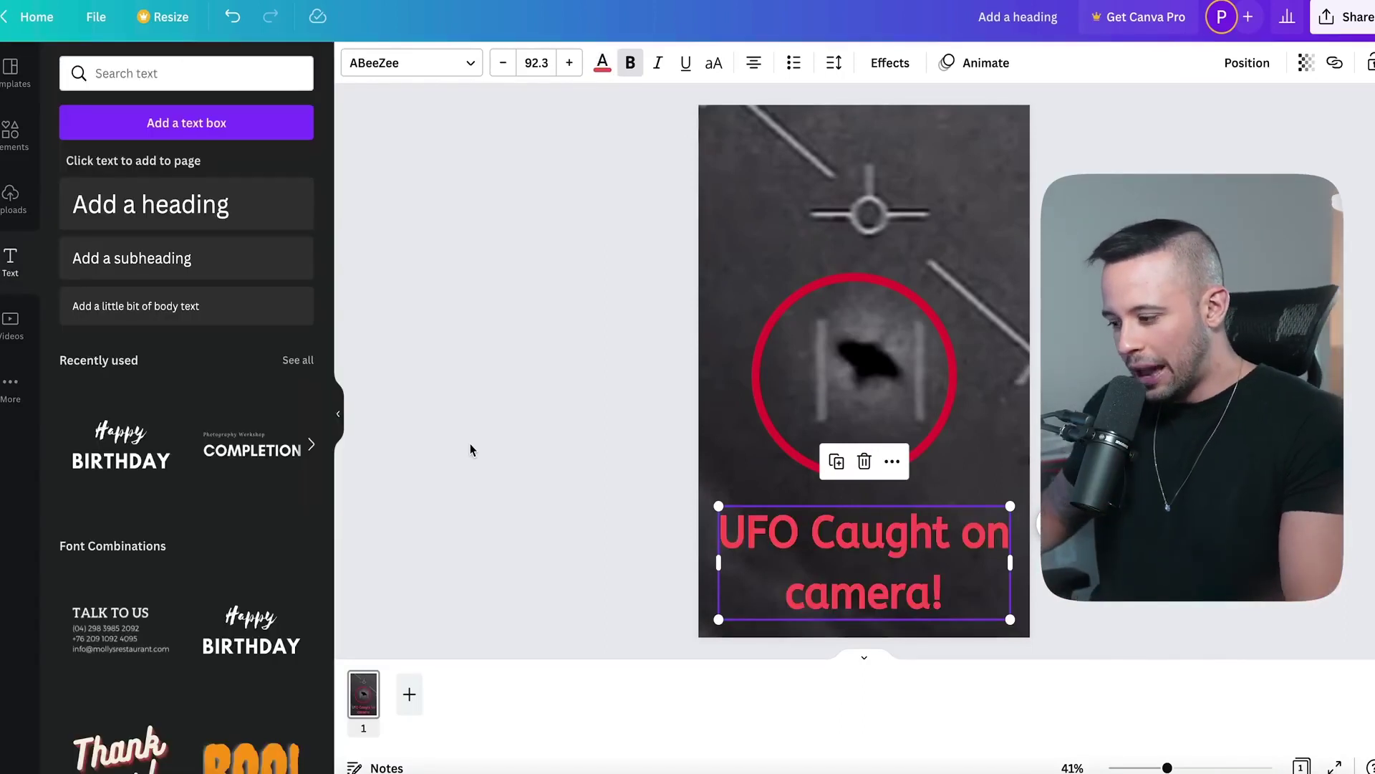
pyautogui.click(470, 445)
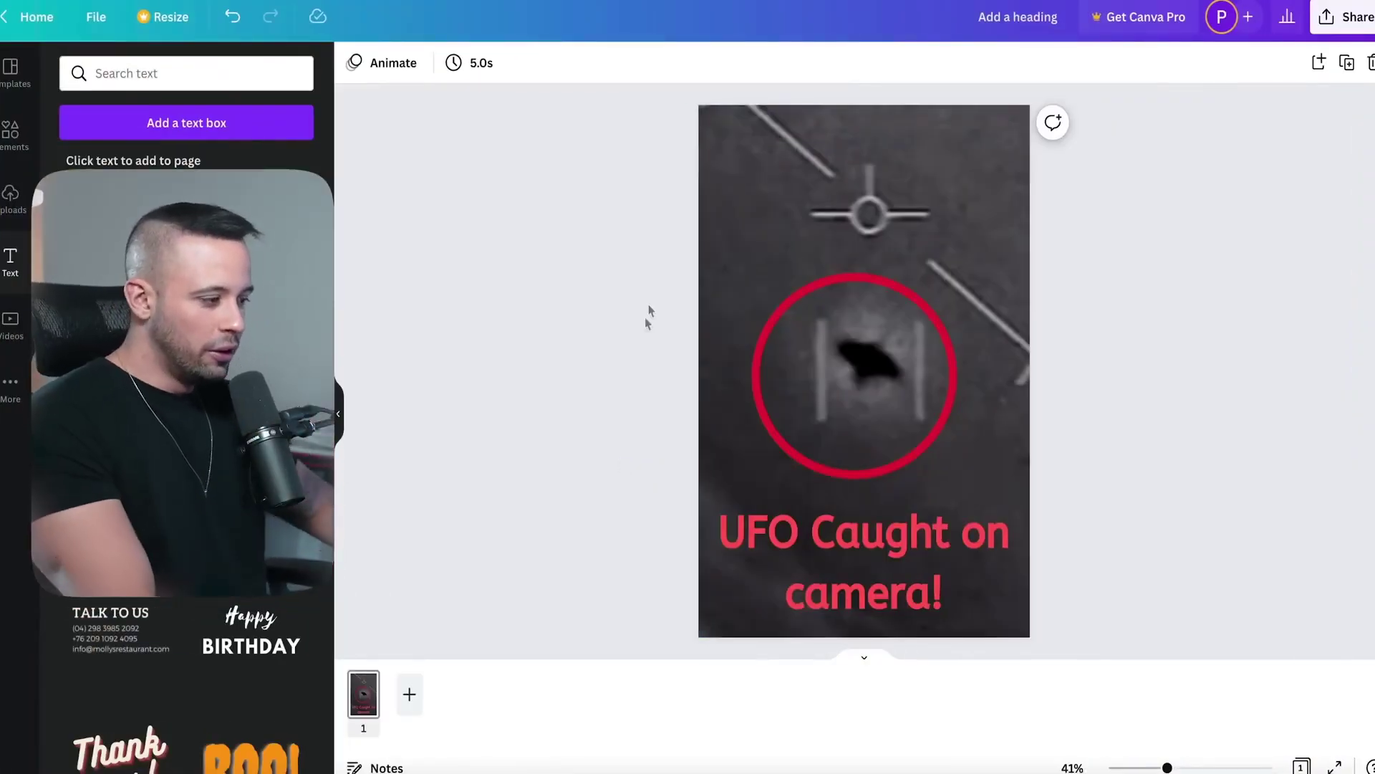
pyautogui.click(1327, 22)
pyautogui.click(1123, 415)
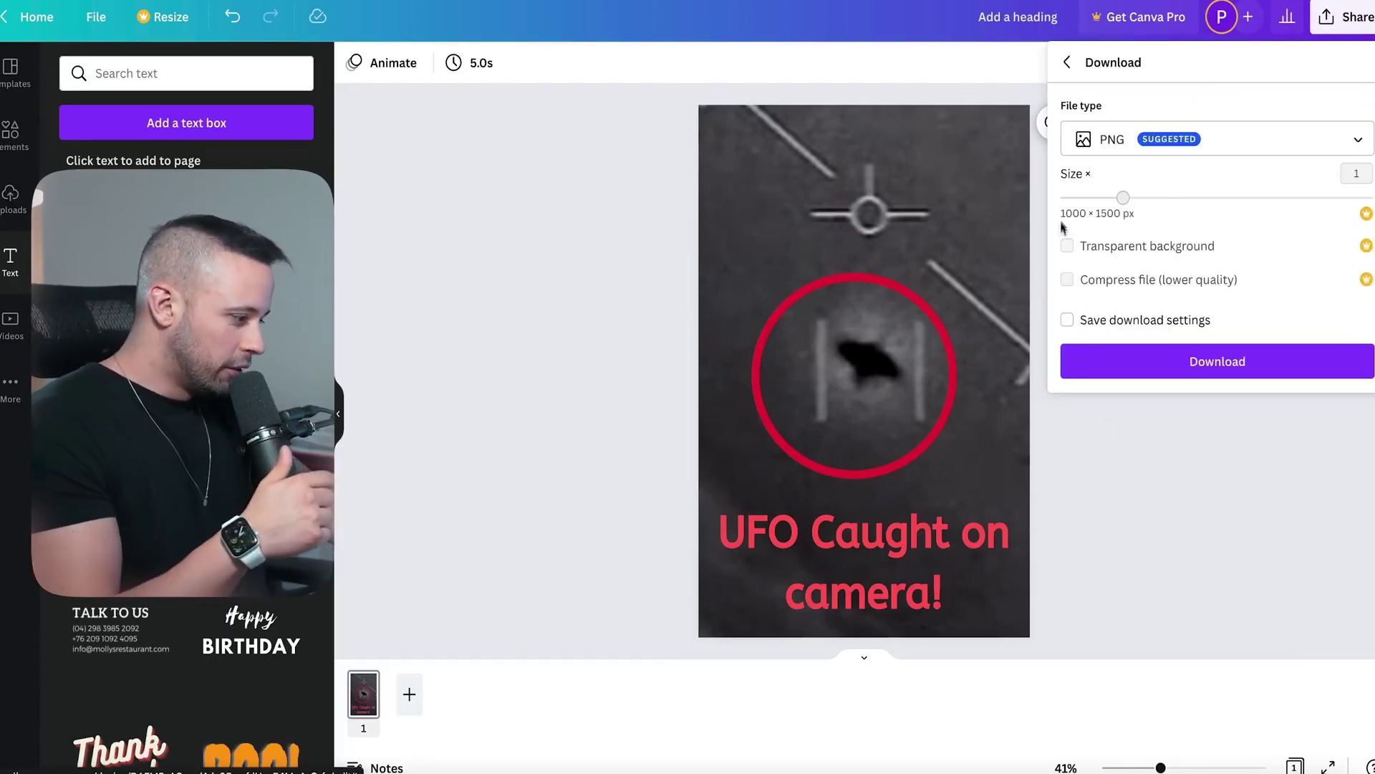
pyautogui.click(1226, 362)
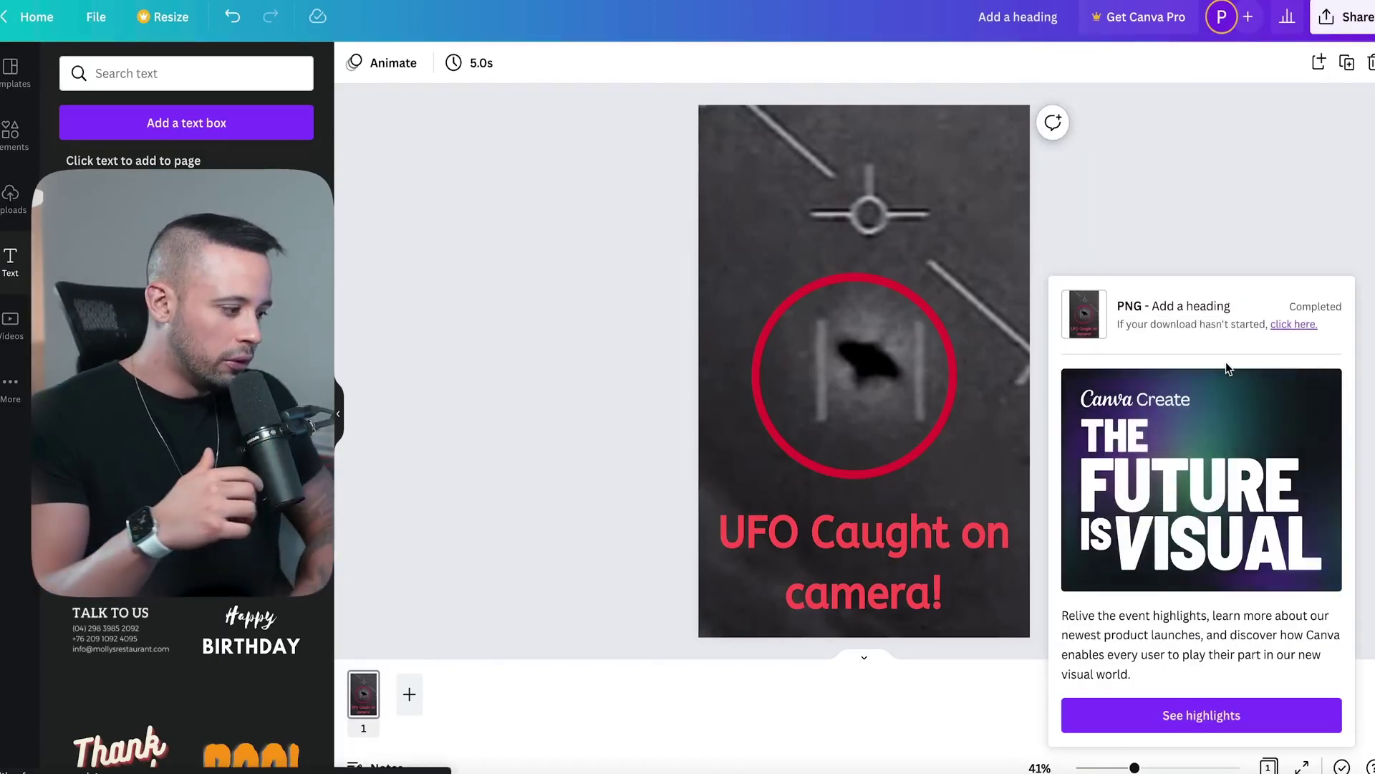
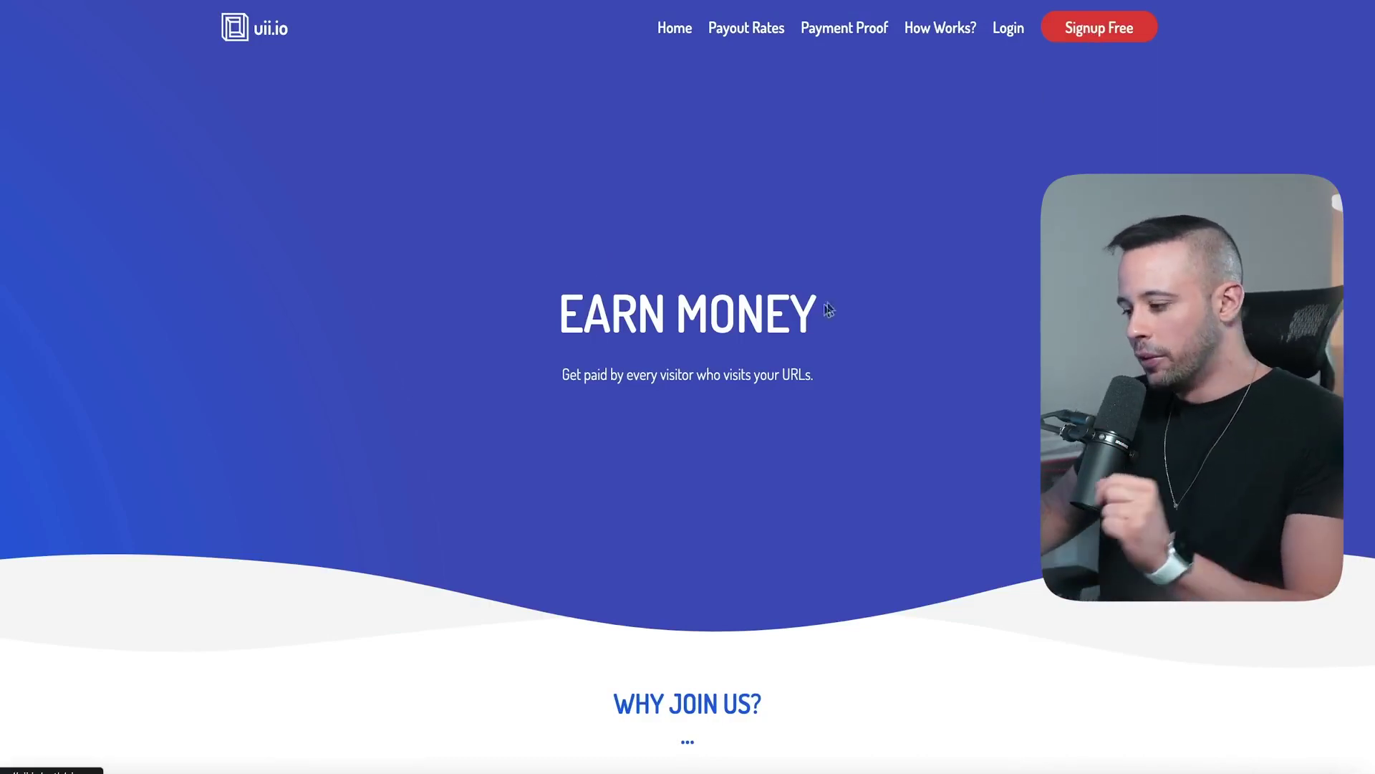
# - Switch to the uii.io website and examine the countries listed on its Payout Rates page
pyautogui.click(747, 27)
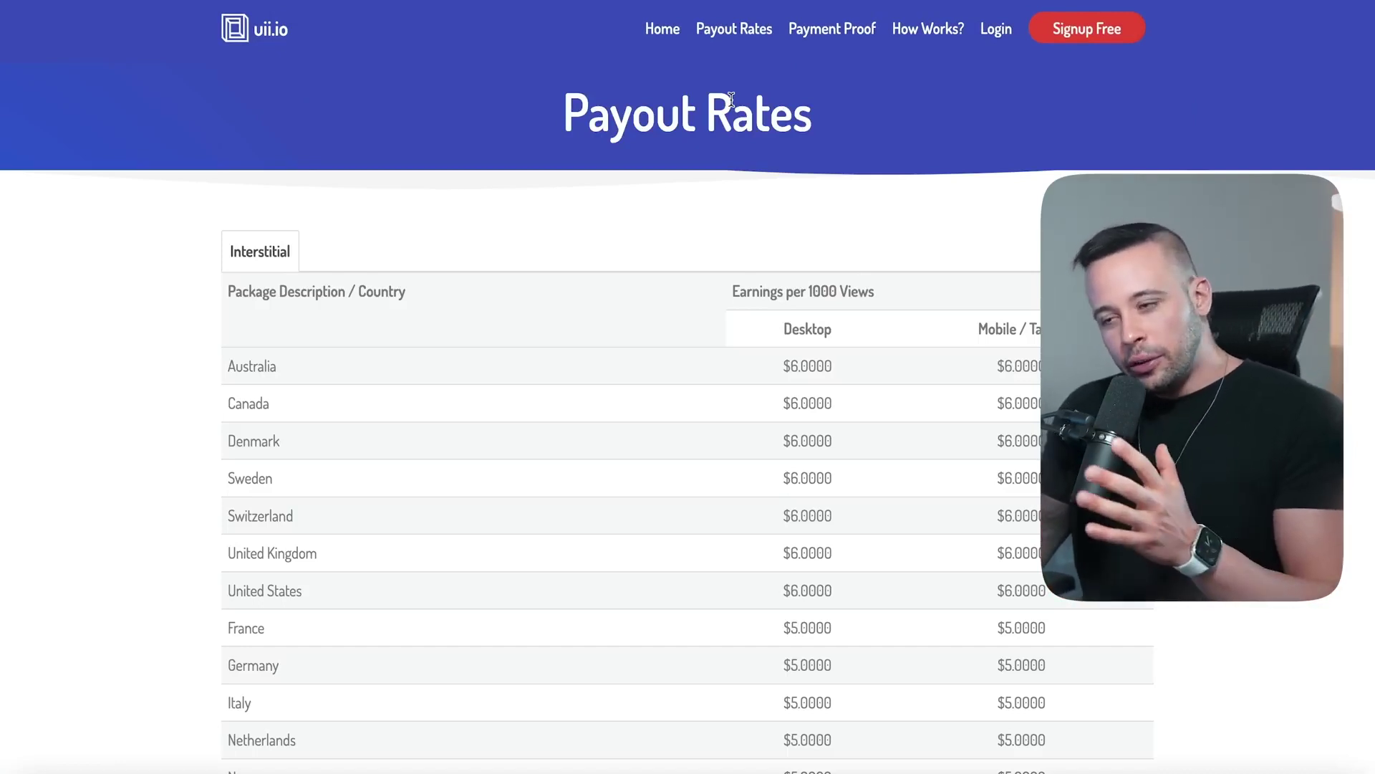
pyautogui.moveTo(767, 365); pyautogui.dragTo(865, 365)
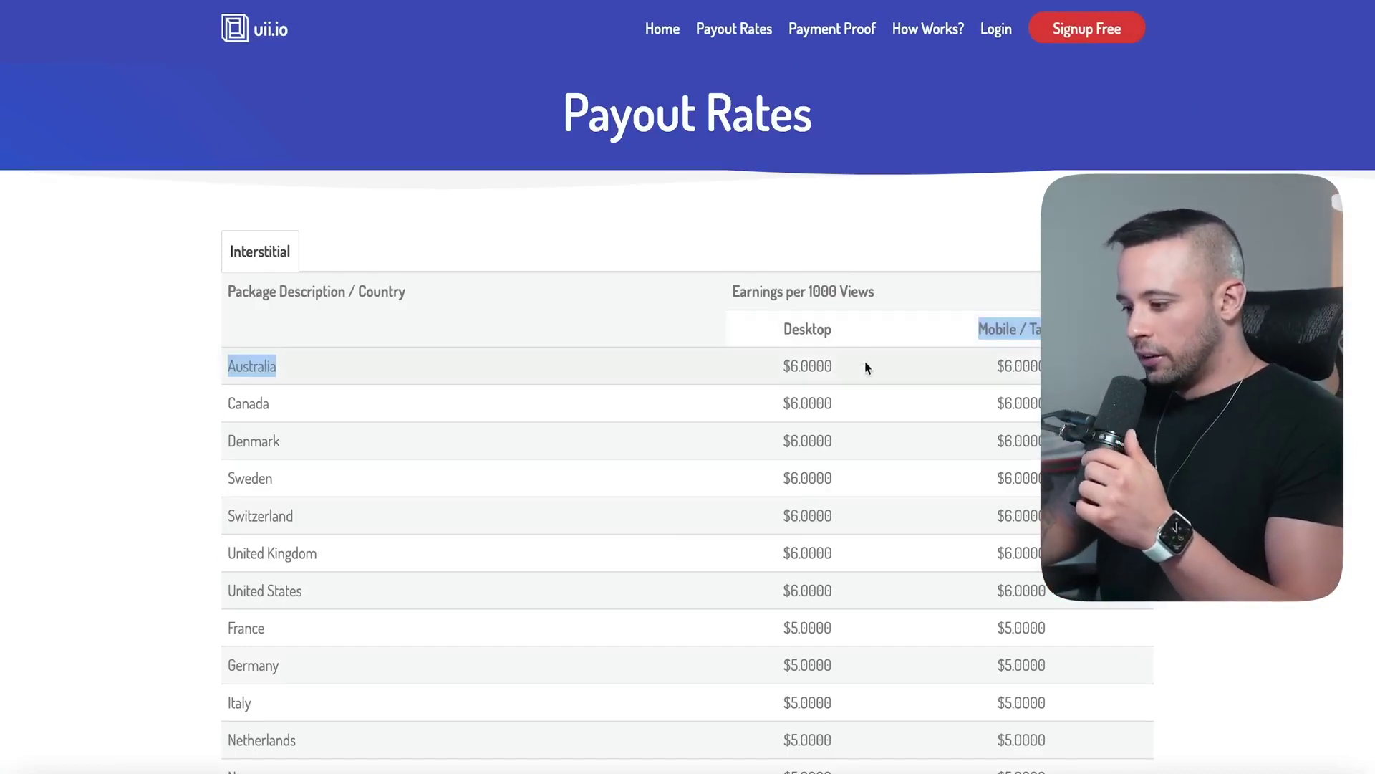
pyautogui.click(720, 393)
pyautogui.scroll(-2, 718, 366)
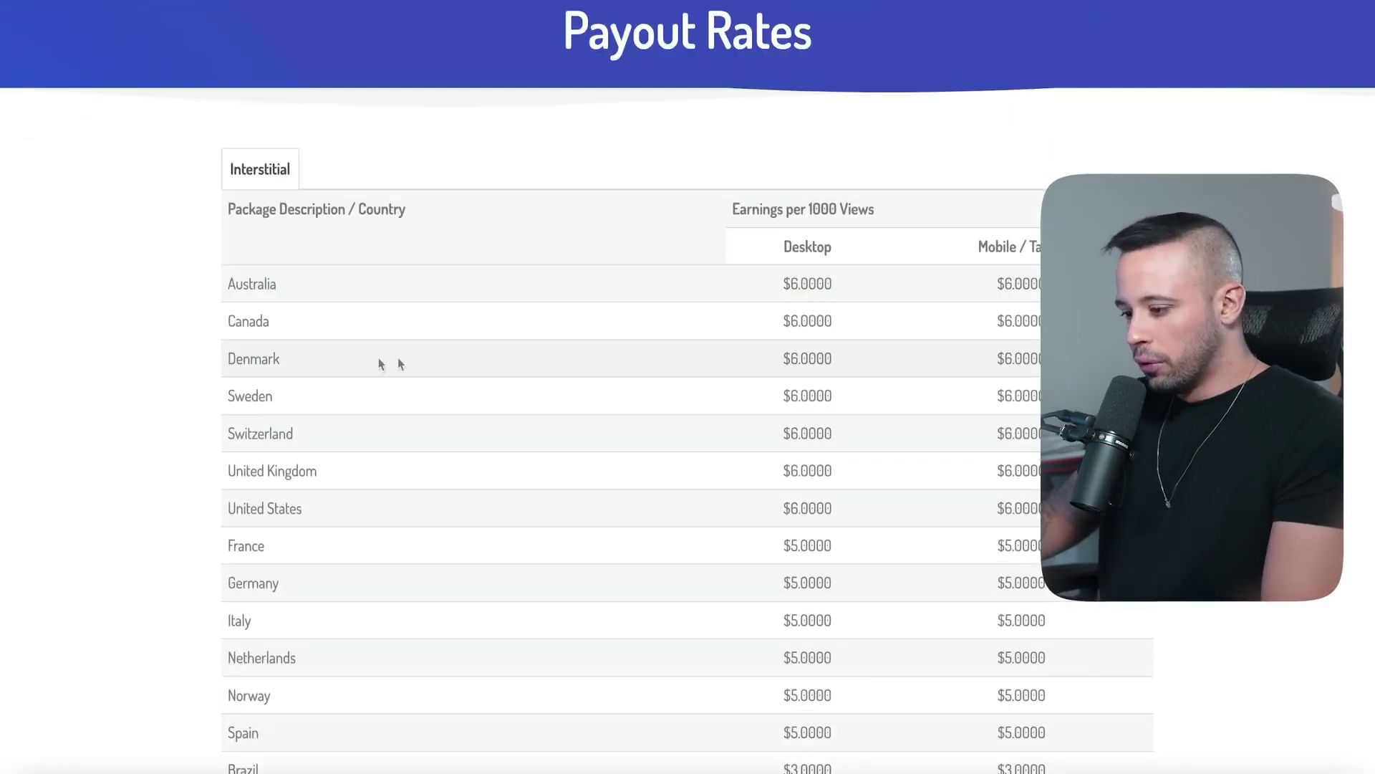
pyautogui.scroll(-2, 383, 365)
pyautogui.moveTo(227, 337); pyautogui.dragTo(358, 752)
pyautogui.doubleClick(249, 608)
pyautogui.moveTo(181, 351); pyautogui.dragTo(399, 553)
pyautogui.click(432, 596)
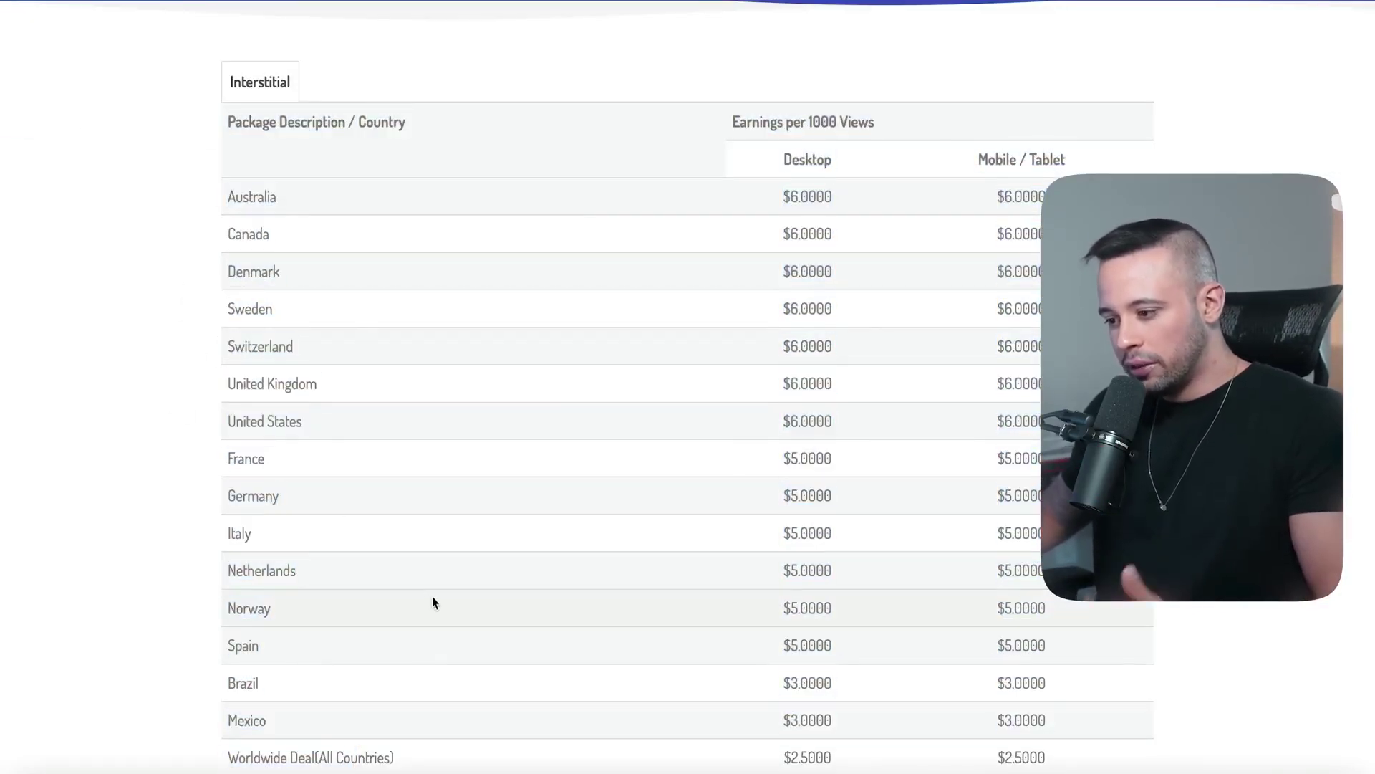
# - Examine the earnings per 1000 views for the listed countries and the Worldwide Deal row in the payout table
pyautogui.moveTo(743, 205)
pyautogui.mouseDown()
pyautogui.moveTo(858, 196)
pyautogui.moveTo(750, 197)
pyautogui.mouseUp()
pyautogui.click(858, 196)
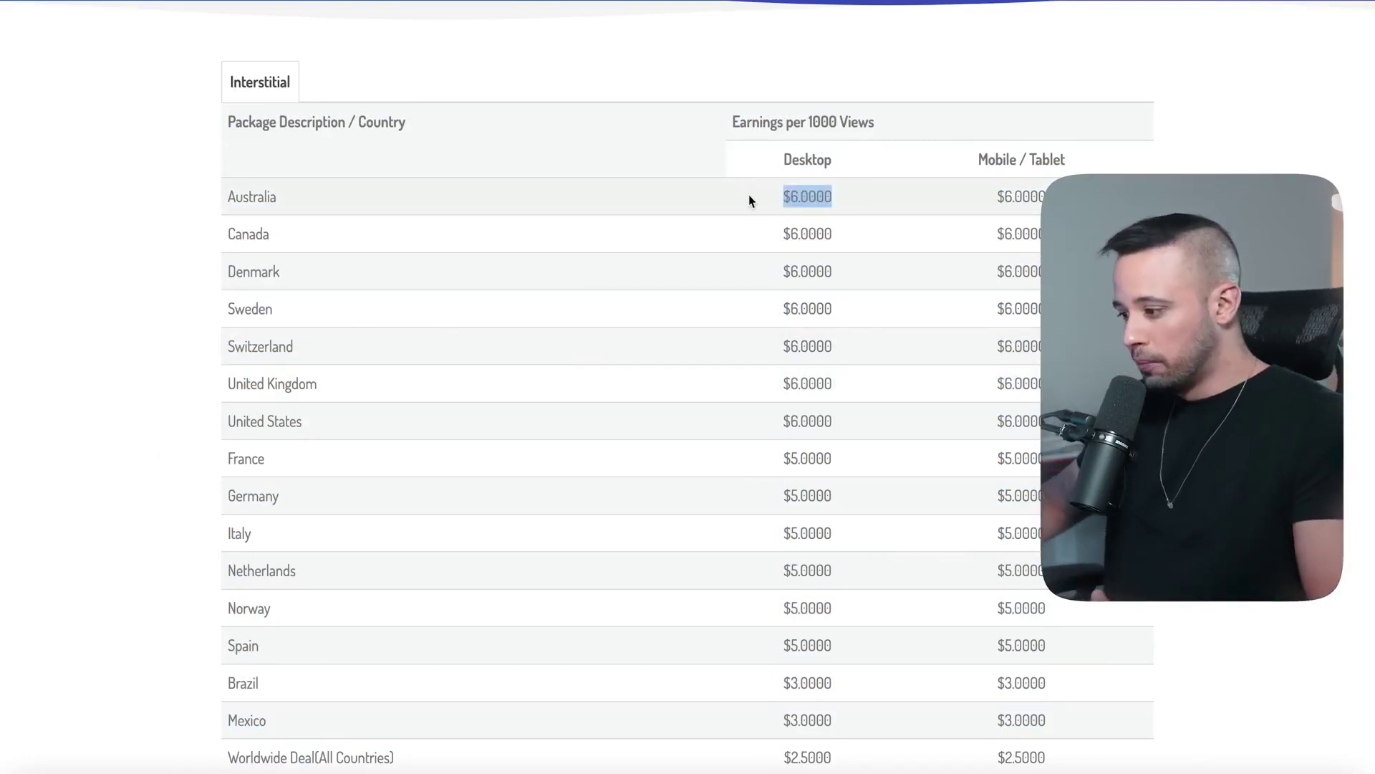
pyautogui.moveTo(874, 122); pyautogui.dragTo(865, 118)
pyautogui.click(869, 117)
pyautogui.moveTo(18, 163); pyautogui.dragTo(415, 568)
pyautogui.click(414, 563)
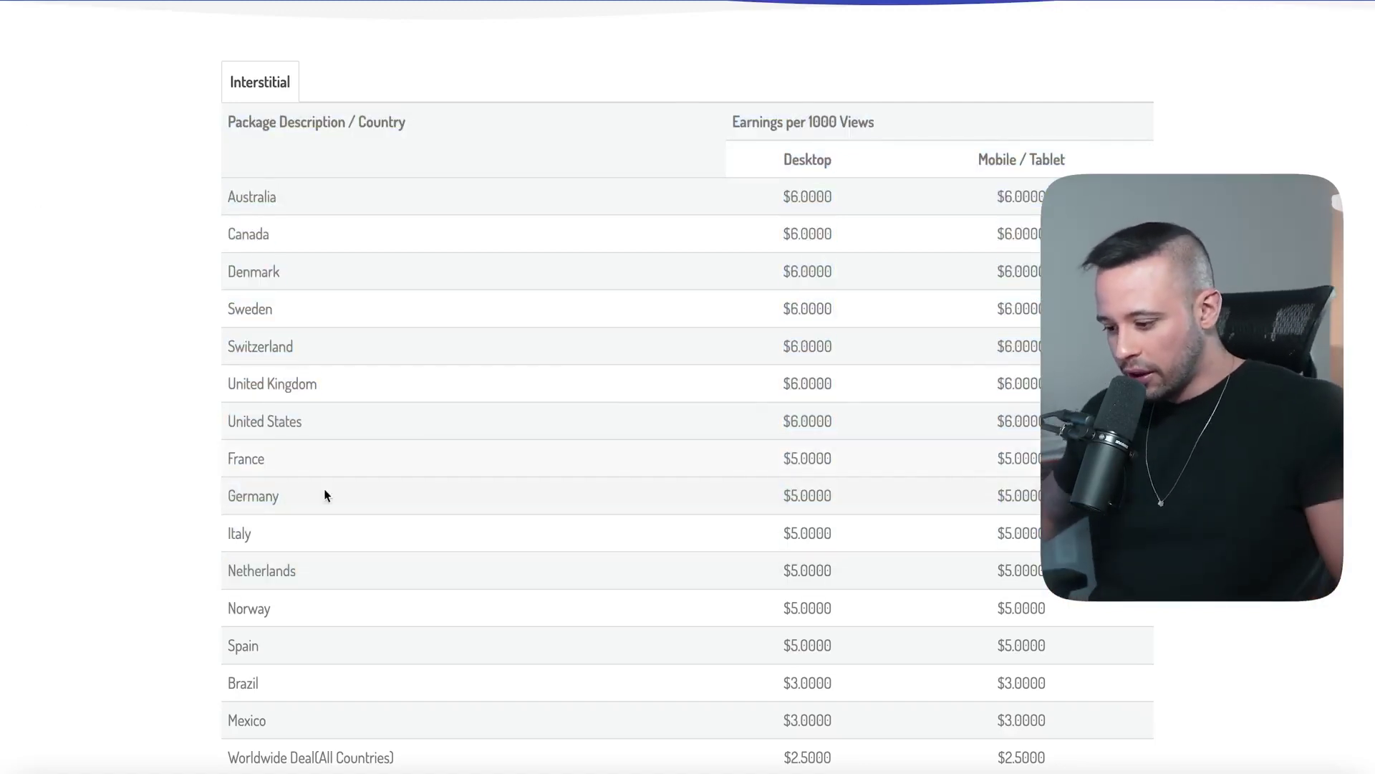
pyautogui.moveTo(228, 757); pyautogui.dragTo(401, 757)
pyautogui.click(412, 759)
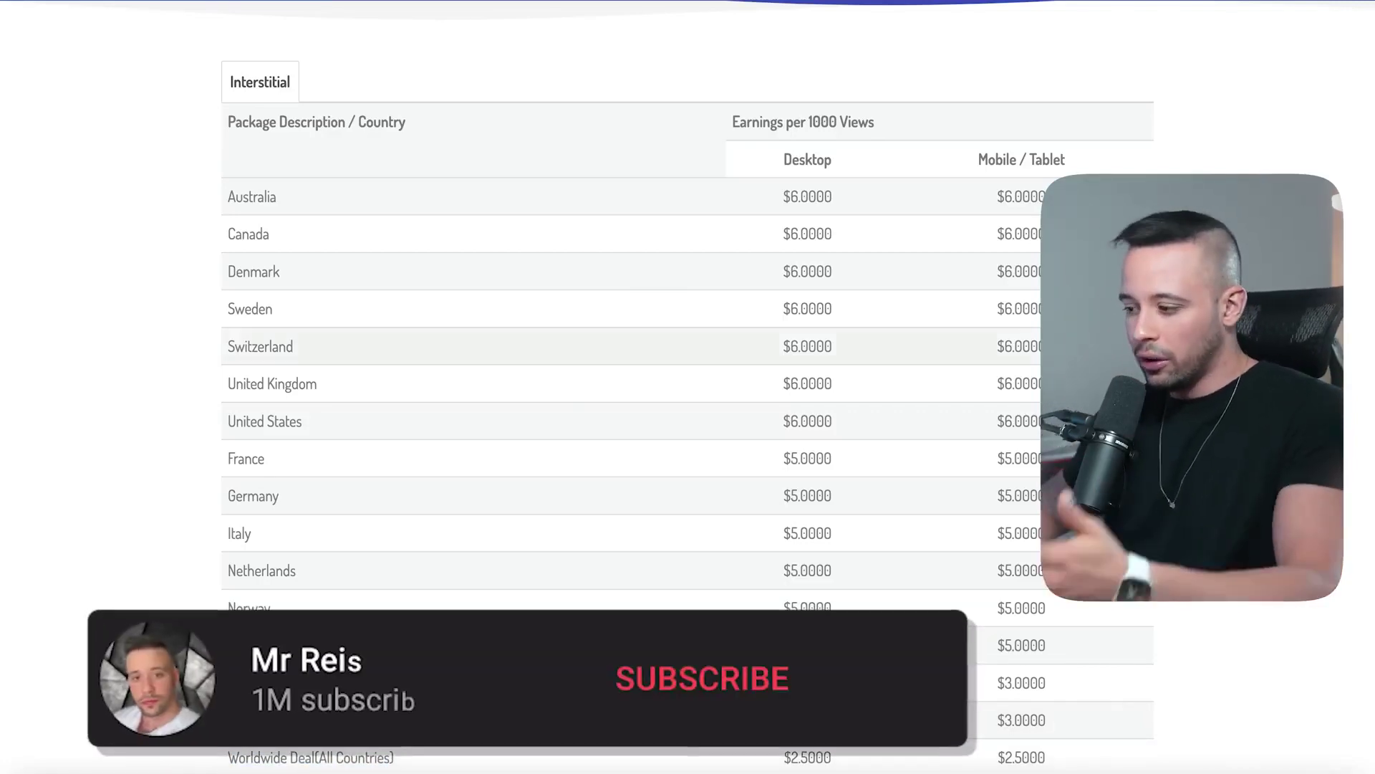
pyautogui.moveTo(387, 145); pyautogui.dragTo(895, 598)
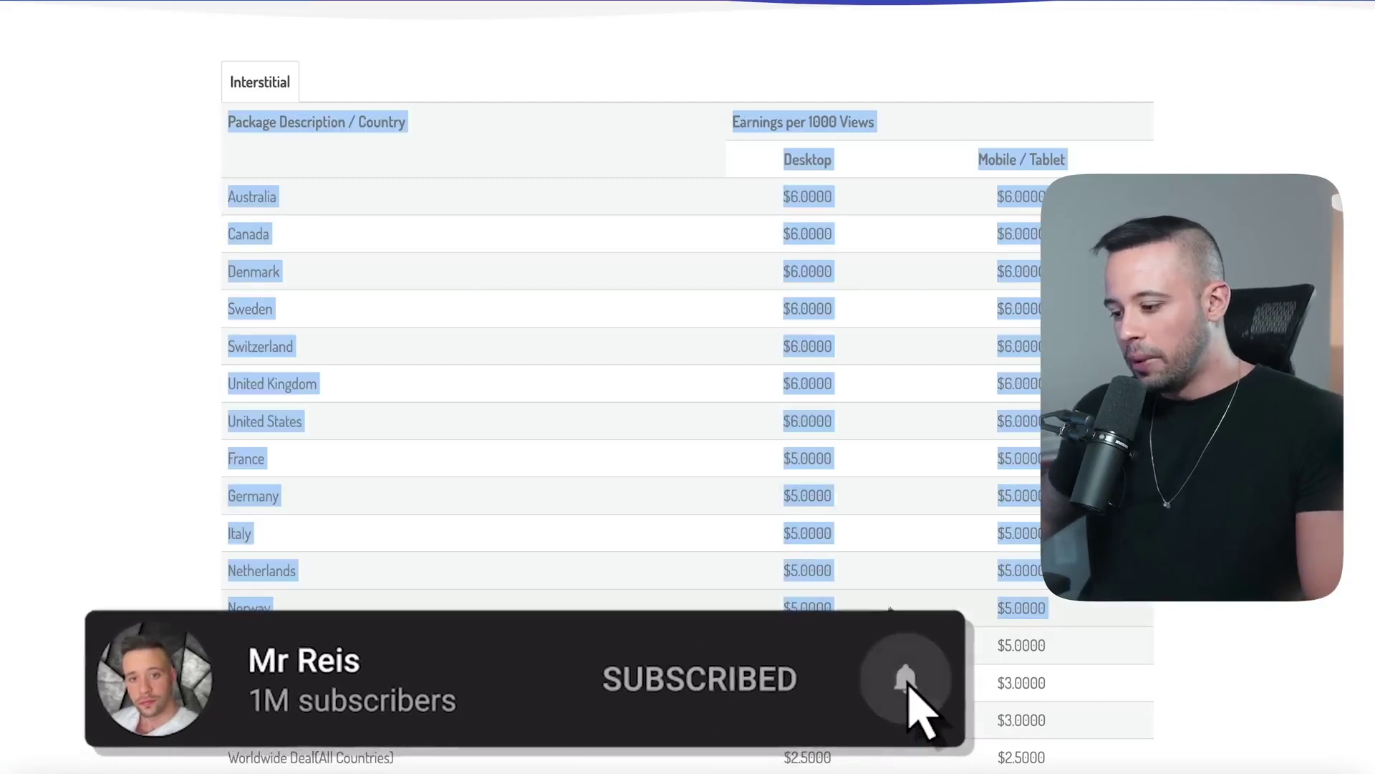
pyautogui.click(873, 136)
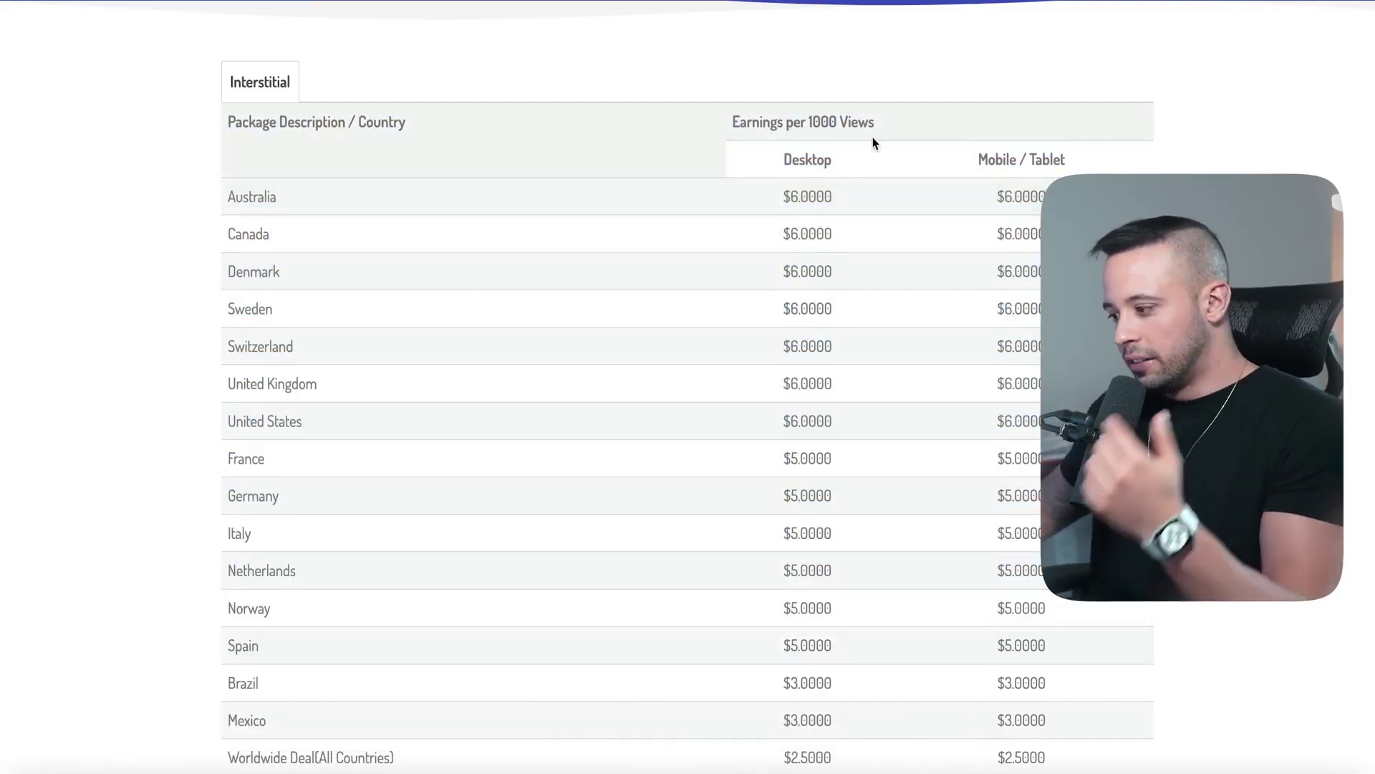
pyautogui.scroll(3, 883, 277)
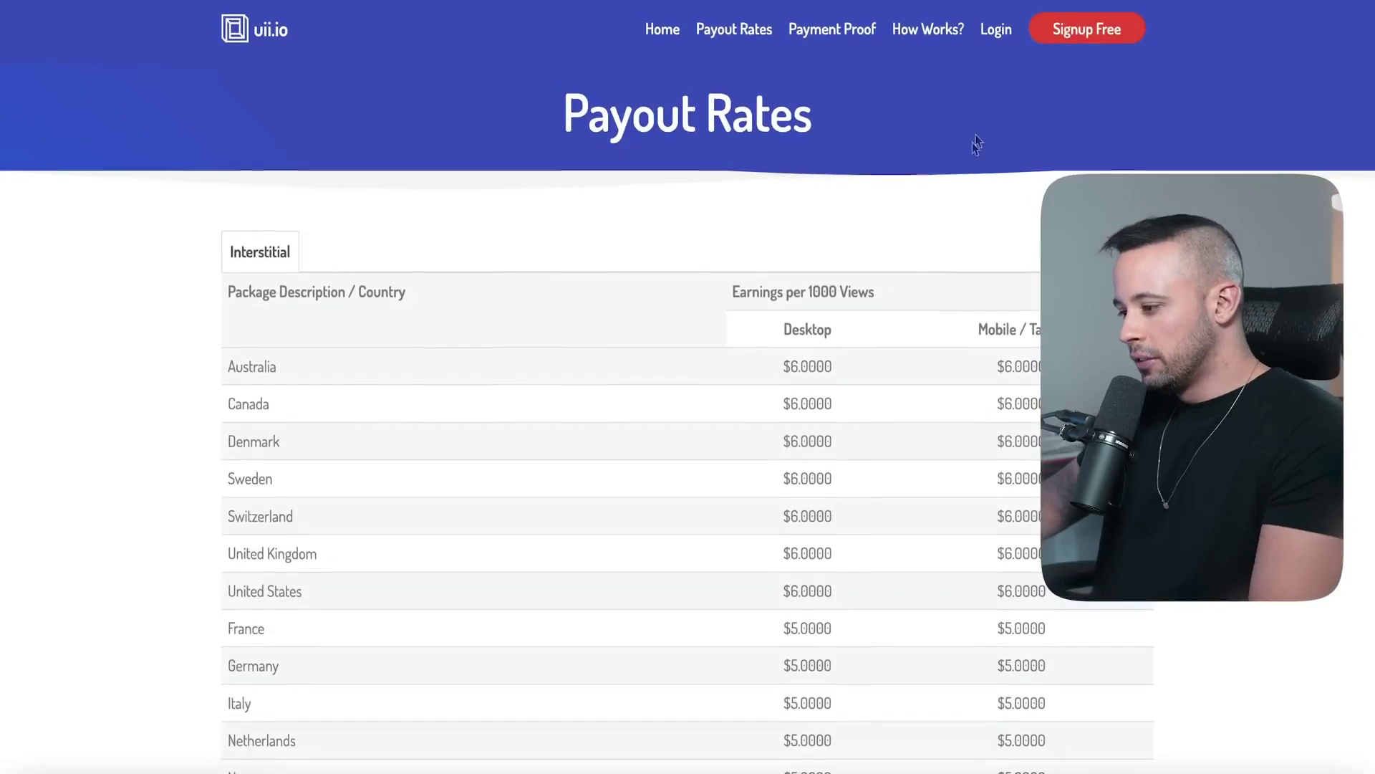
pyautogui.moveTo(522, 111); pyautogui.dragTo(922, 127)
pyautogui.click(922, 126)
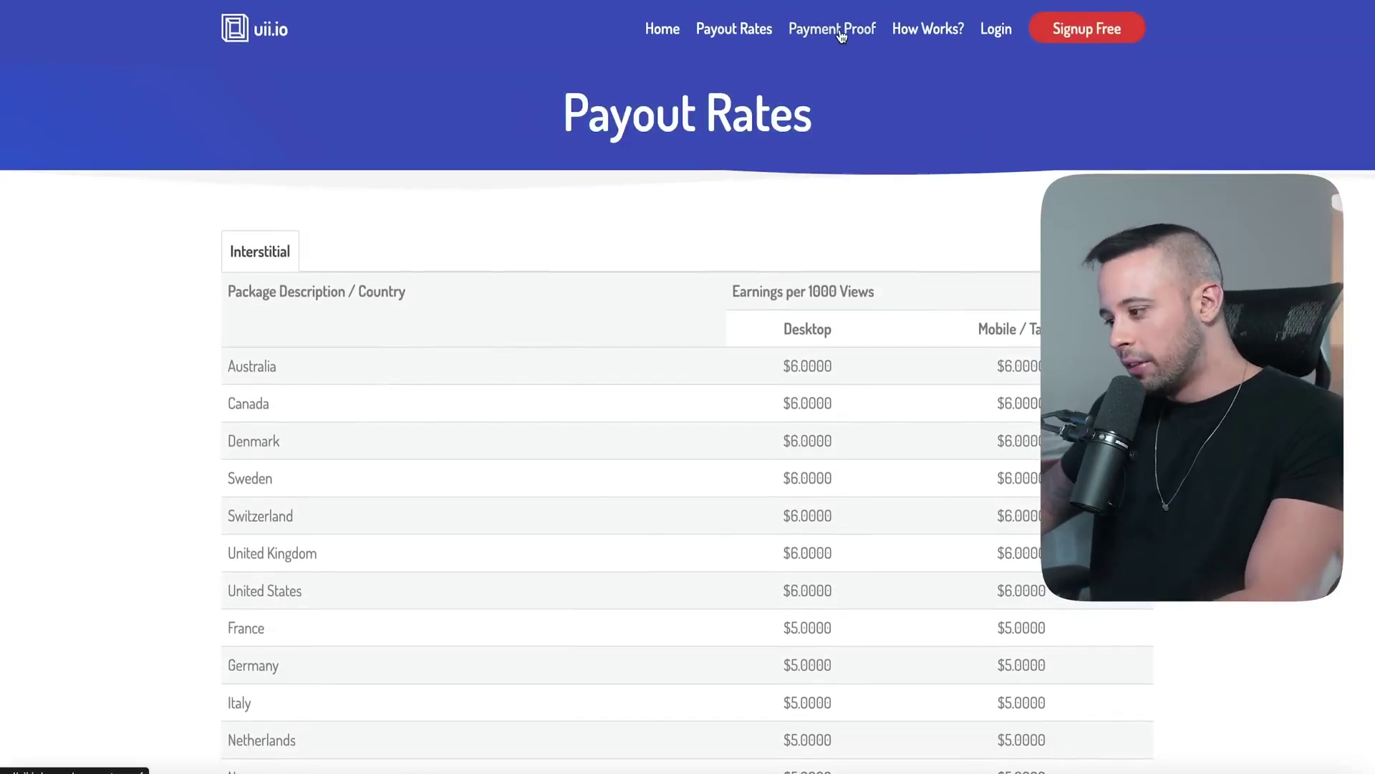
# - Open the Payment Proof page and examine the dates, amounts and payment methods of the listed payouts
pyautogui.click(841, 33)
pyautogui.scroll(-2, 842, 35)
pyautogui.moveTo(229, 137); pyautogui.dragTo(657, 270)
pyautogui.click(803, 412)
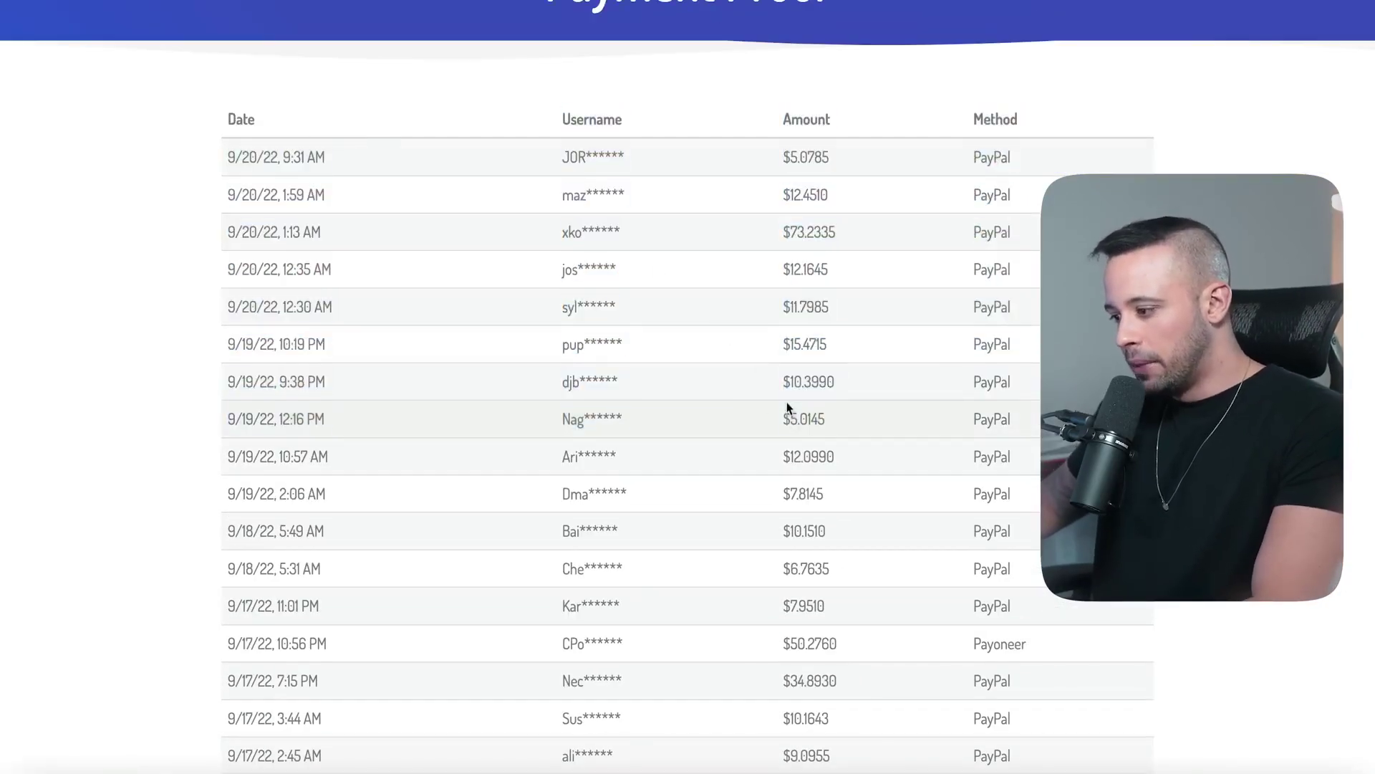
pyautogui.moveTo(360, 179); pyautogui.dragTo(883, 405)
pyautogui.click(883, 405)
pyautogui.moveTo(829, 179); pyautogui.dragTo(835, 224)
pyautogui.scroll(-5, 601, 675)
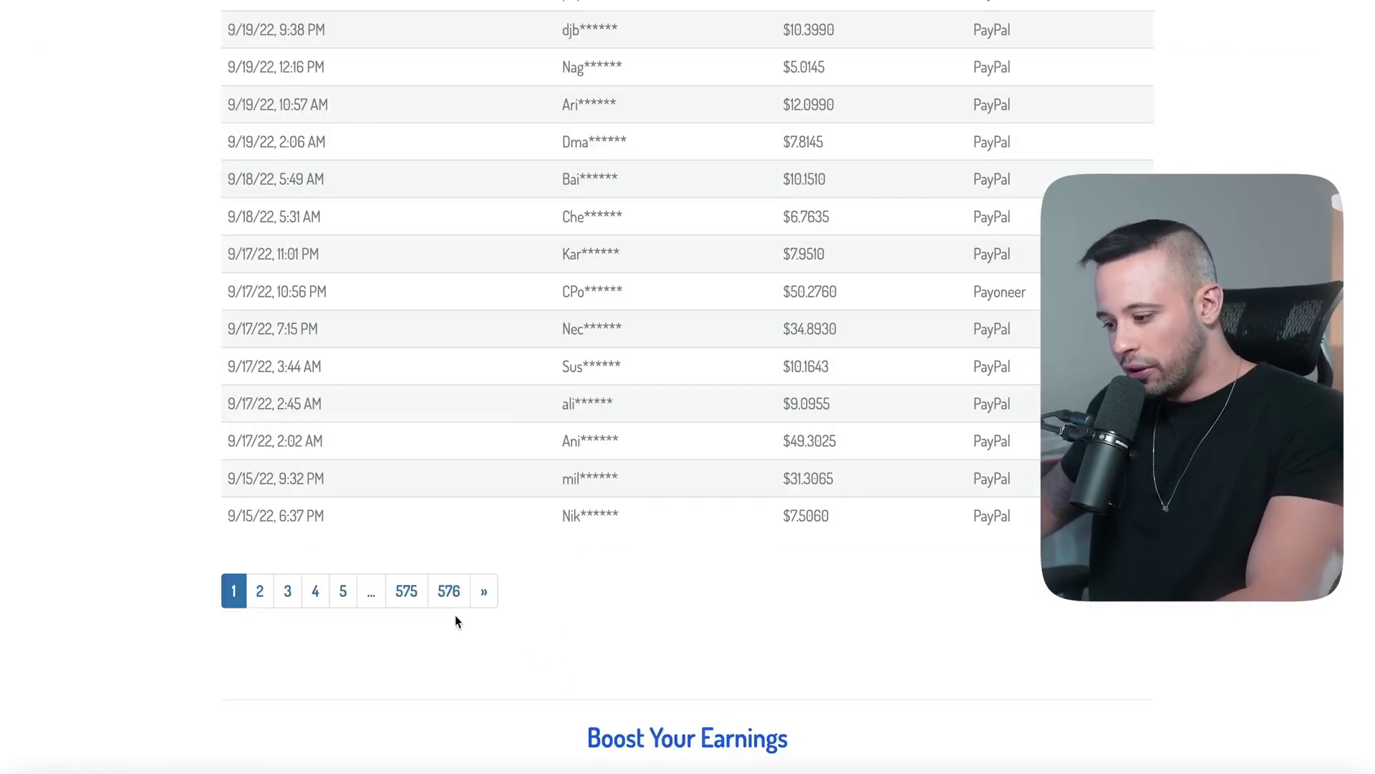
pyautogui.moveTo(497, 221); pyautogui.dragTo(725, 523)
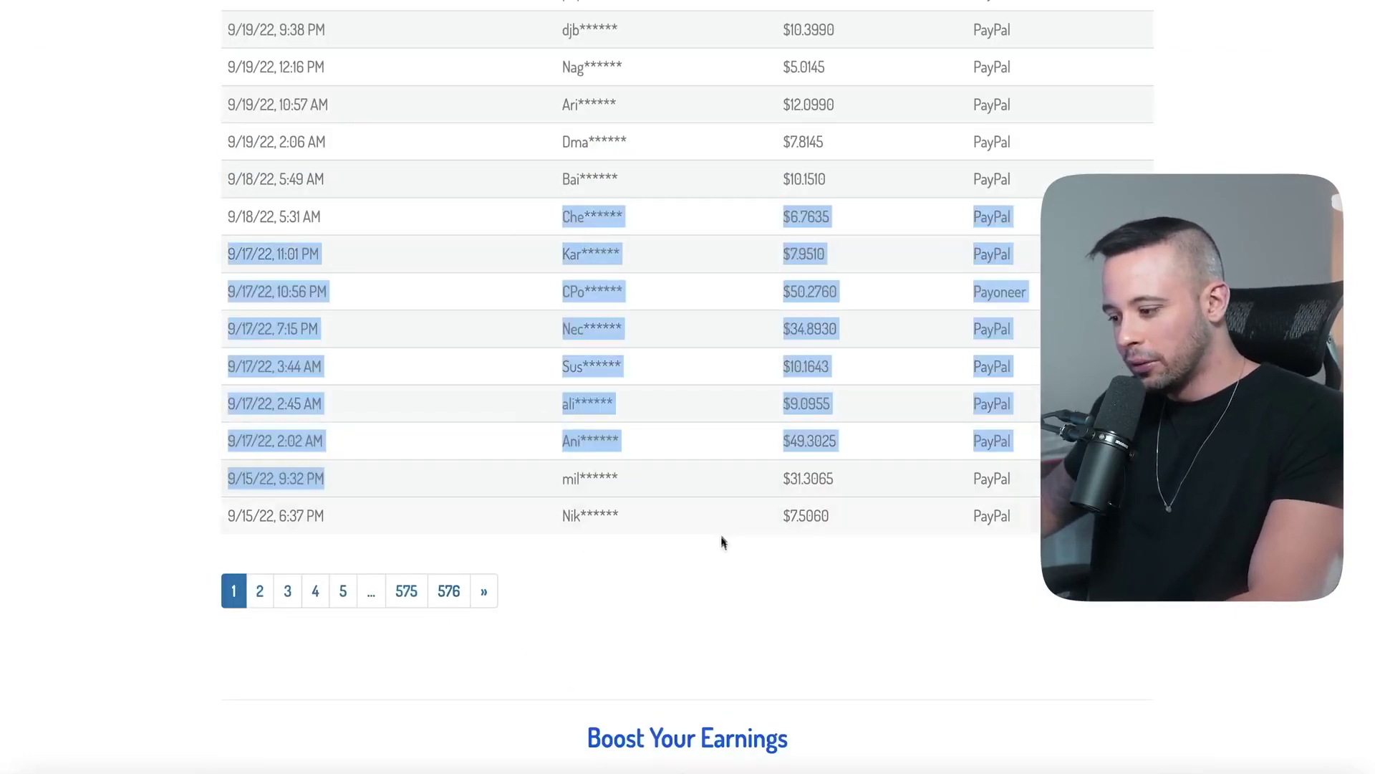
pyautogui.click(724, 534)
pyautogui.scroll(6, 724, 543)
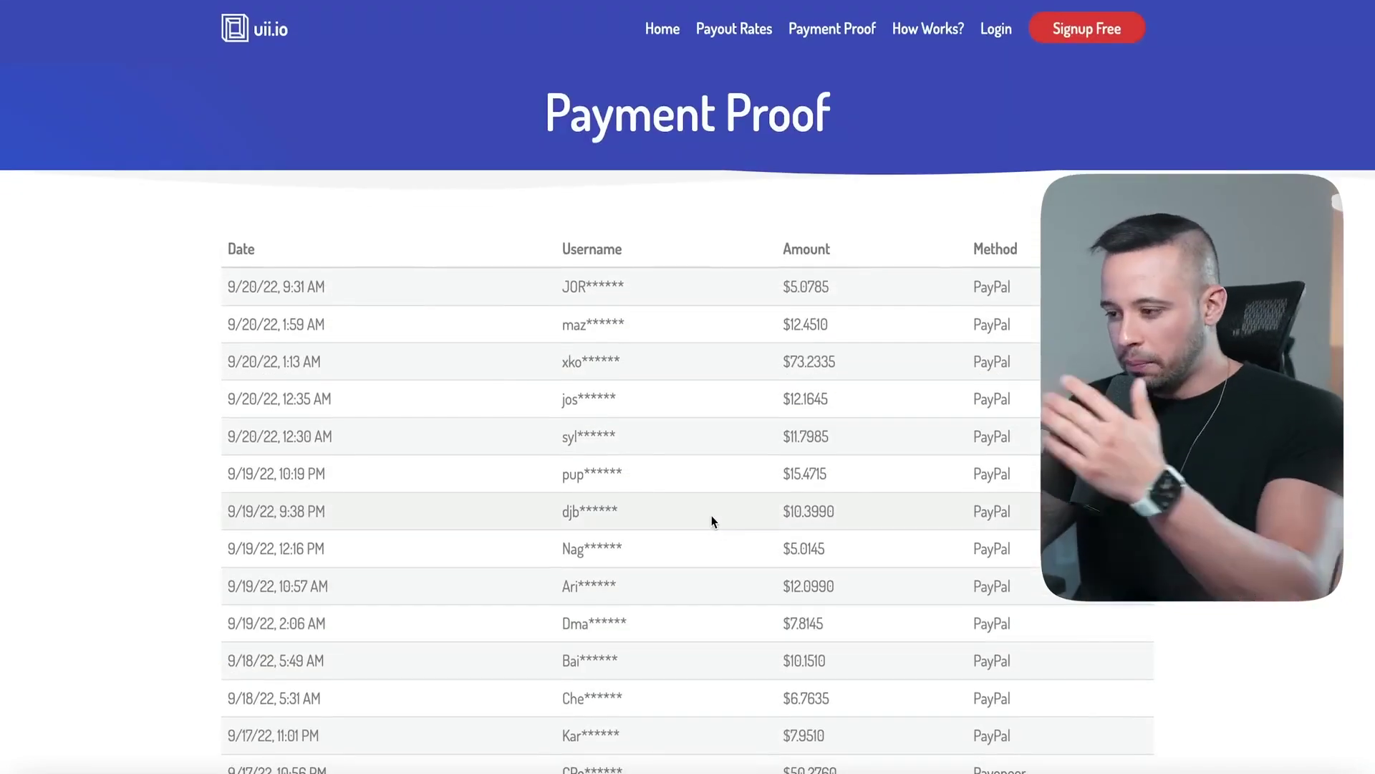
pyautogui.scroll(-5, 711, 515)
pyautogui.moveTo(854, 107); pyautogui.dragTo(1032, 552)
pyautogui.click(1032, 571)
pyautogui.moveTo(973, 422); pyautogui.dragTo(1024, 424)
pyautogui.click(1025, 424)
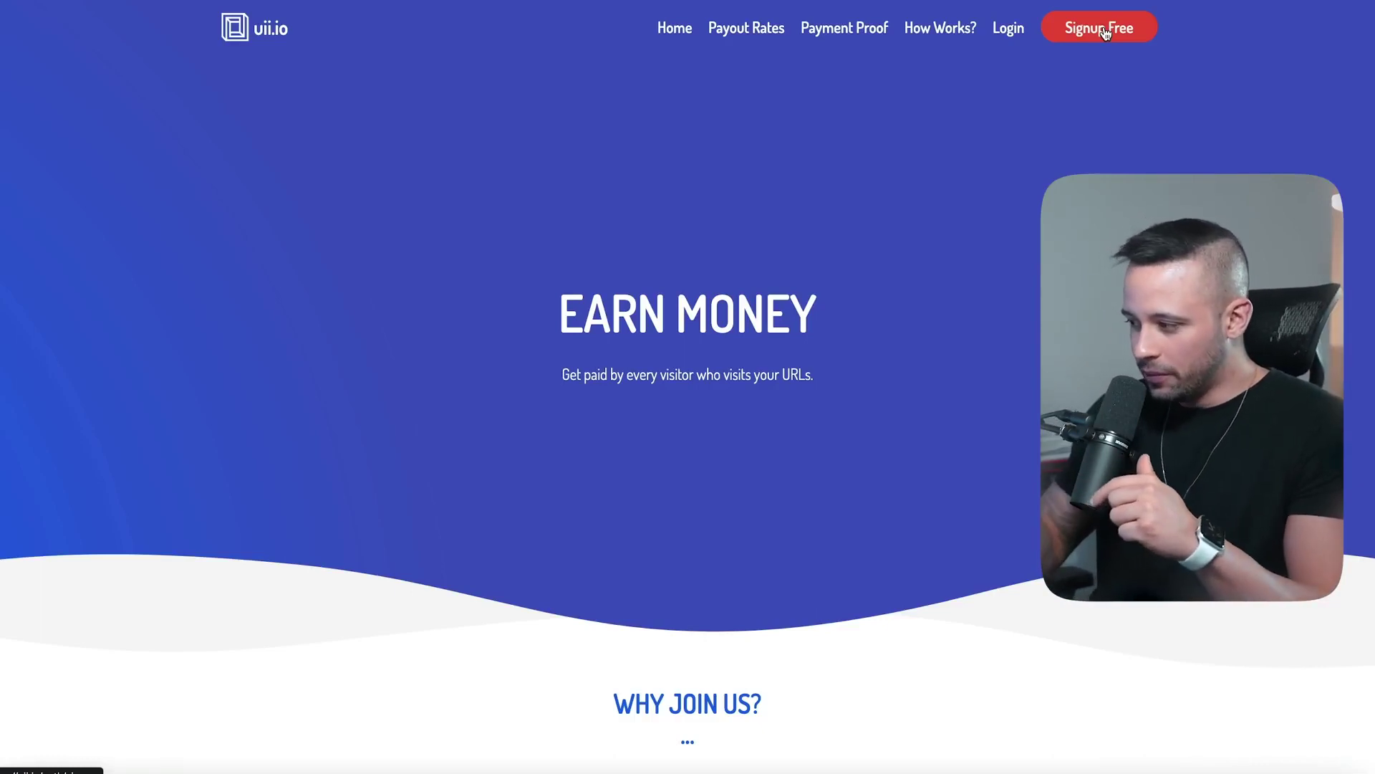
# - Open the free uii.io signup, then look over the account dashboard and its daily statistics
pyautogui.click(1104, 31)
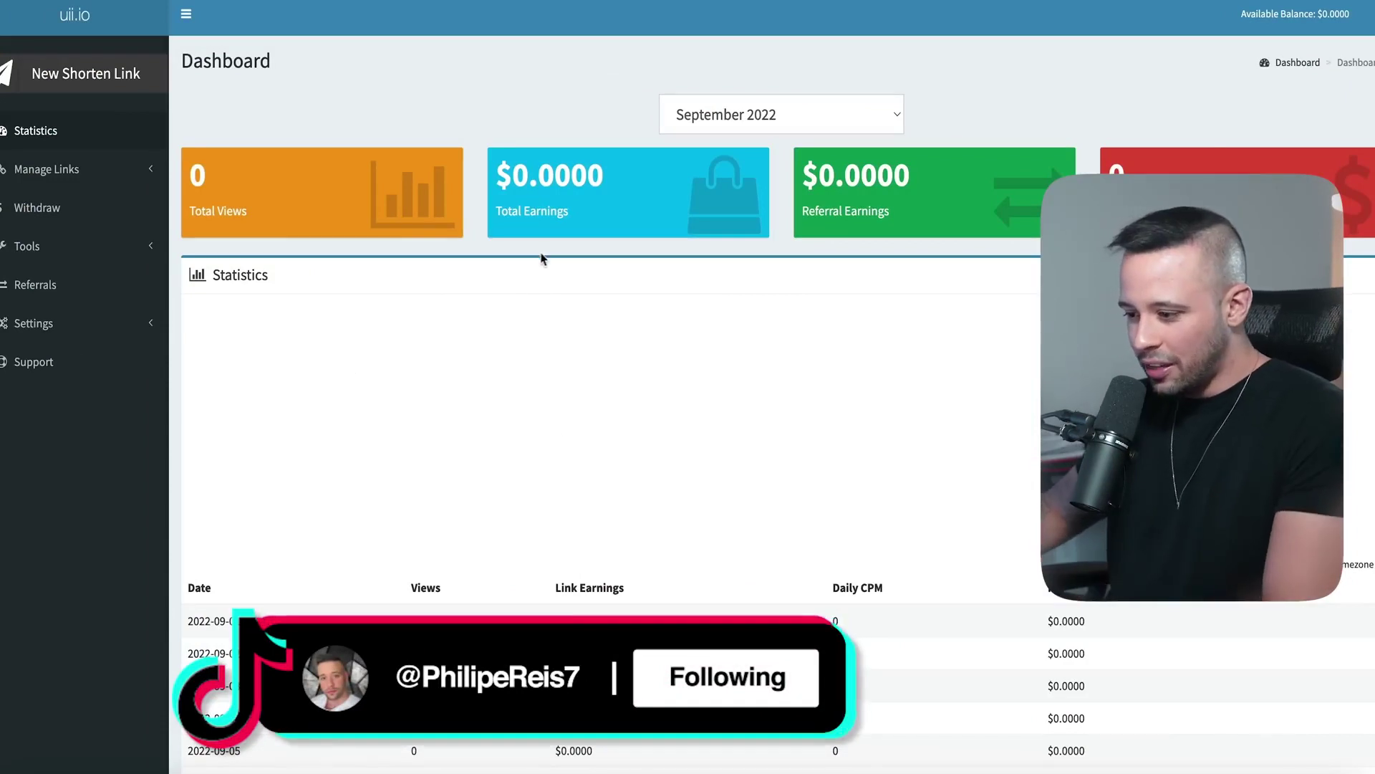
pyautogui.scroll(-2, 523, 323)
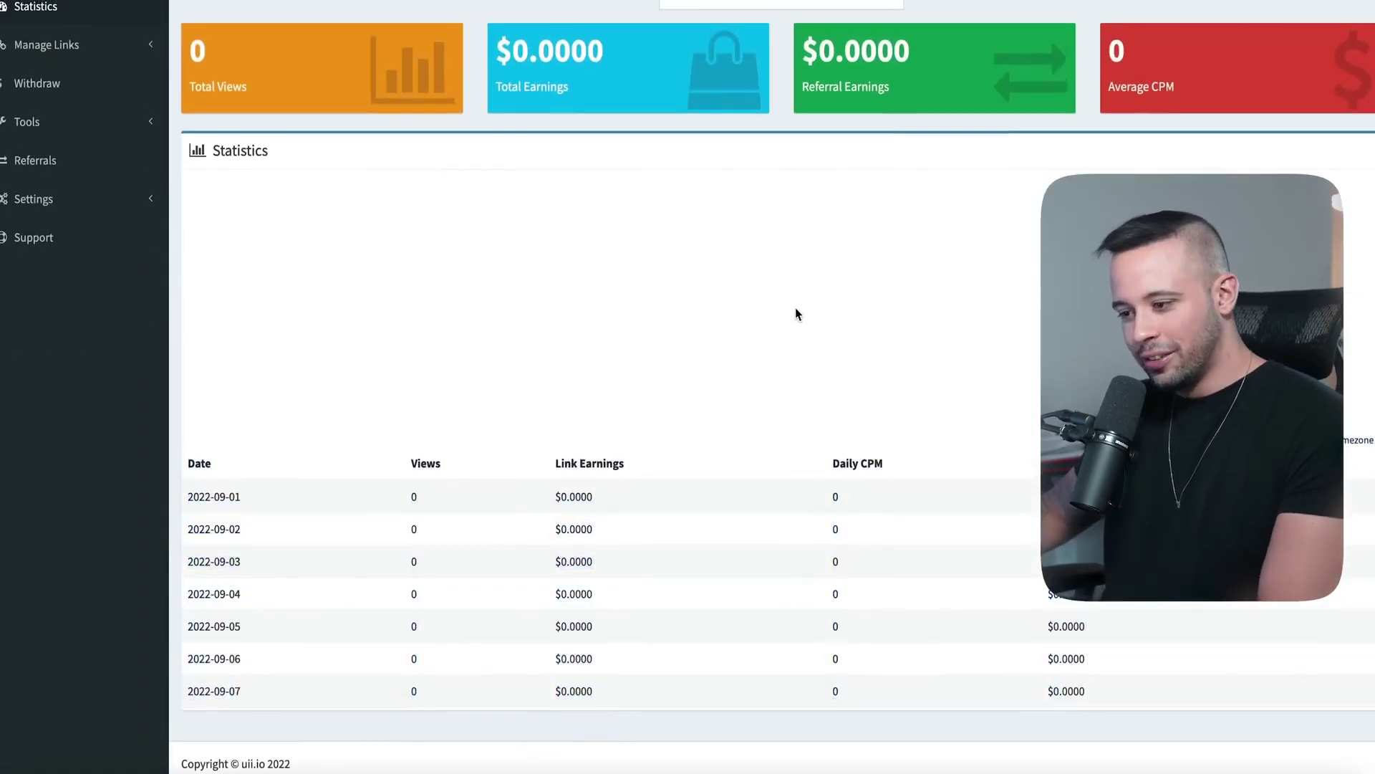
pyautogui.scroll(2, 792, 316)
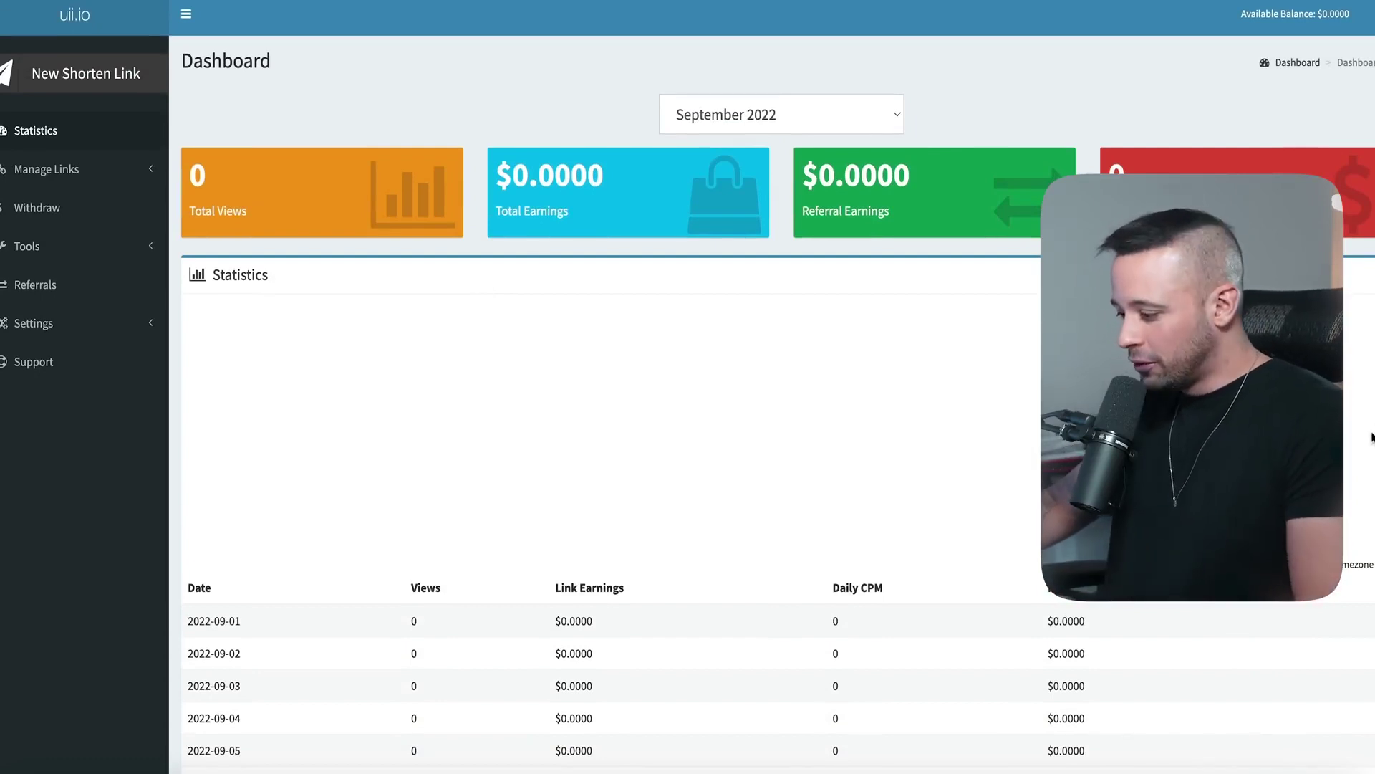
pyautogui.click(1315, 761)
pyautogui.moveTo(709, 233); pyautogui.dragTo(406, 232)
pyautogui.press('super+c')
pyautogui.click(406, 232)
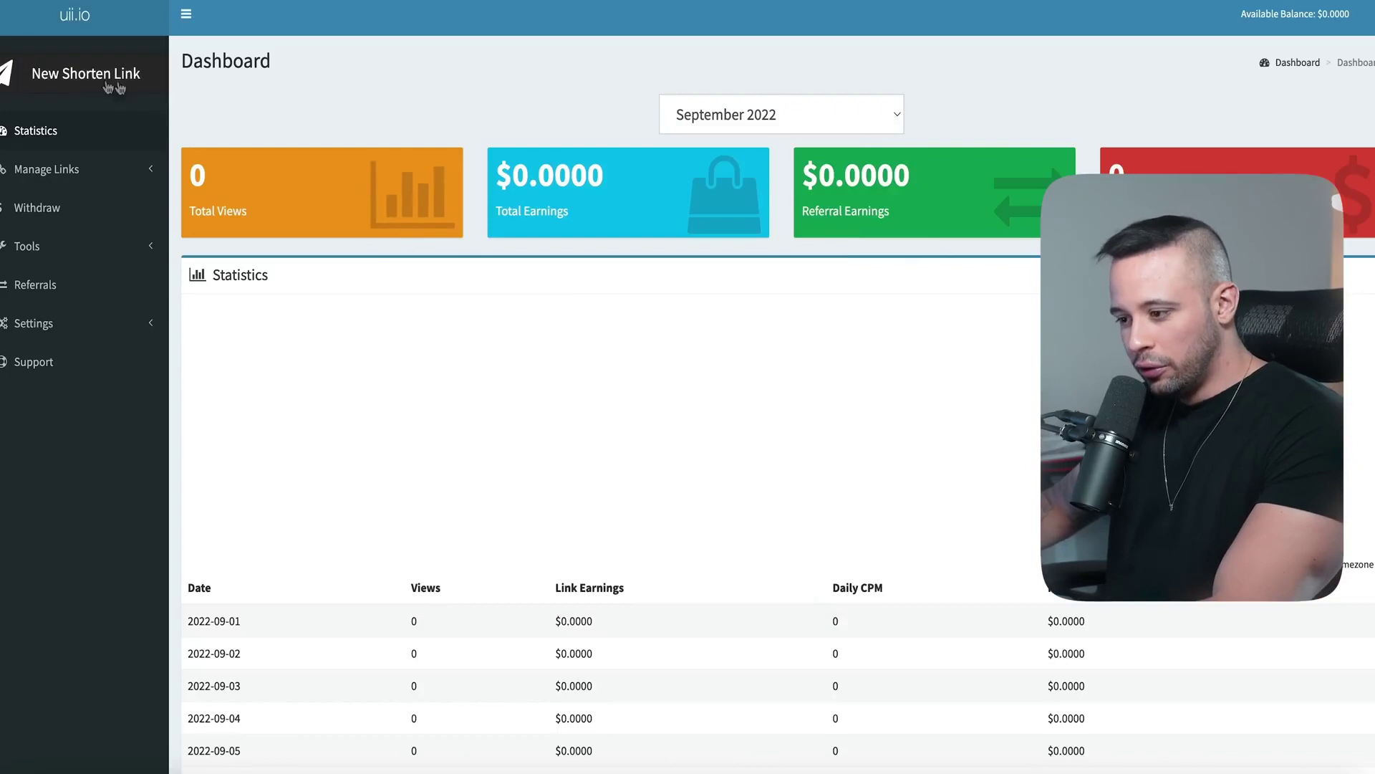
pyautogui.click(80, 83)
pyautogui.click(274, 107)
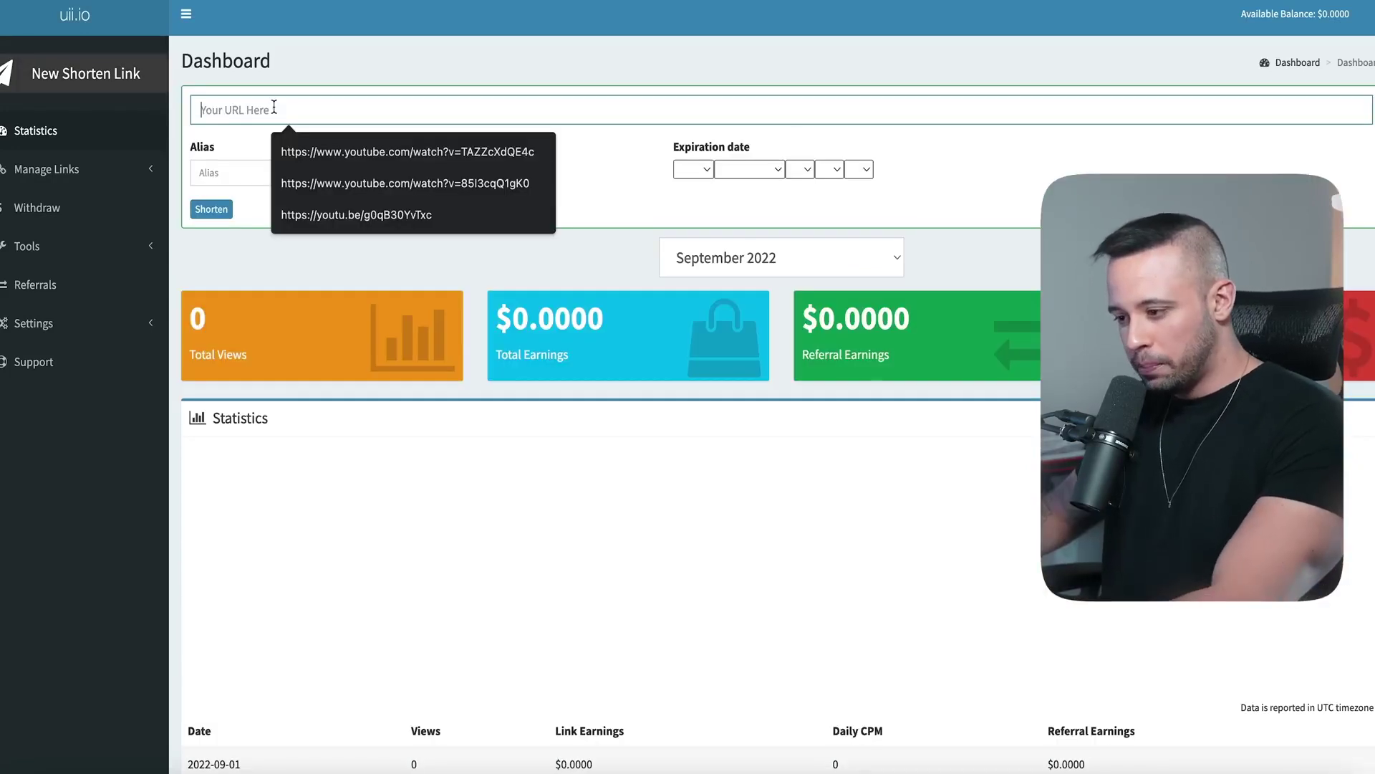
pyautogui.press('super+v')
# - Try to shorten the video link with the alias "ufo"
pyautogui.click(253, 165)
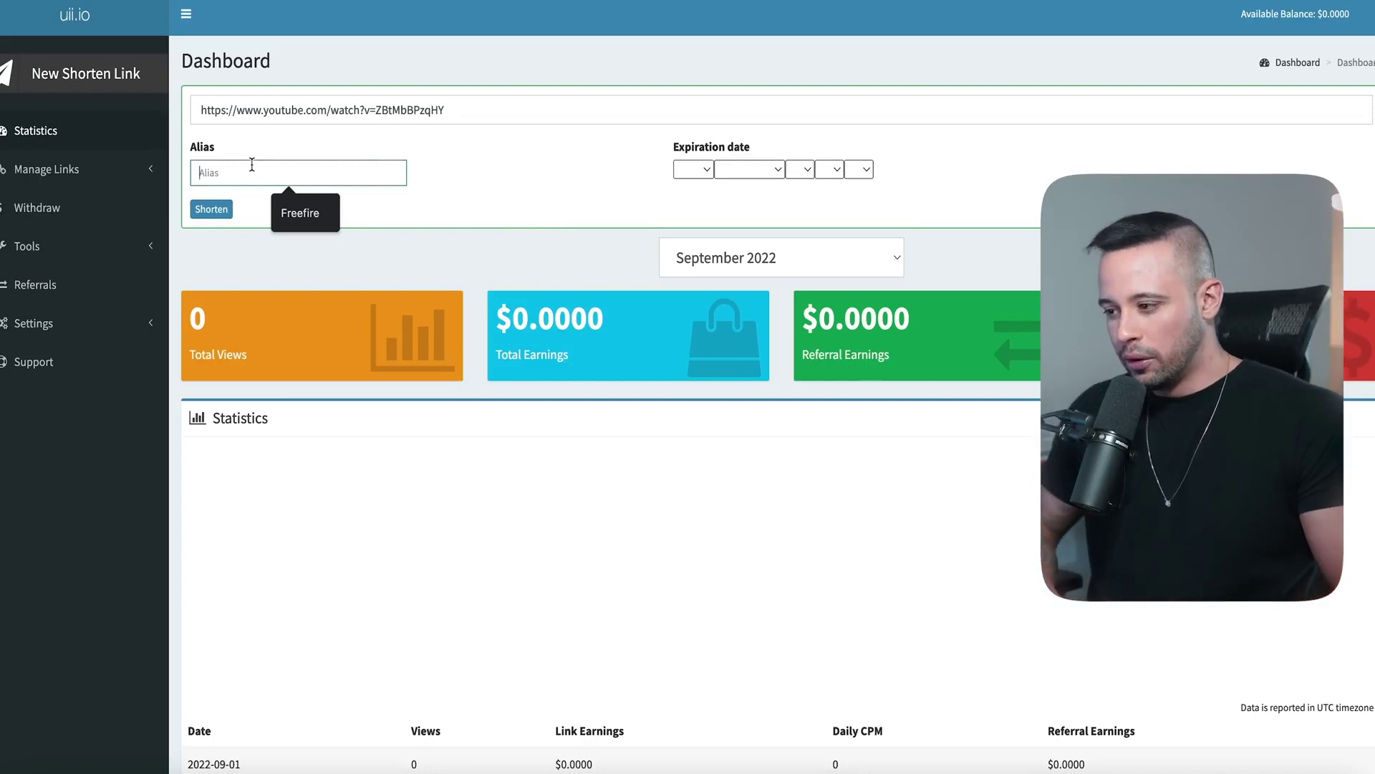
pyautogui.write('ufo')
pyautogui.press('Return')
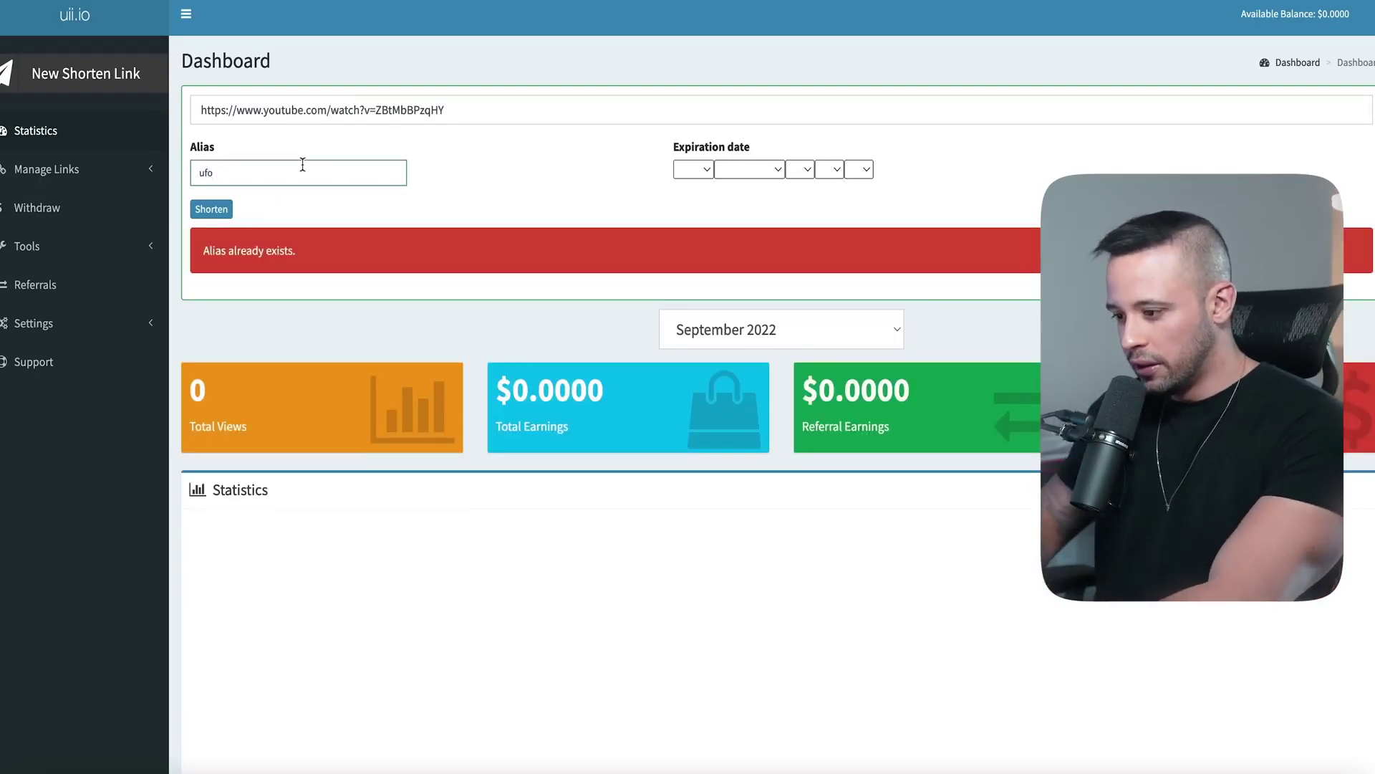
# - Extend the alias to "ufocaughtoncamera" and shorten the video link
pyautogui.click(302, 172)
pyautogui.write('caughto')
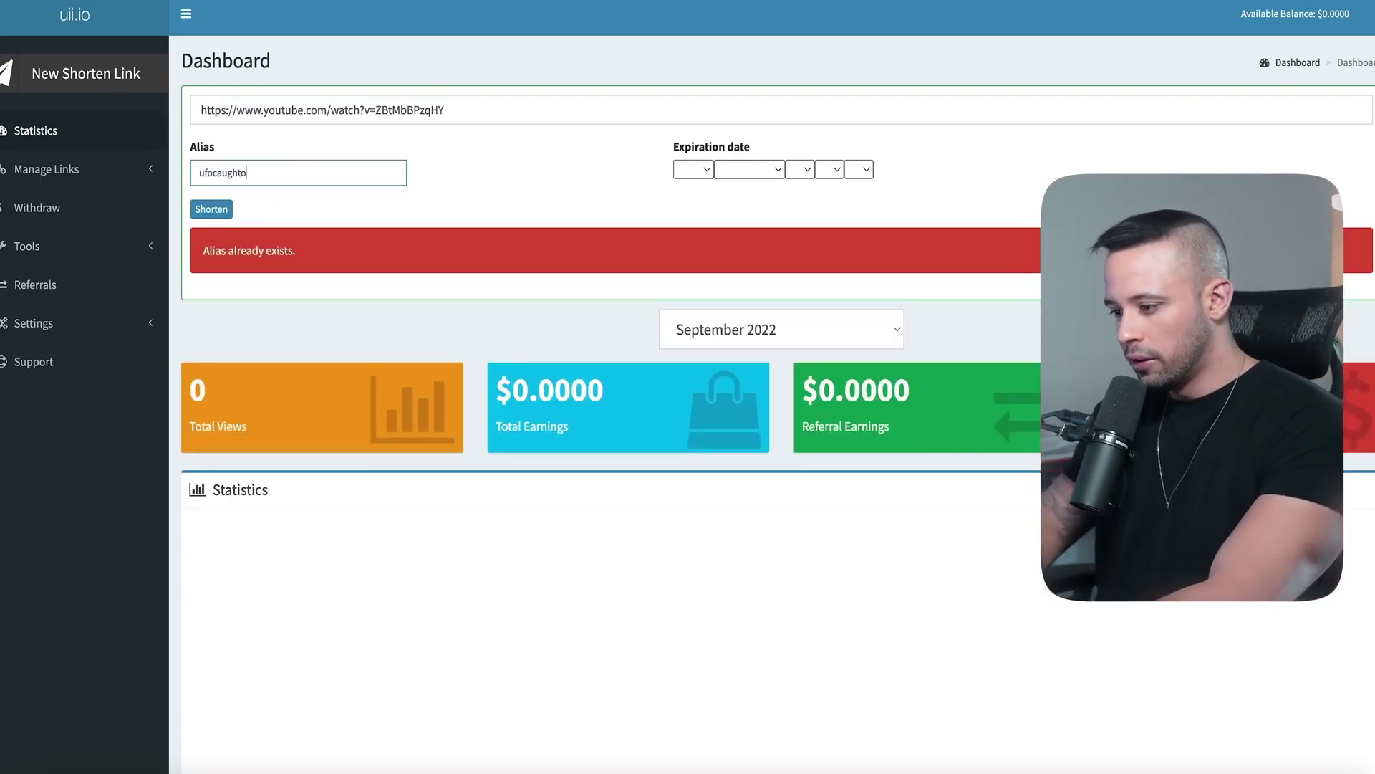
pyautogui.write('ncamera')
pyautogui.press('Return')
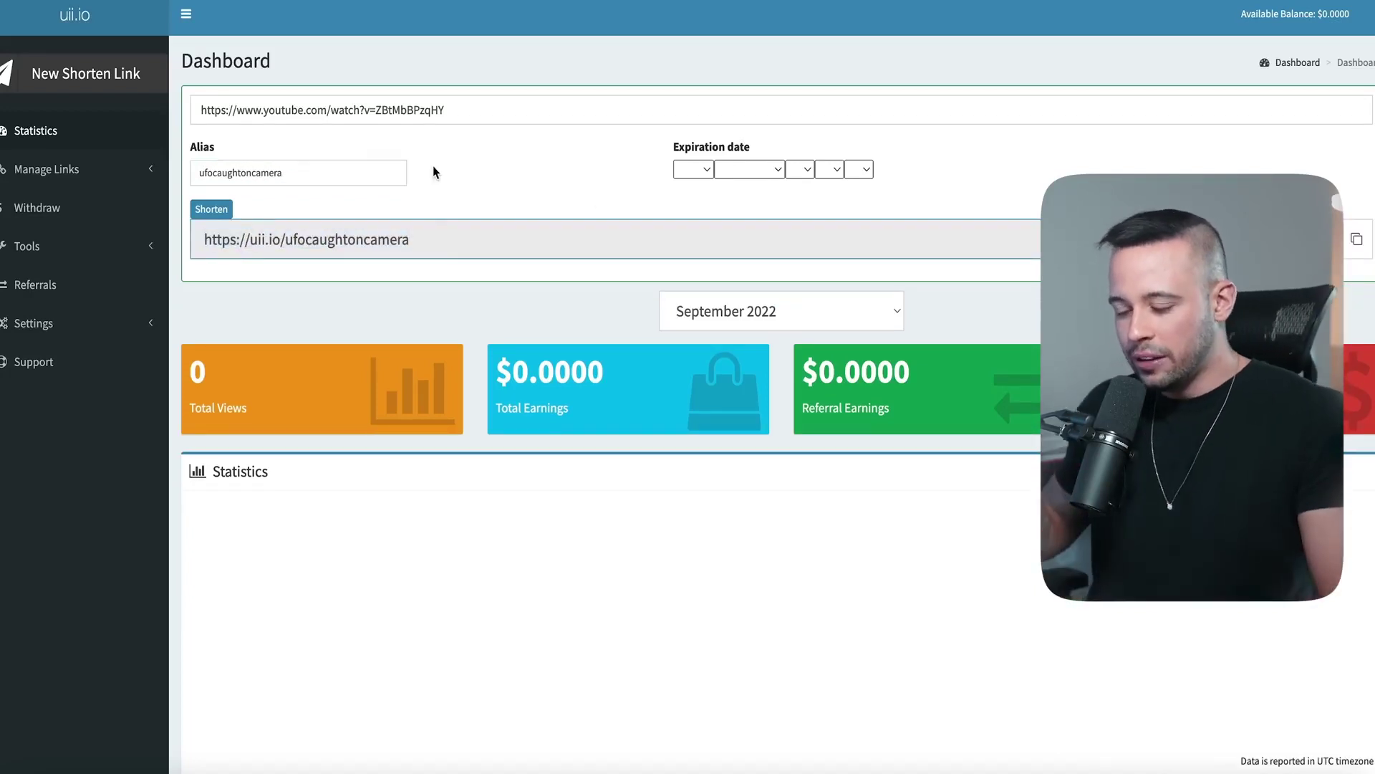
# - Review the custom alias and how it forms the ending of the shortened link
pyautogui.moveTo(320, 173); pyautogui.dragTo(227, 172)
pyautogui.click(269, 163)
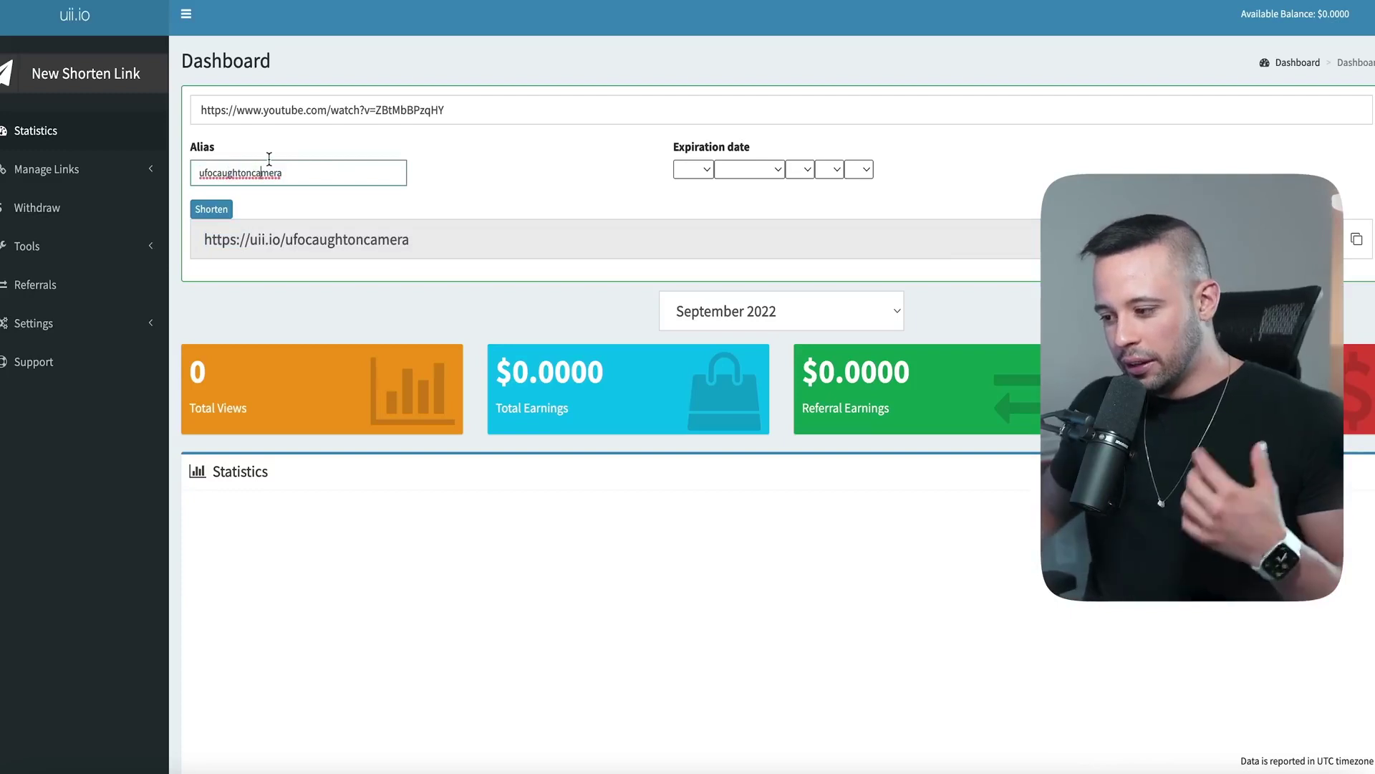
pyautogui.moveTo(205, 241); pyautogui.dragTo(445, 241)
pyautogui.click(443, 219)
pyautogui.moveTo(286, 241); pyautogui.dragTo(418, 242)
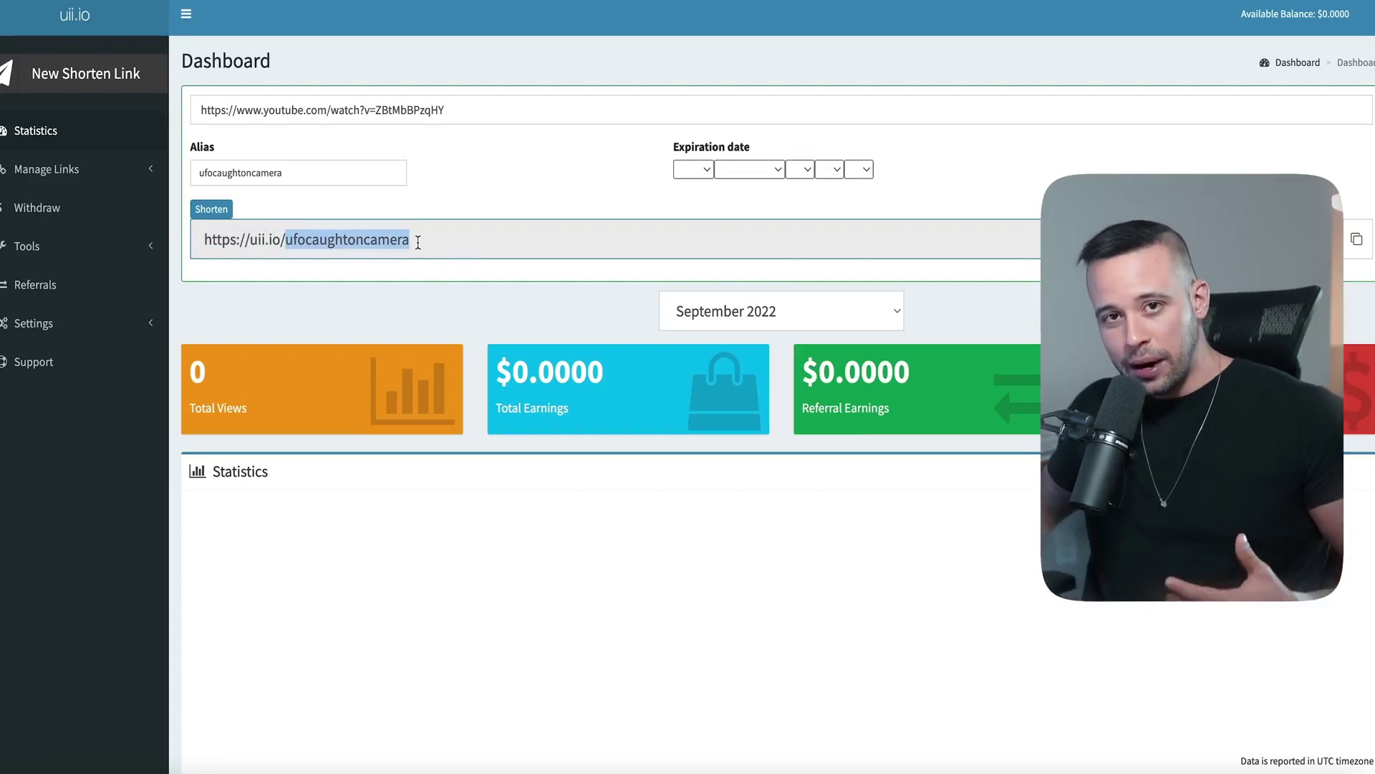
pyautogui.click(419, 242)
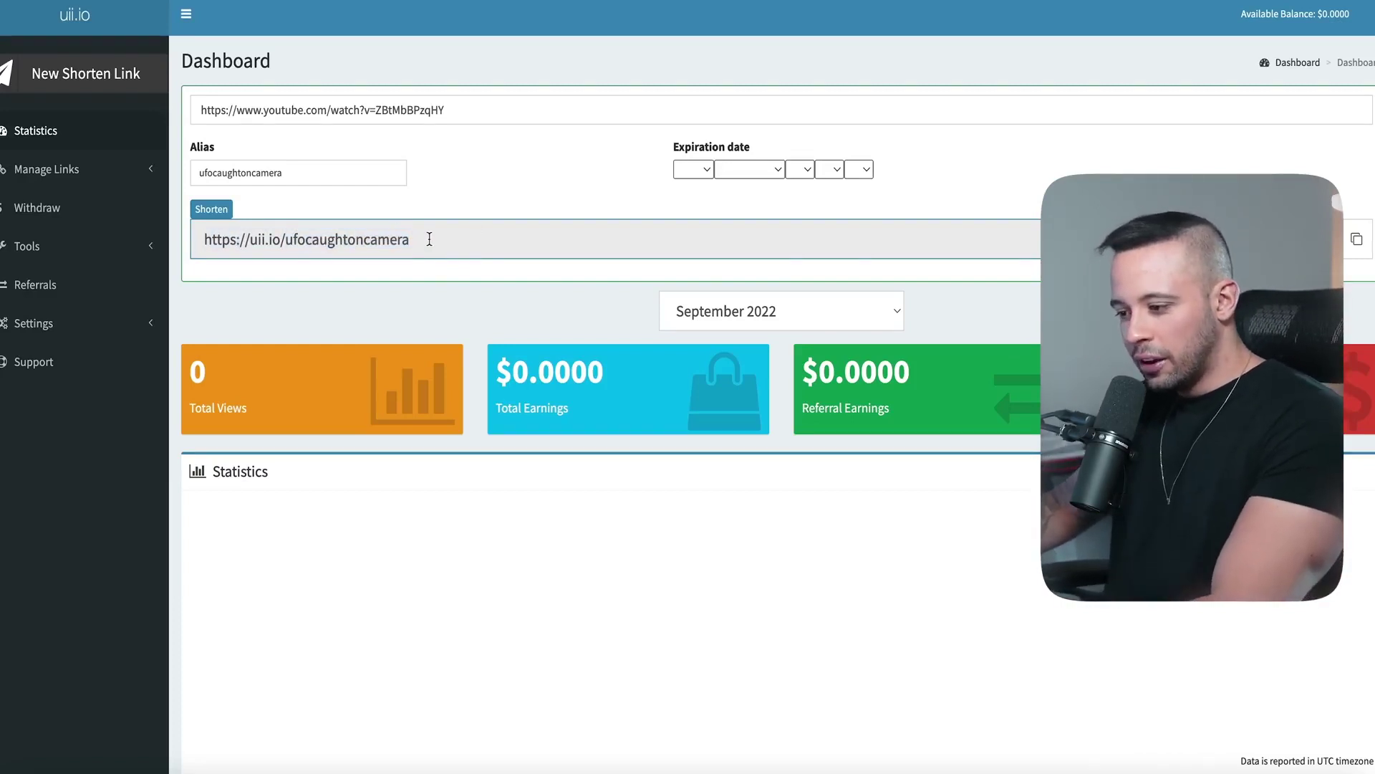
pyautogui.moveTo(423, 239); pyautogui.dragTo(200, 241)
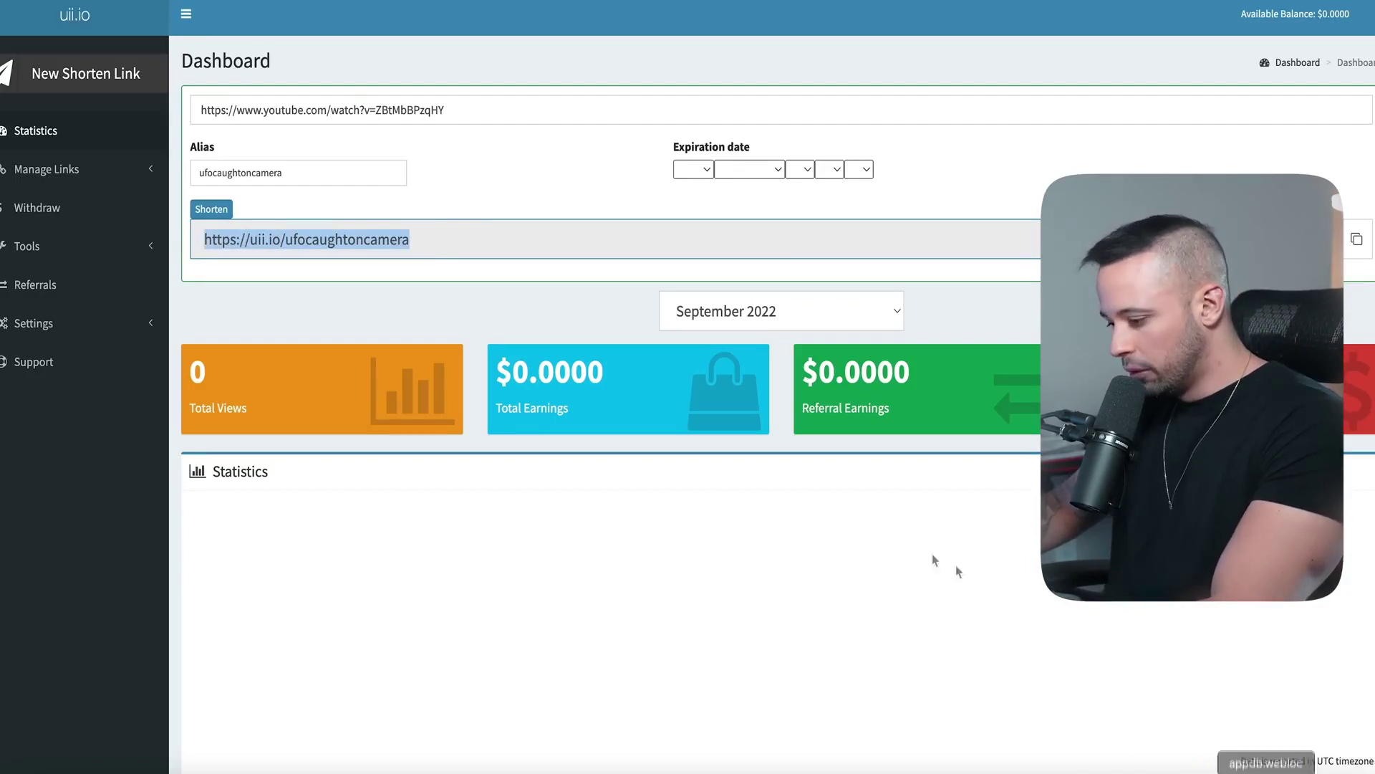
pyautogui.click(480, 181)
pyautogui.tripleClick(483, 240)
pyautogui.hotkey('ctrl', 'c')
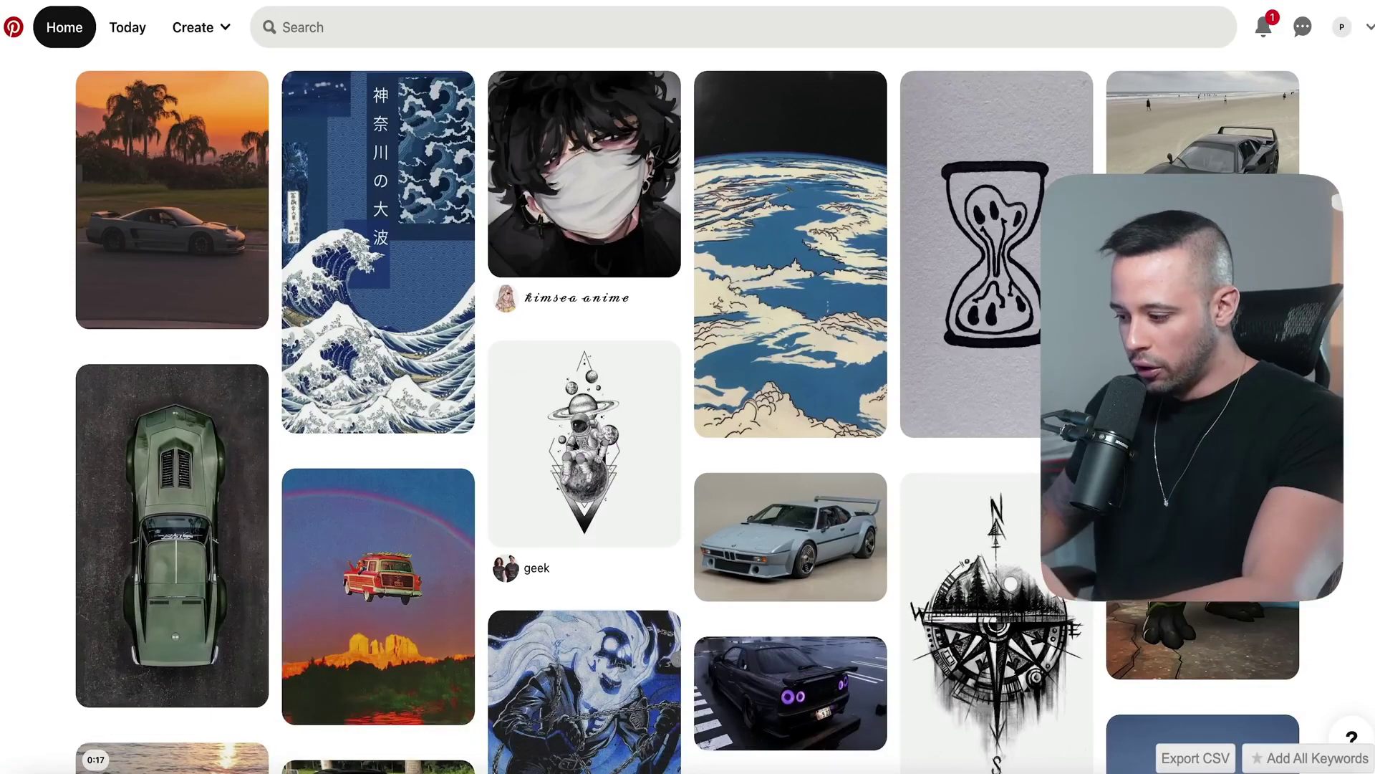
# - Start a new Pinterest pin with the UFO design image and title it "UFO CAUGHT ON CAMERA!"
pyautogui.click(1259, 25)
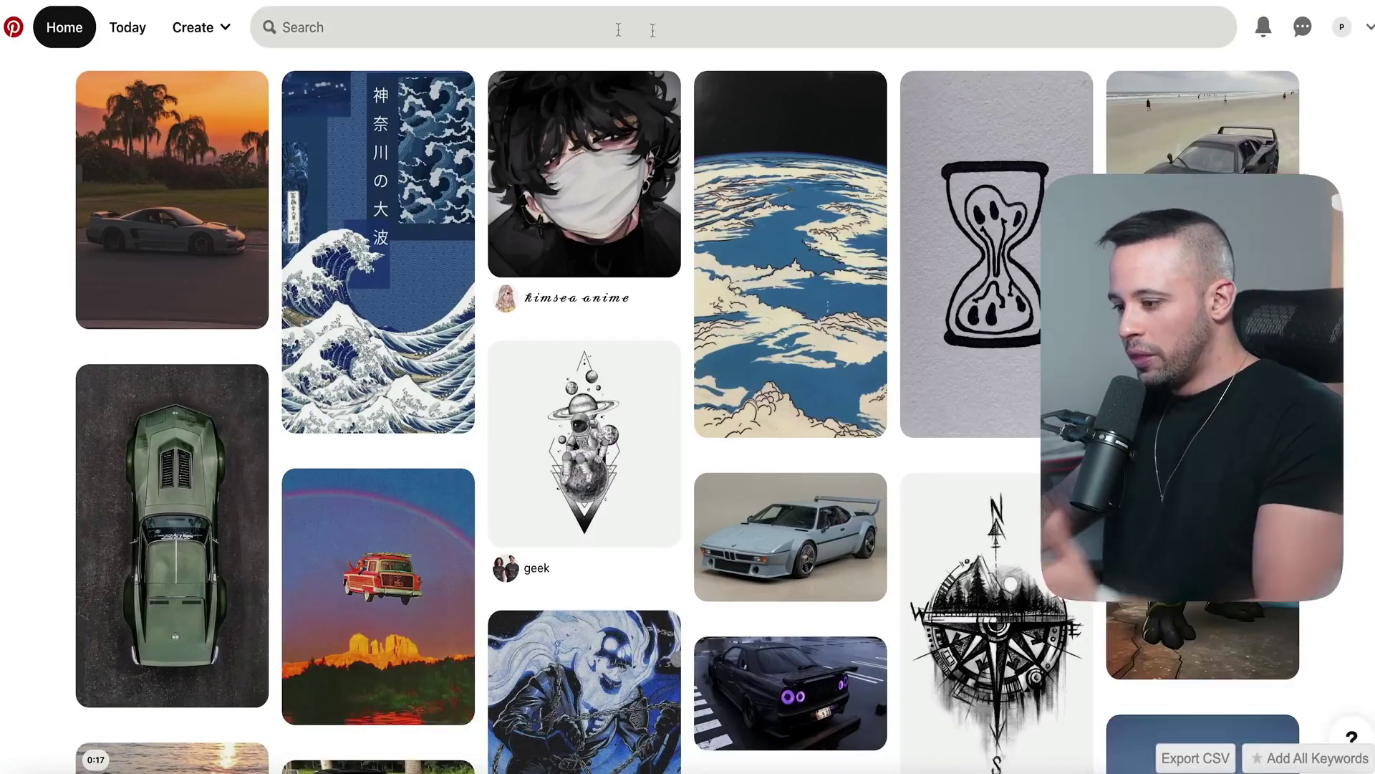
pyautogui.click(224, 28)
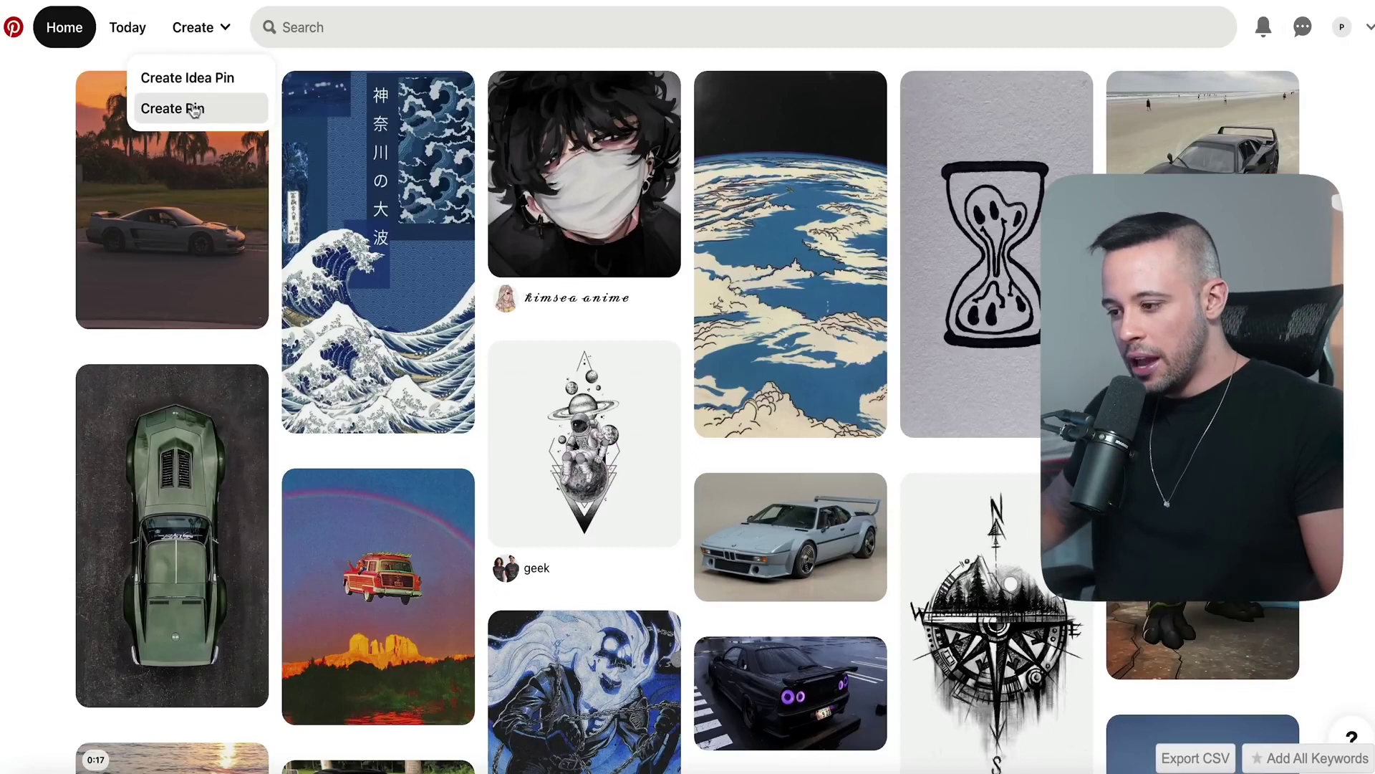
pyautogui.click(192, 109)
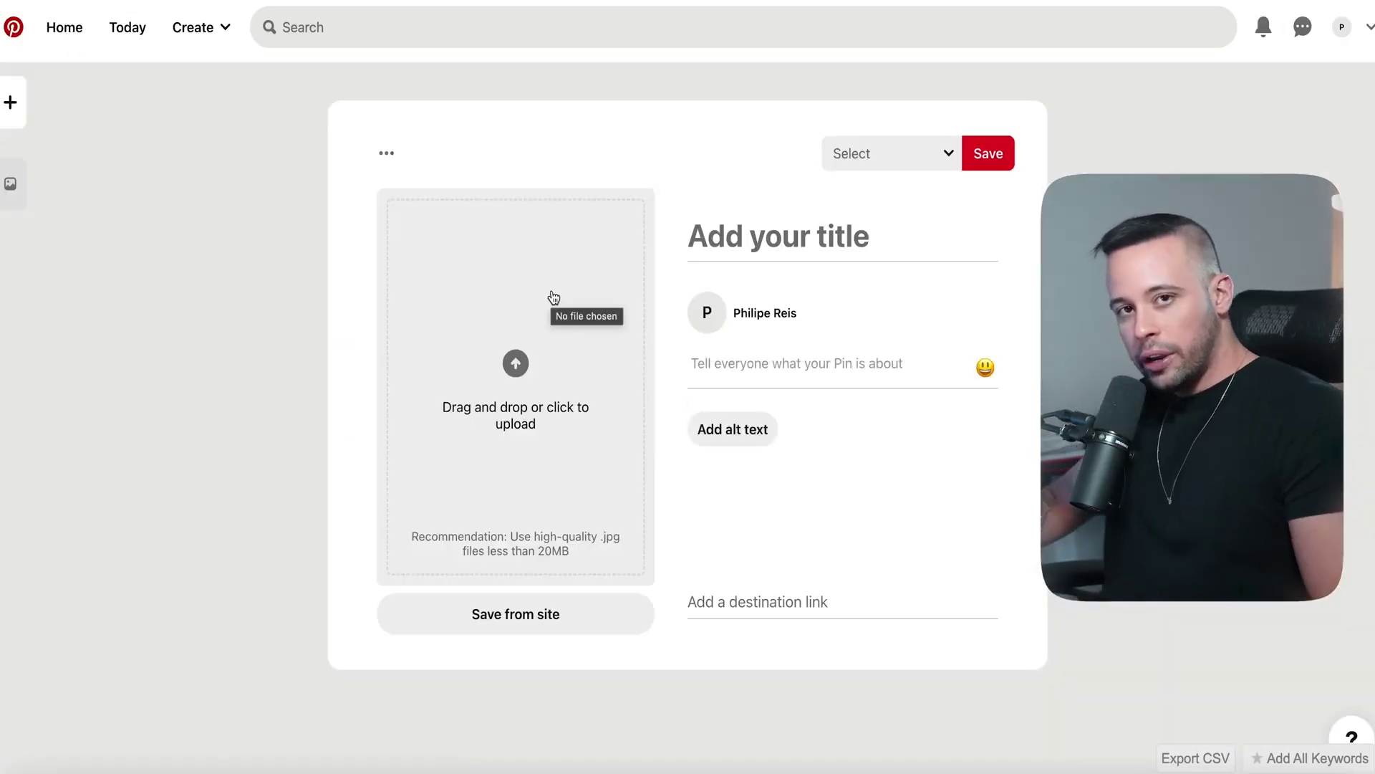
pyautogui.click(553, 297)
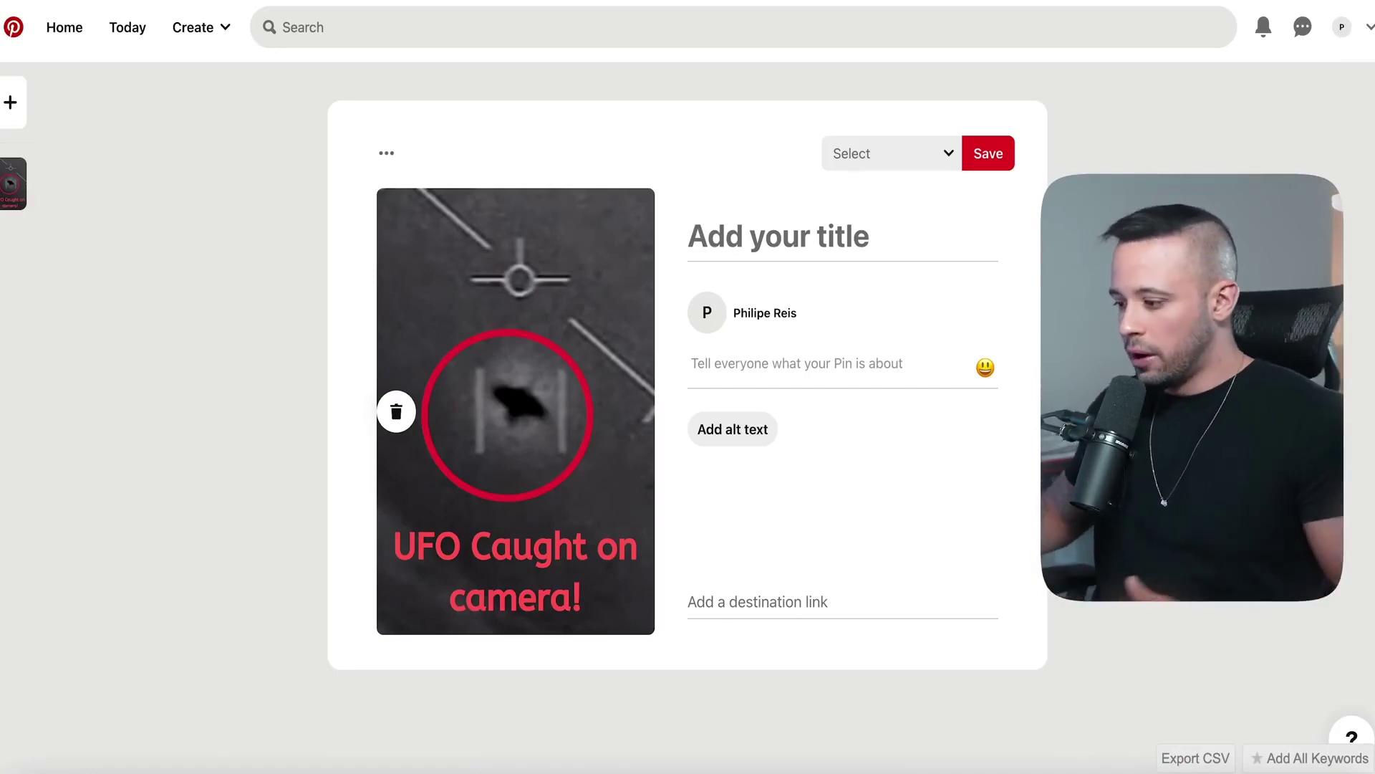
pyautogui.click(841, 285)
pyautogui.hotkey('ctrl', 'v')
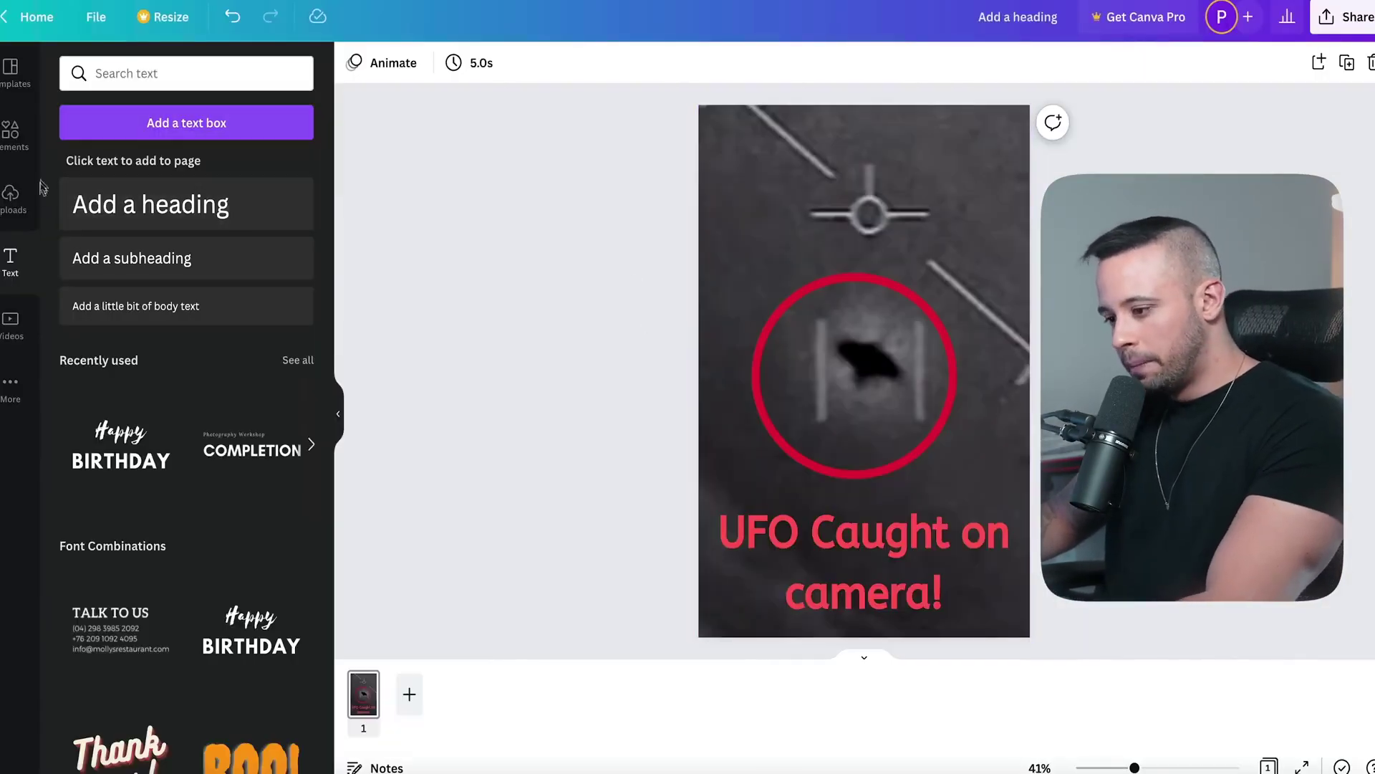
# - Switch to the Canva design and upload the white play-button image
pyautogui.click(11, 197)
pyautogui.click(186, 115)
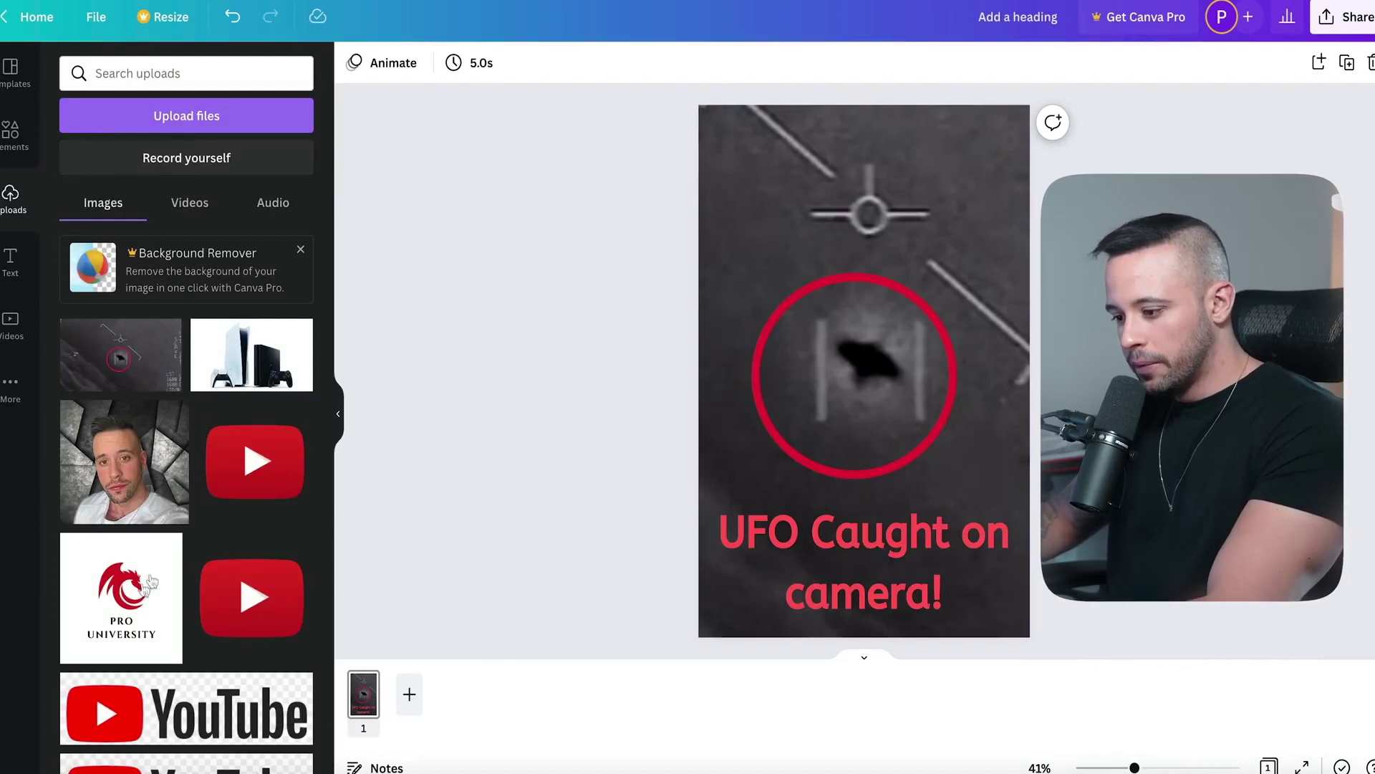
pyautogui.press('Escape')
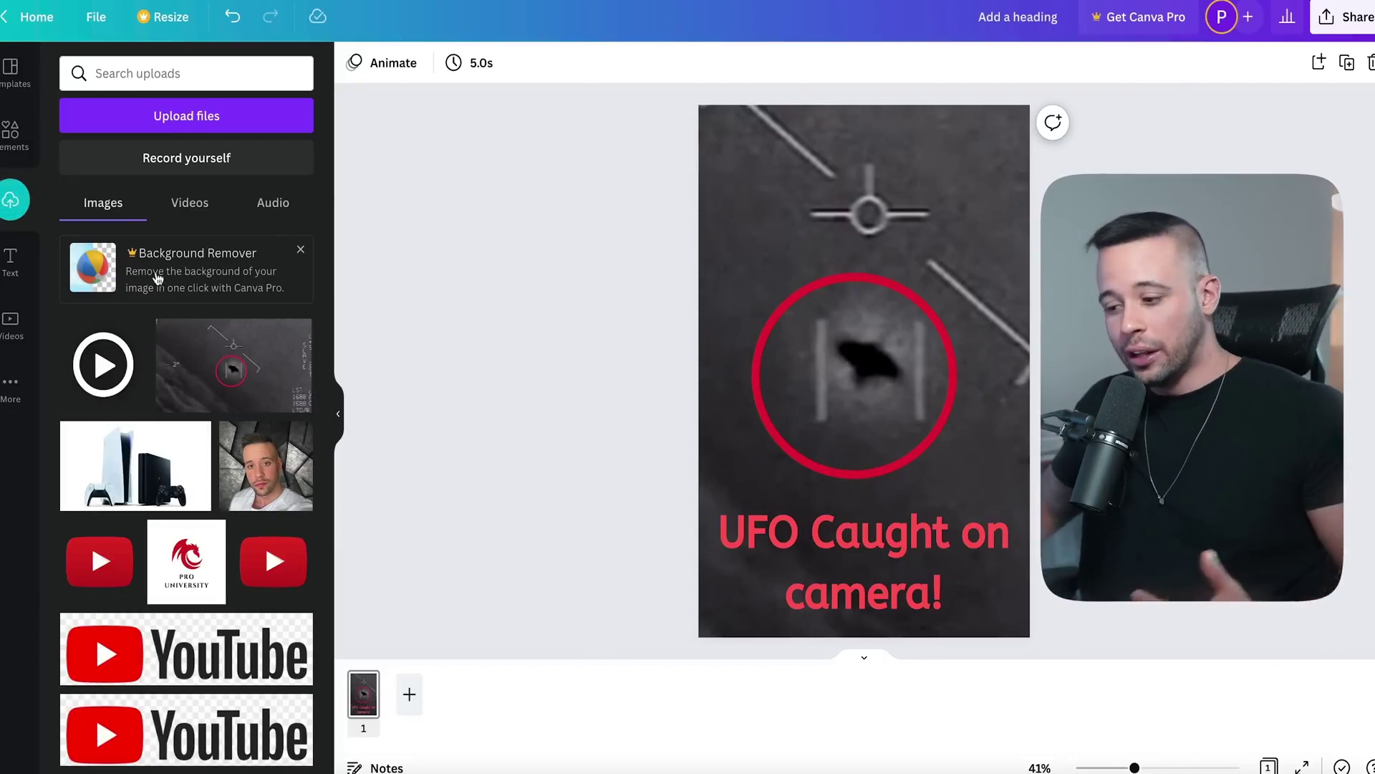
# - Place the white play-button image over the UFO, sized and centred to fit inside the red circle
pyautogui.moveTo(103, 365); pyautogui.dragTo(929, 372)
pyautogui.moveTo(824, 301); pyautogui.dragTo(800, 303)
pyautogui.moveTo(887, 383); pyautogui.dragTo(884, 390)
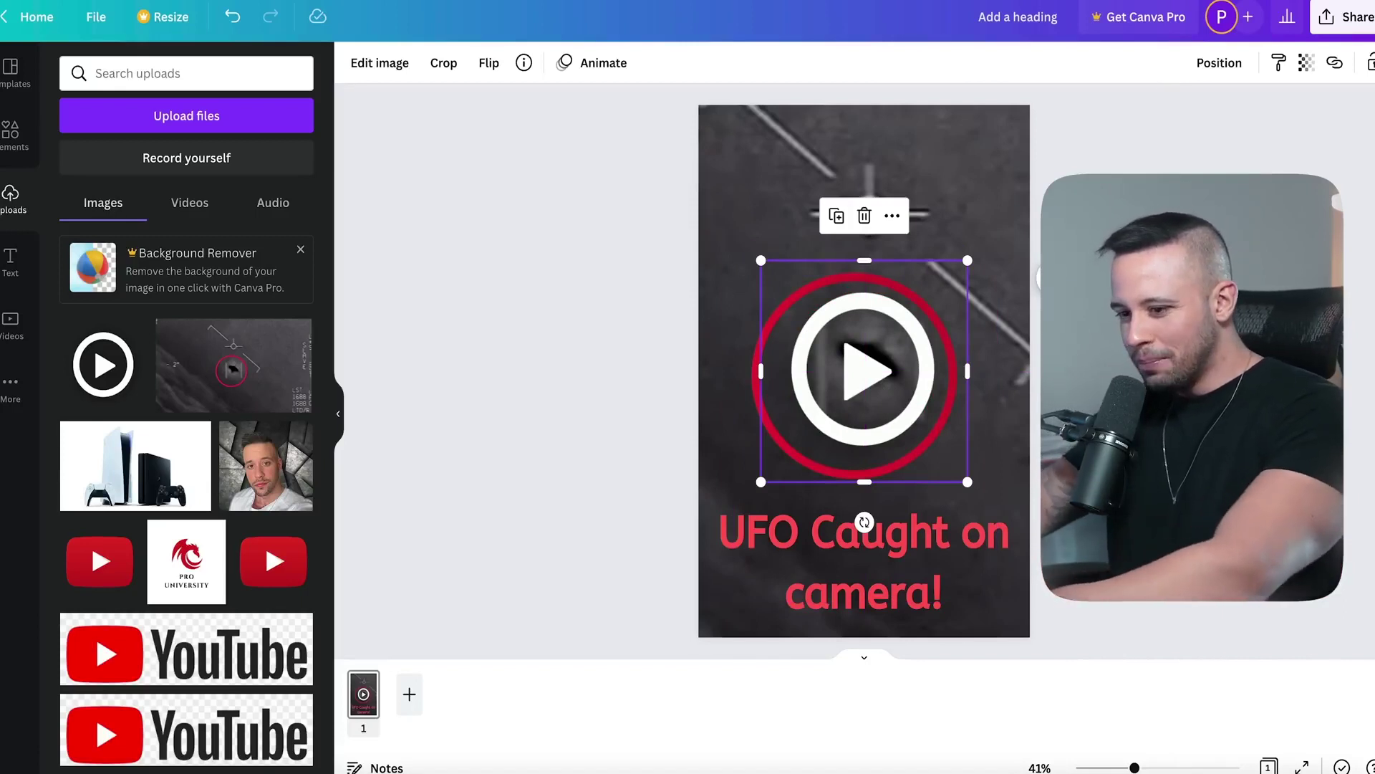
pyautogui.press('Escape')
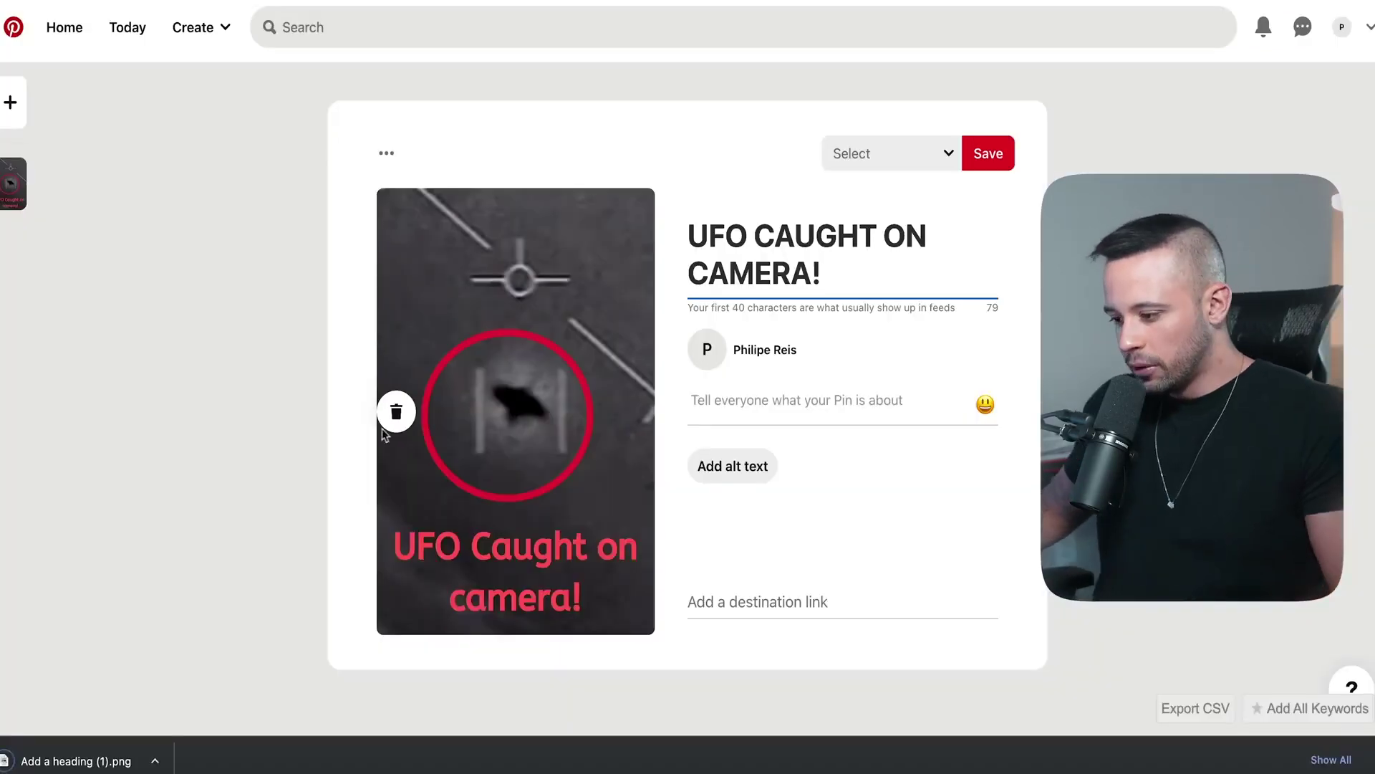
pyautogui.click(396, 412)
pyautogui.moveTo(468, 364); pyautogui.dragTo(470, 340)
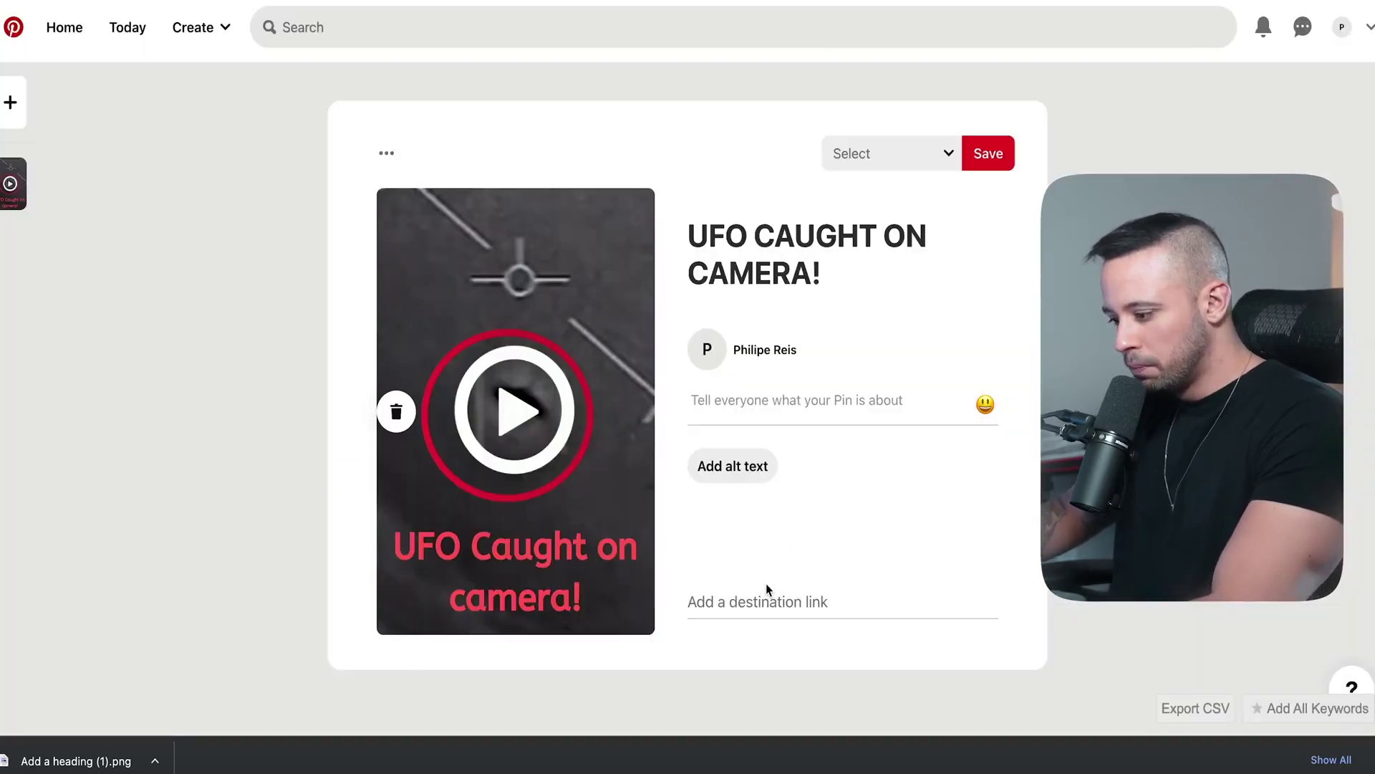
pyautogui.click(764, 593)
pyautogui.hotkey('ctrl', 'v')
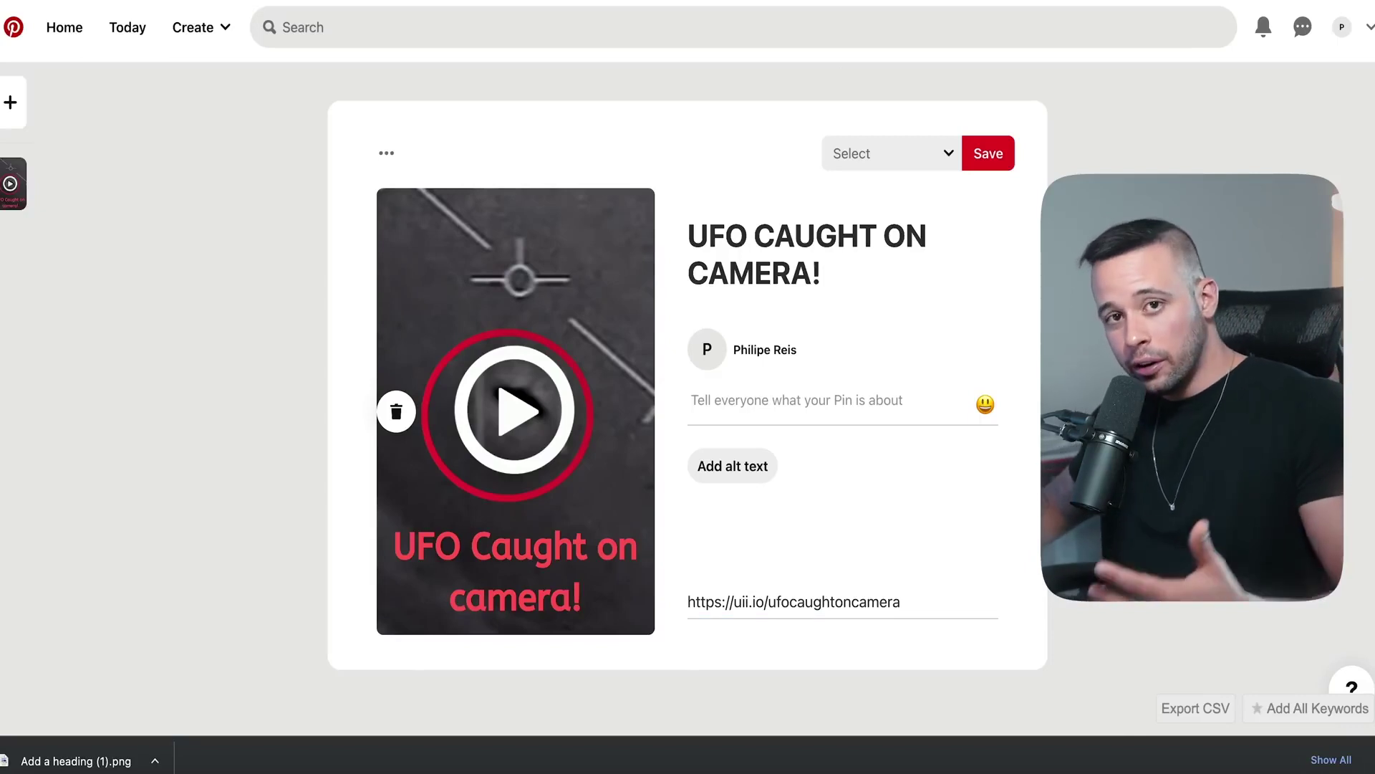
# - Fill the pin description with the YouTube video's title "Navy pilots describe encounters with UFOs" and the first two paragraphs of its description
pyautogui.click(886, 377)
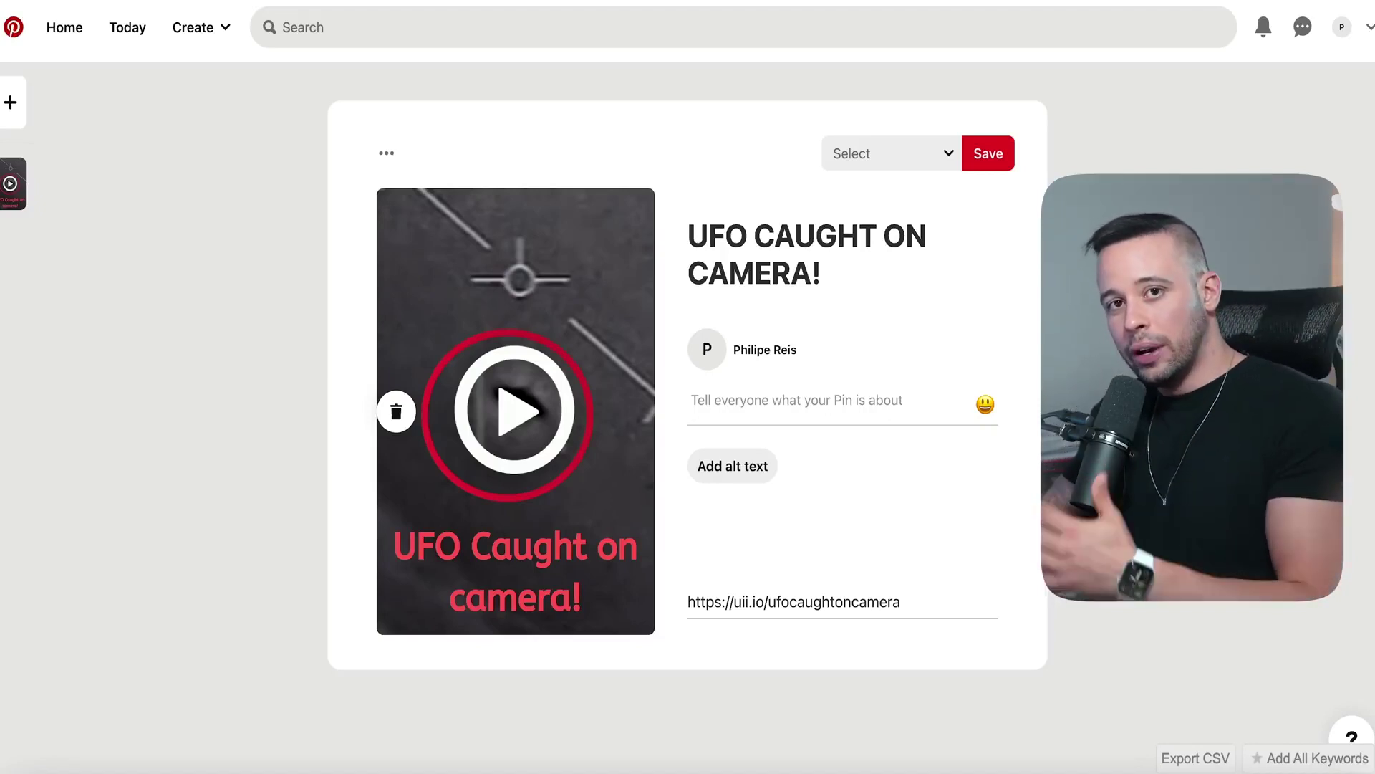
pyautogui.click(773, 407)
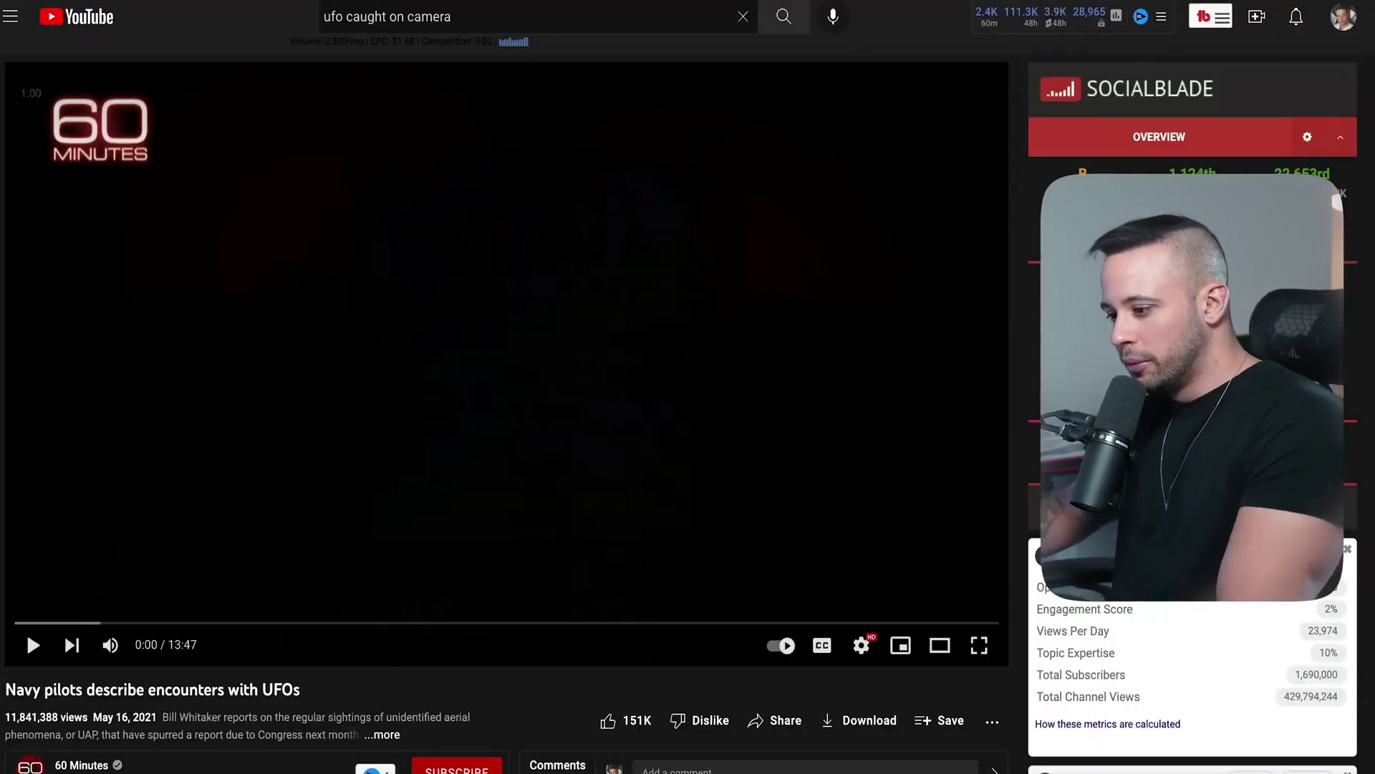
pyautogui.moveTo(300, 559); pyautogui.dragTo(5, 559)
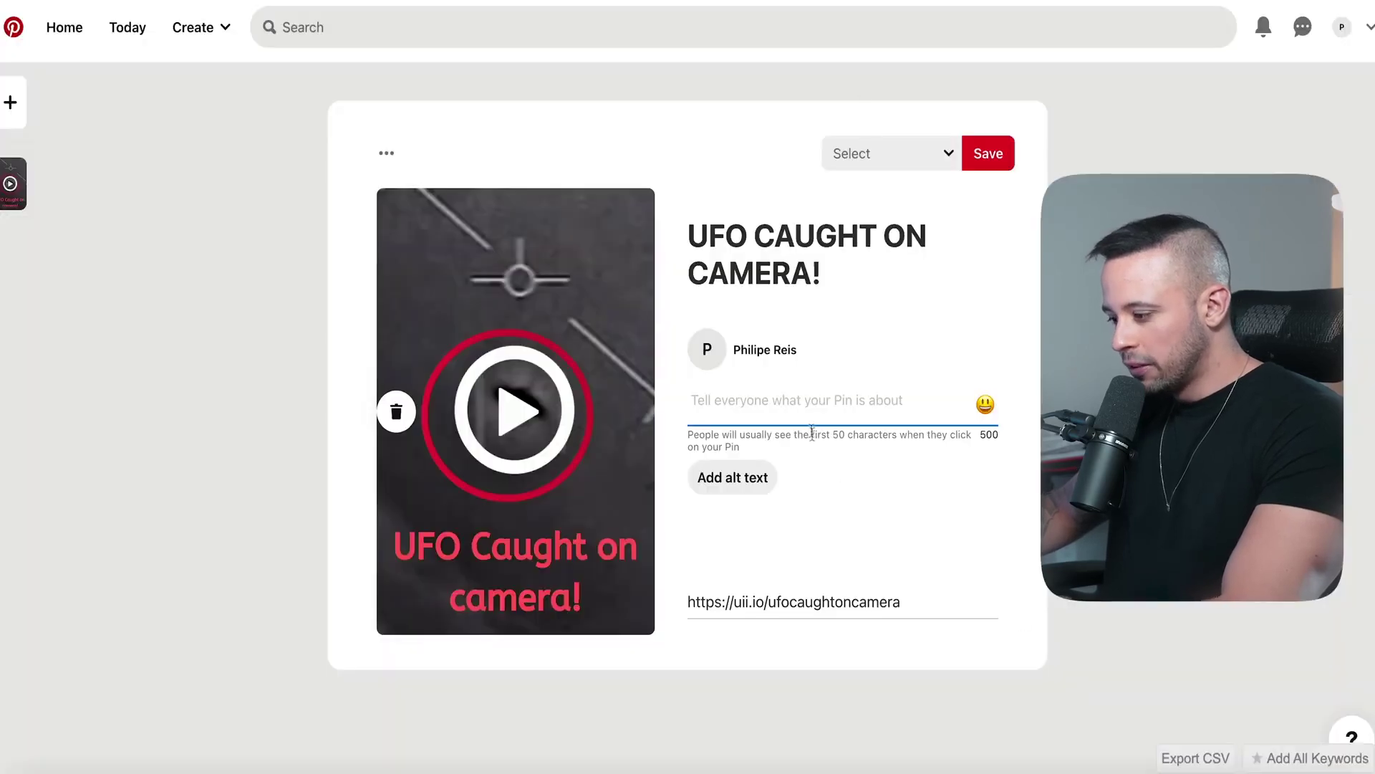
pyautogui.write('Navy pilots describe encounters with UFOs')
pyautogui.moveTo(175, 326); pyautogui.dragTo(522, 416)
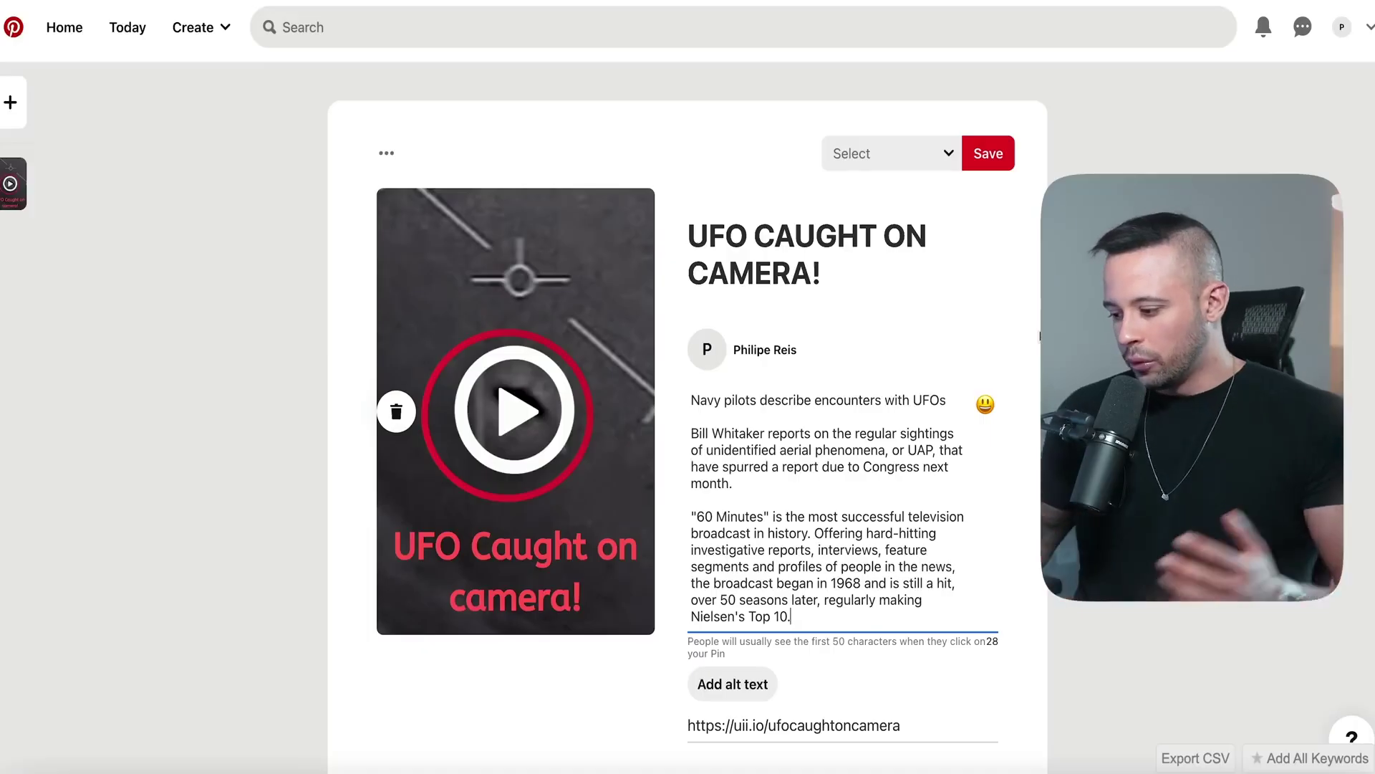
# - Add the closing line "full video on youtube..." to the pin description after a blank line
pyautogui.press('Return')
pyautogui.press('Return')
pyautogui.write('full video on youtube...')
pyautogui.press('Tab')
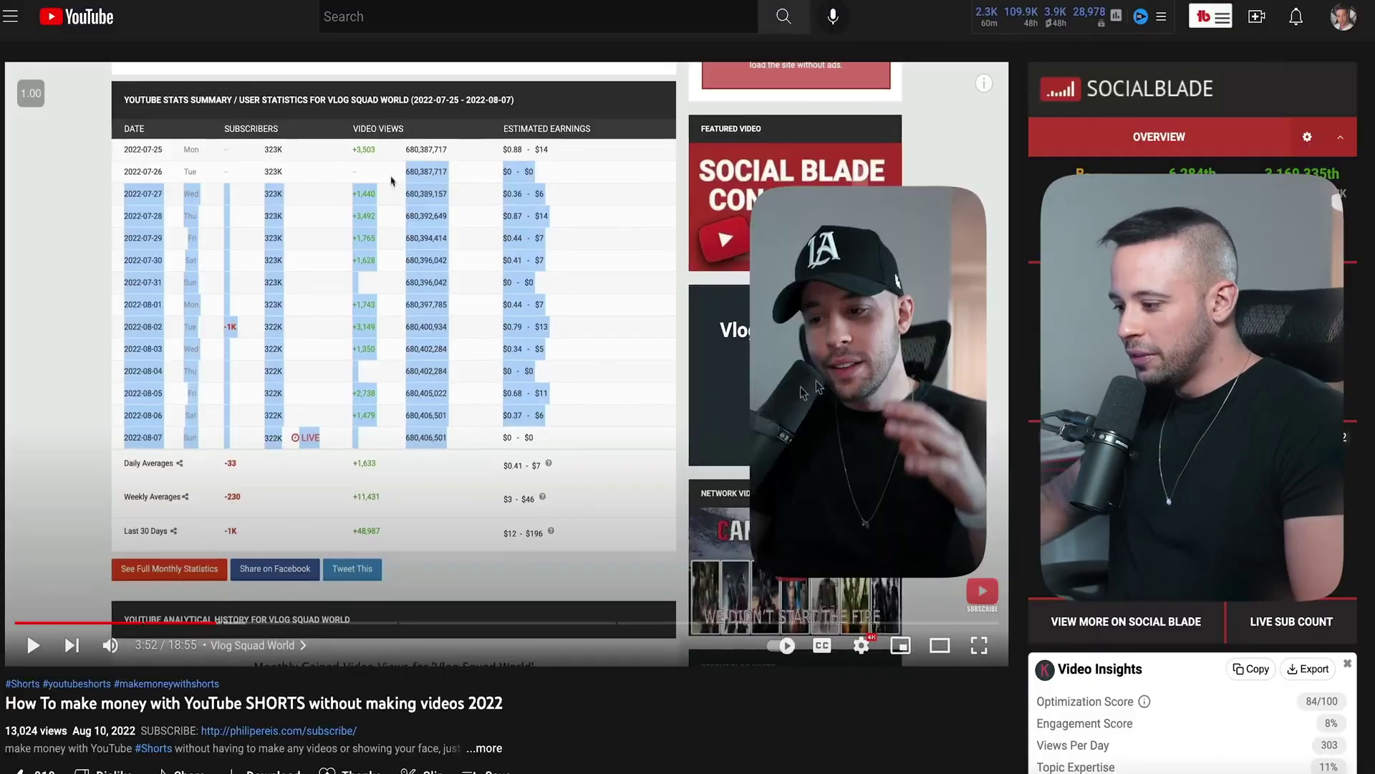
# - Look over the YouTube videos about making money with Shorts and "0 To $1000 A Day With Affiliate Marketing", focusing on their titles
pyautogui.scroll(-3, 392, 181)
pyautogui.moveTo(26, 463); pyautogui.dragTo(516, 469)
pyautogui.click(516, 471)
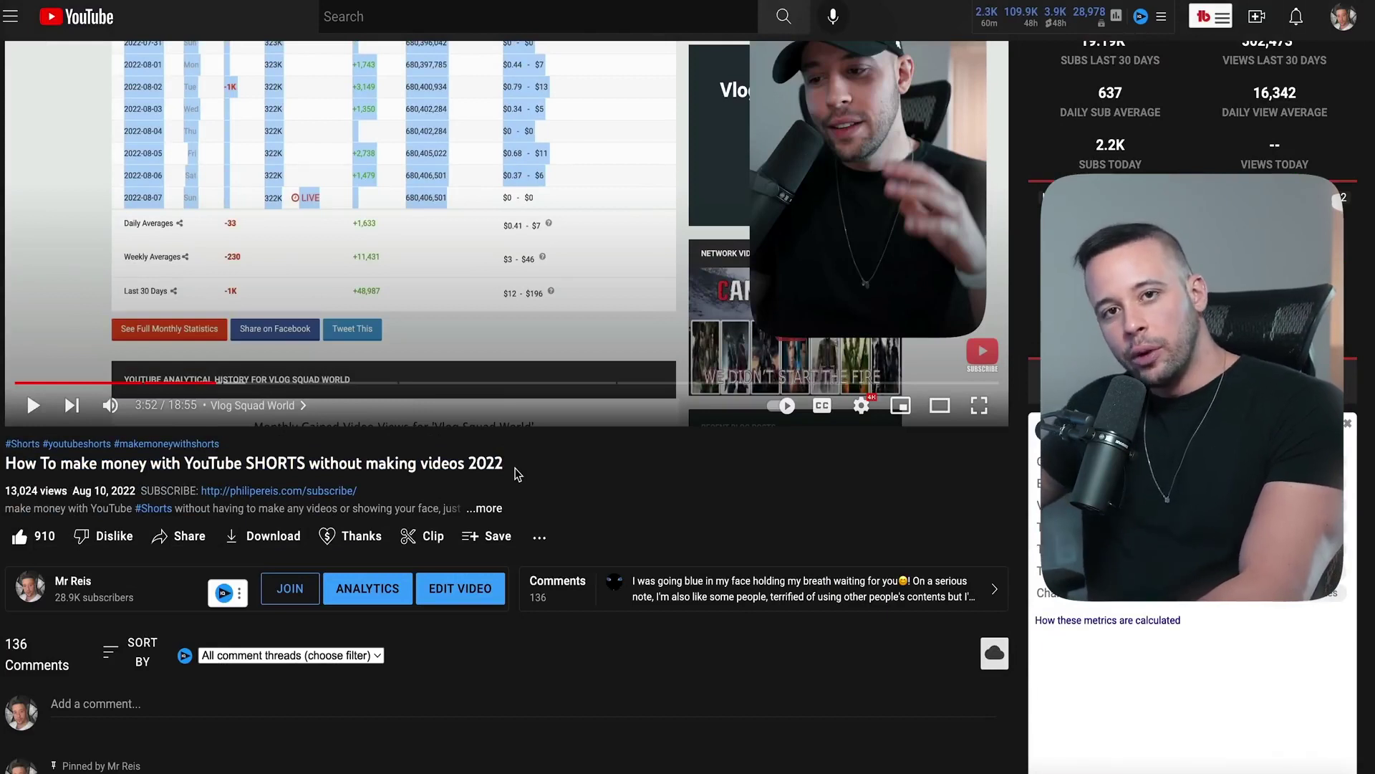
pyautogui.scroll(3, 516, 471)
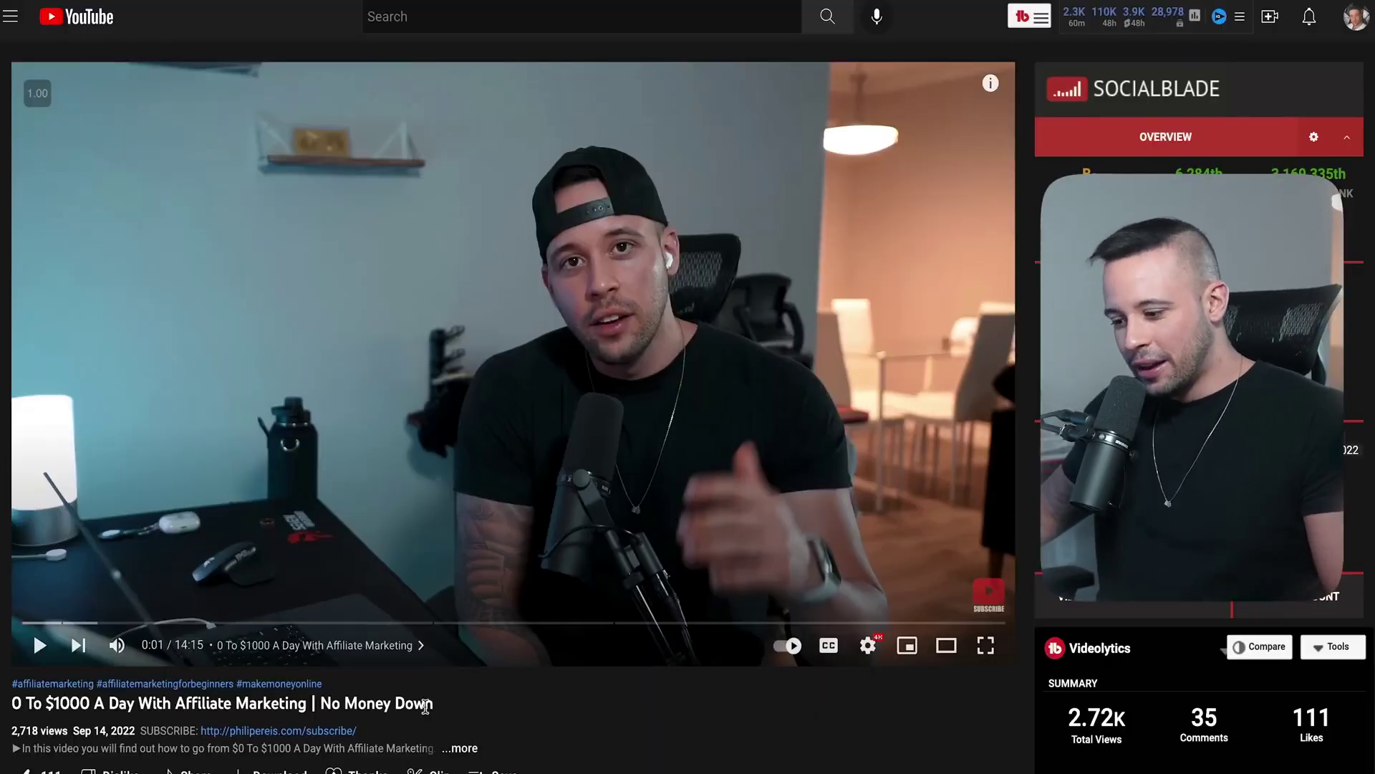
pyautogui.moveTo(26, 702); pyautogui.dragTo(204, 702)
pyautogui.click(522, 711)
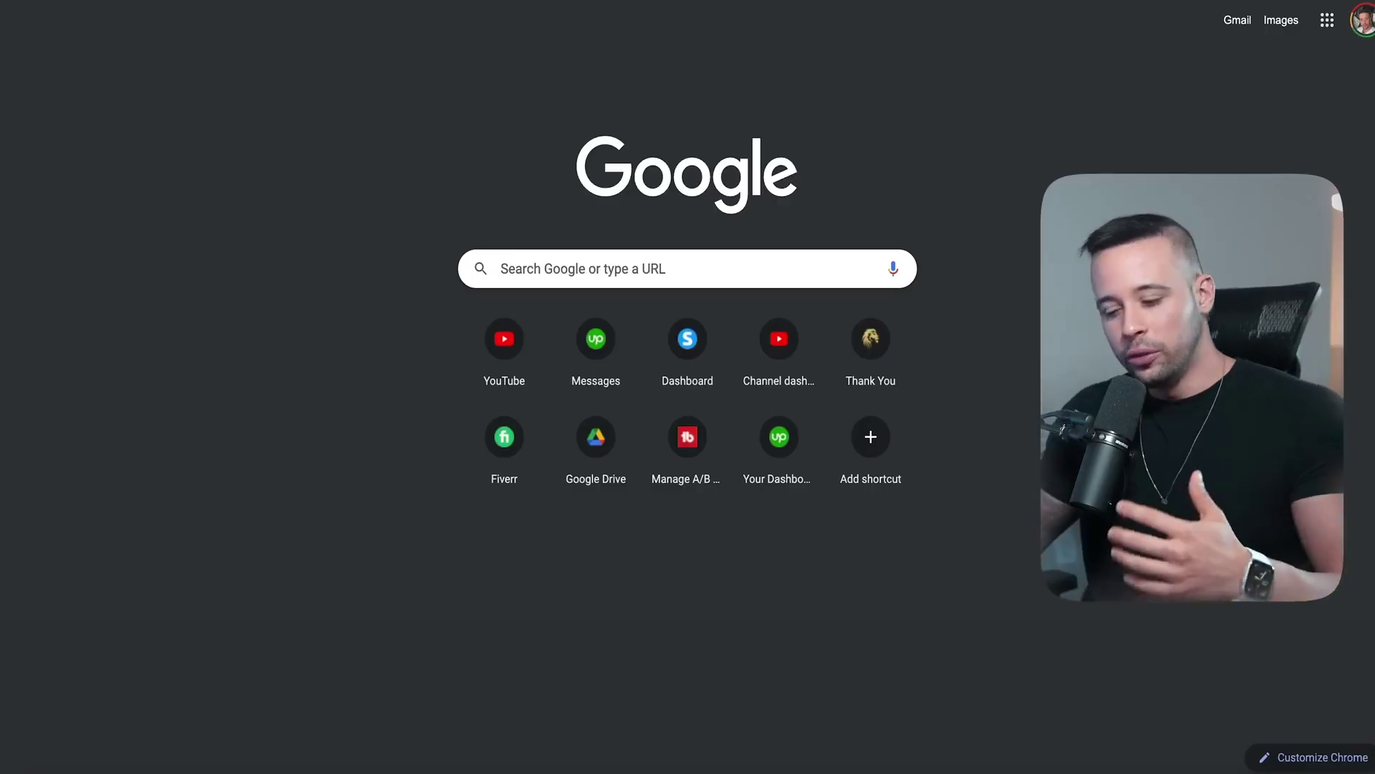
# - Open the web page about getting paid to make videos and read its editing terms, posting rules and payouts per view level
pyautogui.write('www')
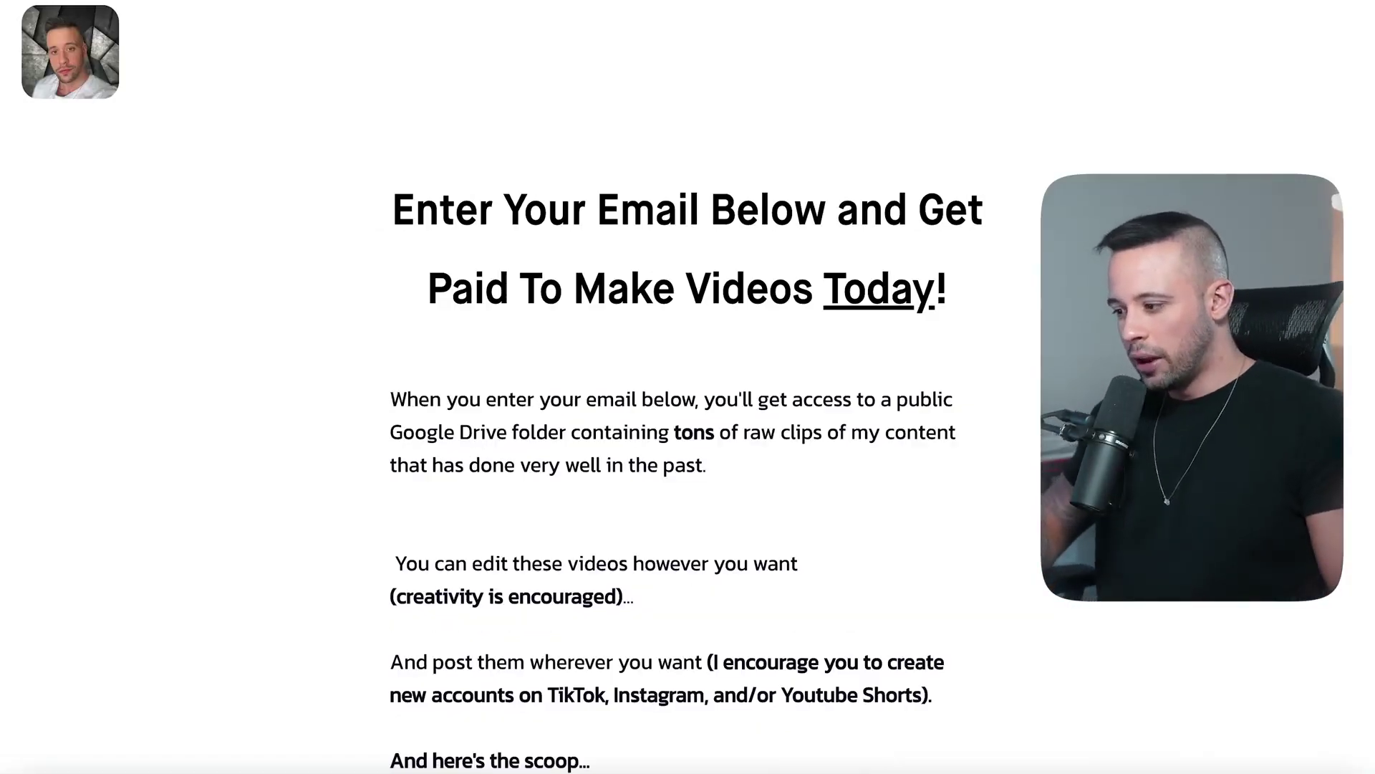
pyautogui.scroll(-5, 688, 387)
pyautogui.moveTo(405, 410); pyautogui.dragTo(939, 468)
pyautogui.click(939, 468)
pyautogui.moveTo(390, 433); pyautogui.dragTo(831, 491)
pyautogui.moveTo(456, 409); pyautogui.dragTo(846, 536)
pyautogui.click(663, 537)
pyautogui.moveTo(569, 507); pyautogui.dragTo(986, 538)
pyautogui.click(968, 535)
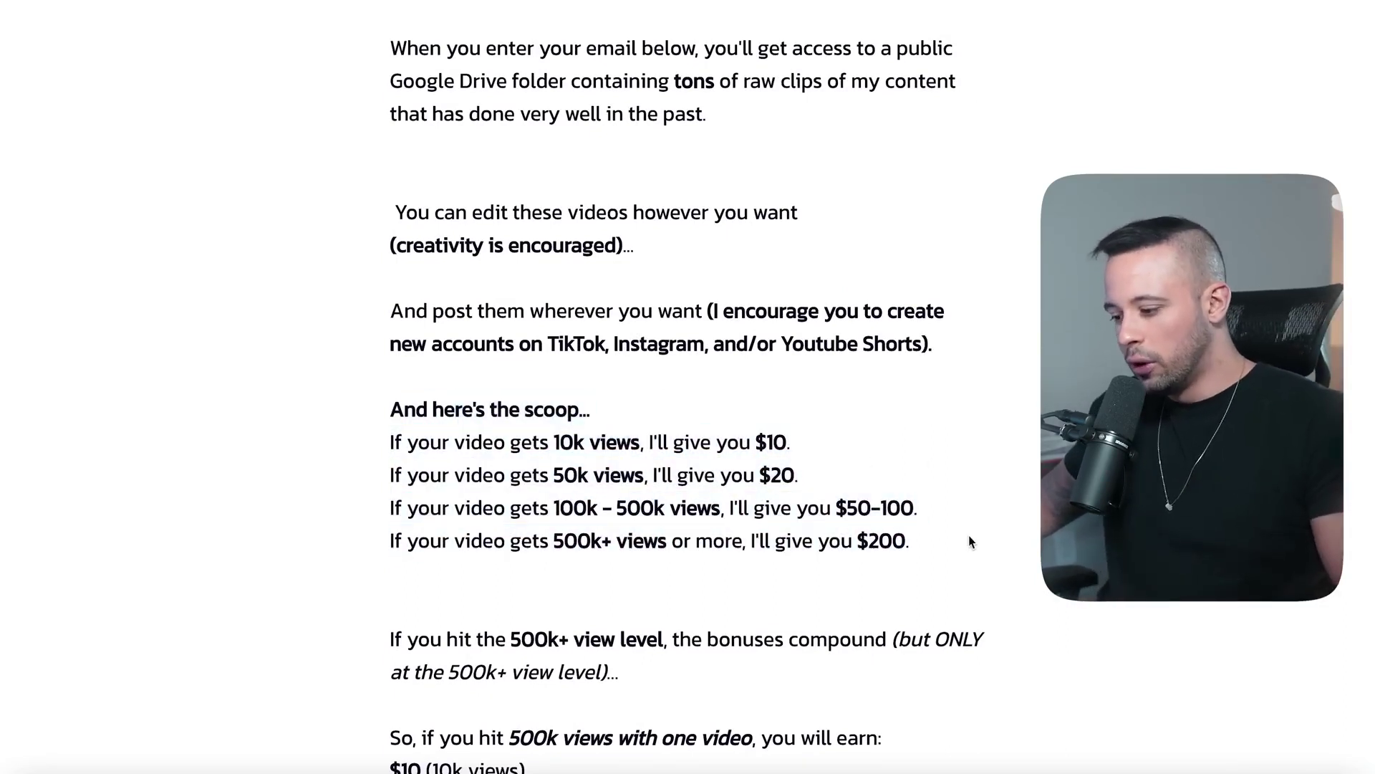
pyautogui.scroll(-10, 499, 494)
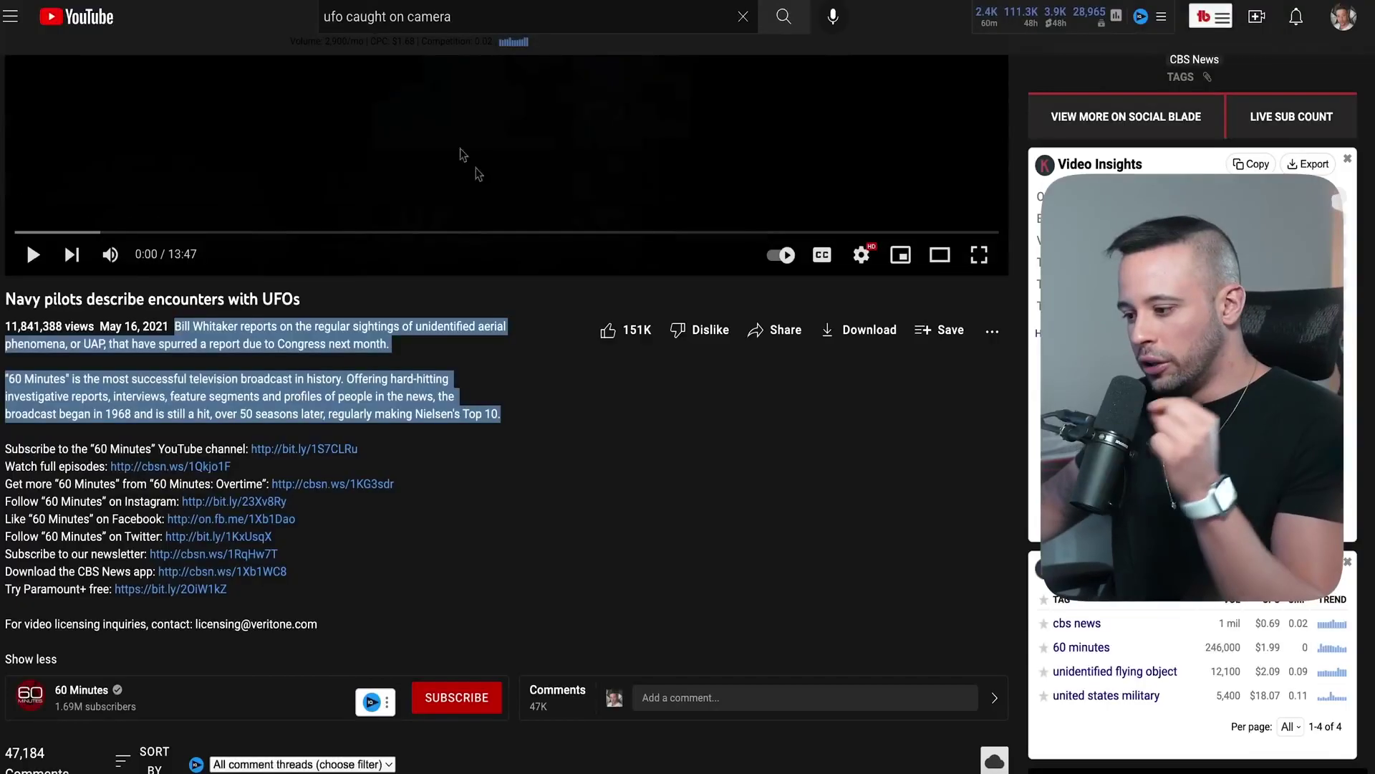
# - Review the UFO video's title and the "ufo caught on camera" search on YouTube, plus the "pinterest pins" template search in Canva
pyautogui.moveTo(44, 299); pyautogui.dragTo(284, 305)
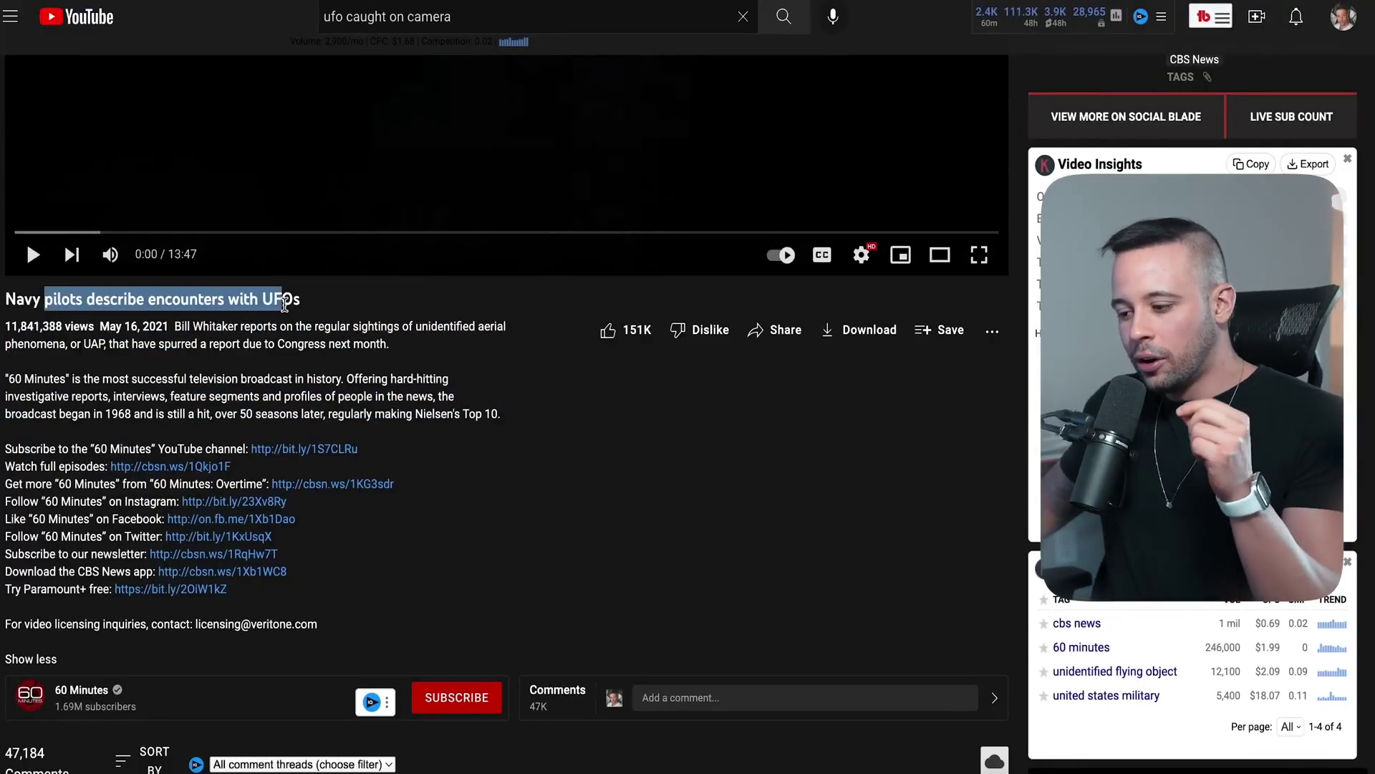
pyautogui.click(490, 17)
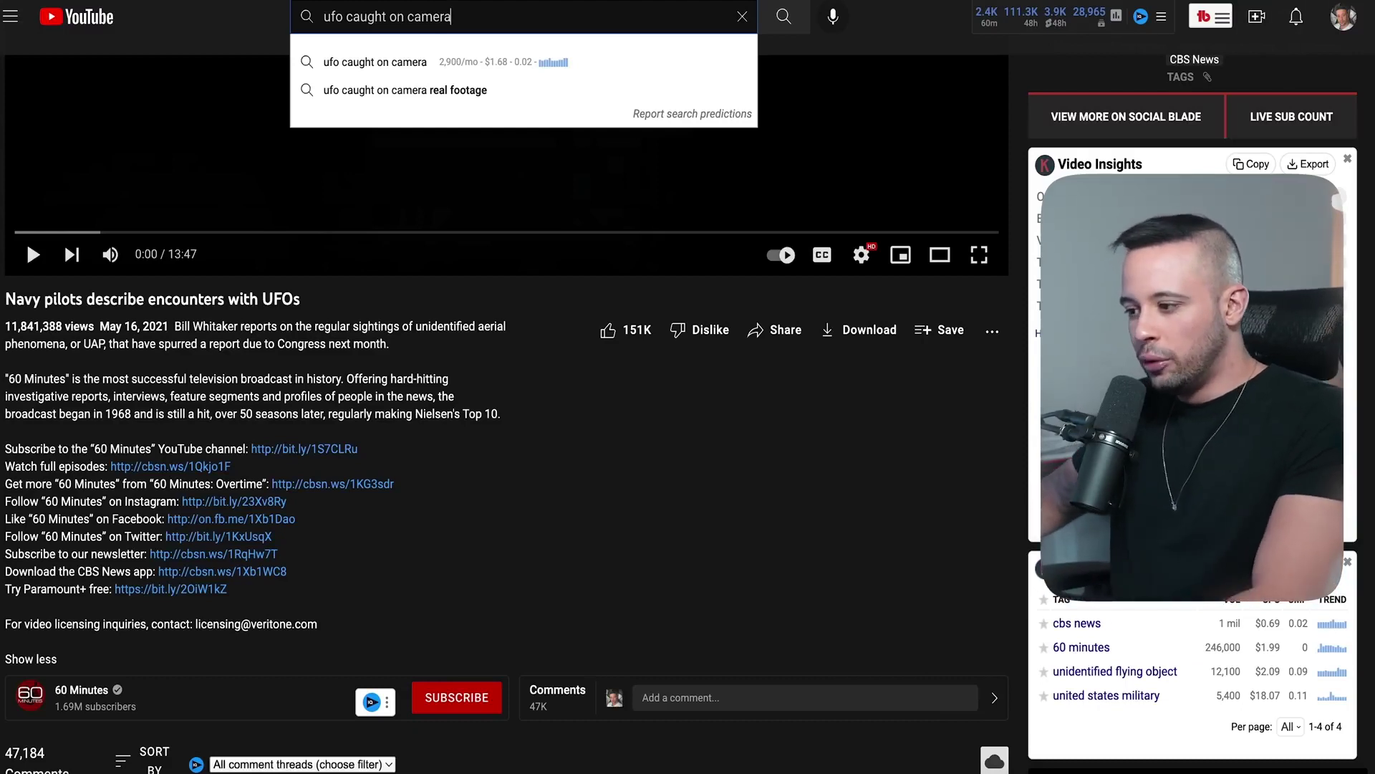
pyautogui.click(748, 432)
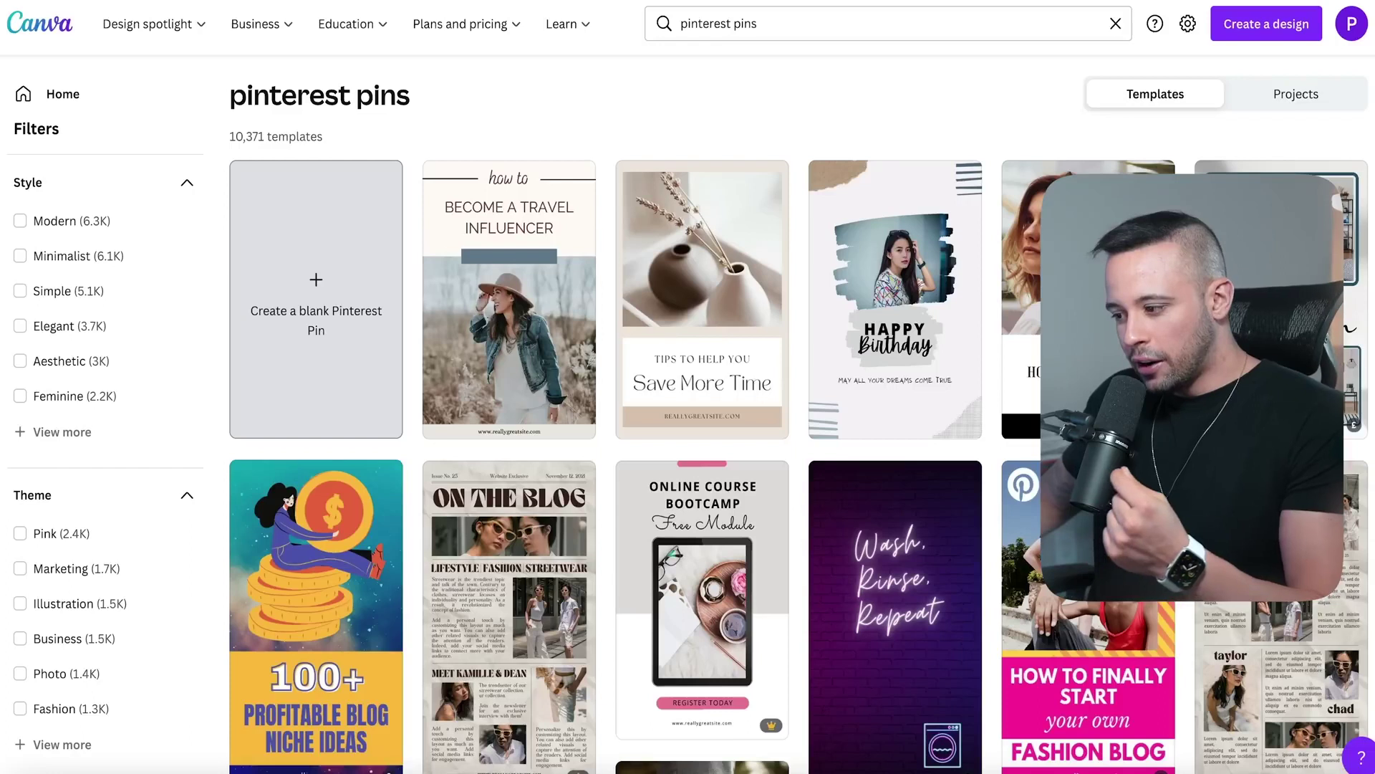
pyautogui.click(848, 33)
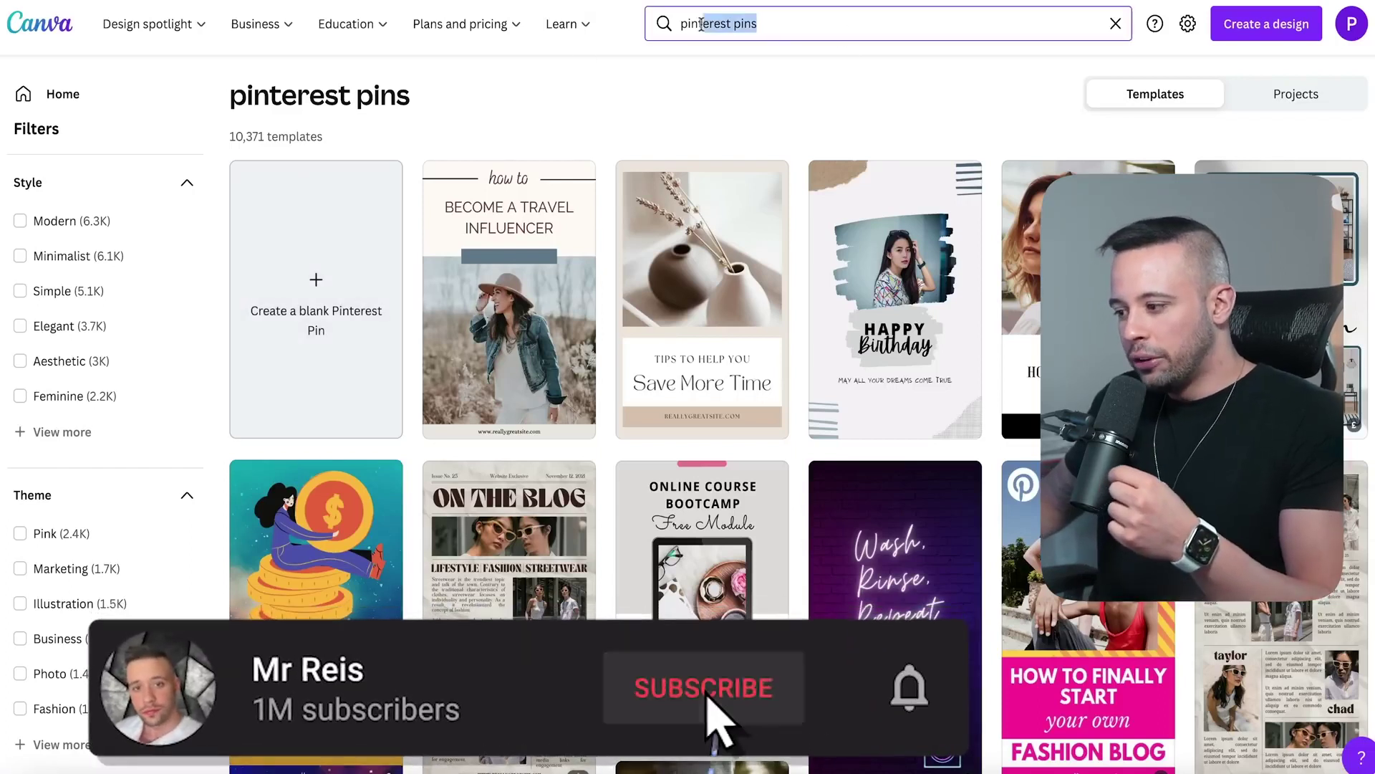
pyautogui.click(423, 147)
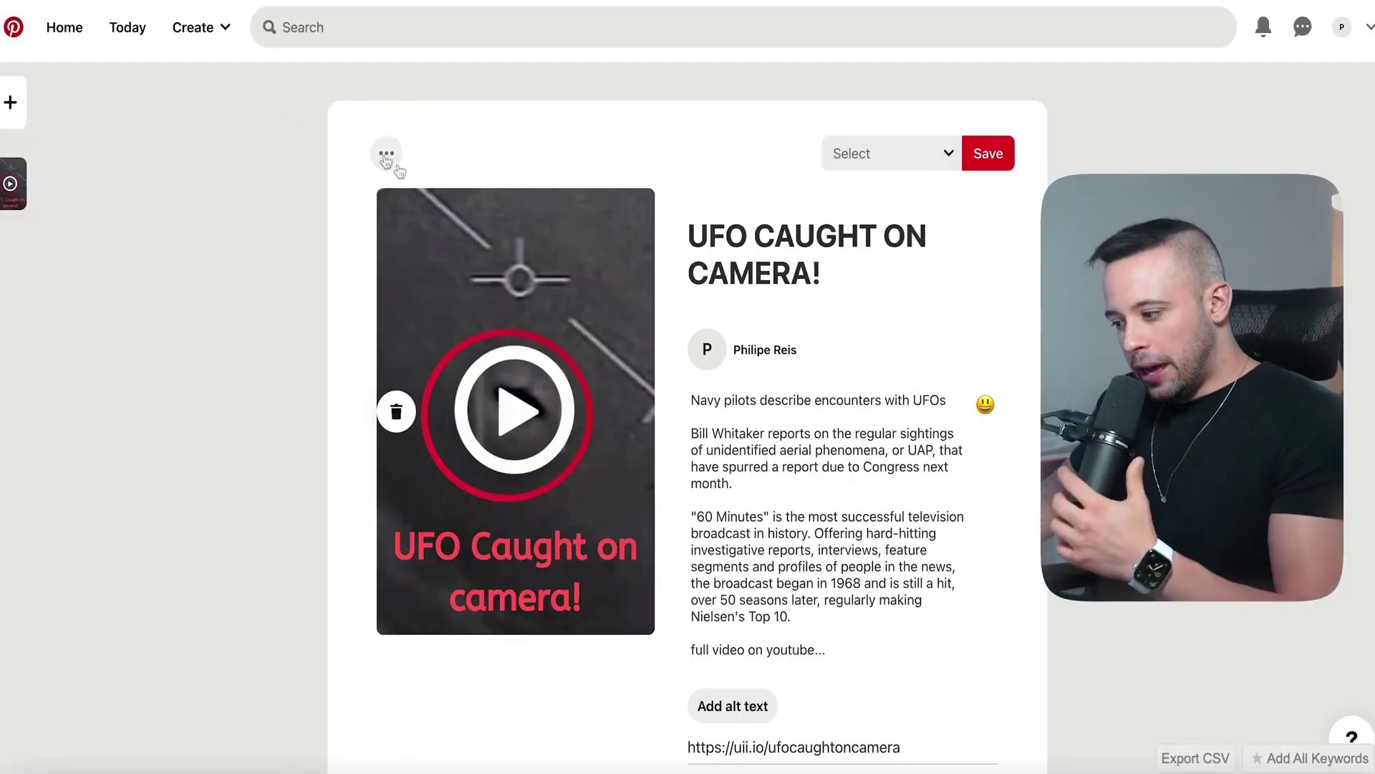
# - Review the destination link and the full description of the Pinterest pin
pyautogui.scroll(-1, 552, 265)
pyautogui.moveTo(900, 678); pyautogui.dragTo(681, 677)
pyautogui.moveTo(828, 584); pyautogui.dragTo(681, 343)
pyautogui.click(677, 344)
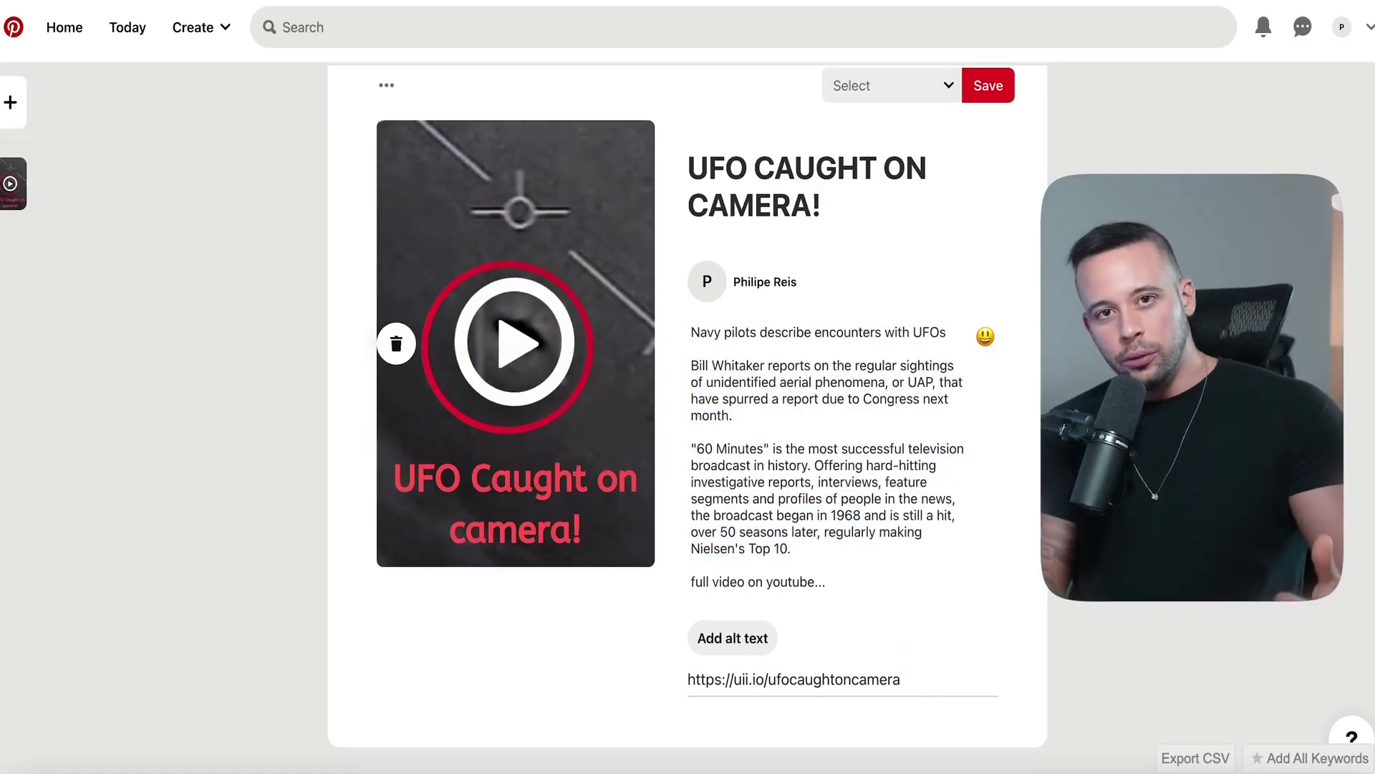